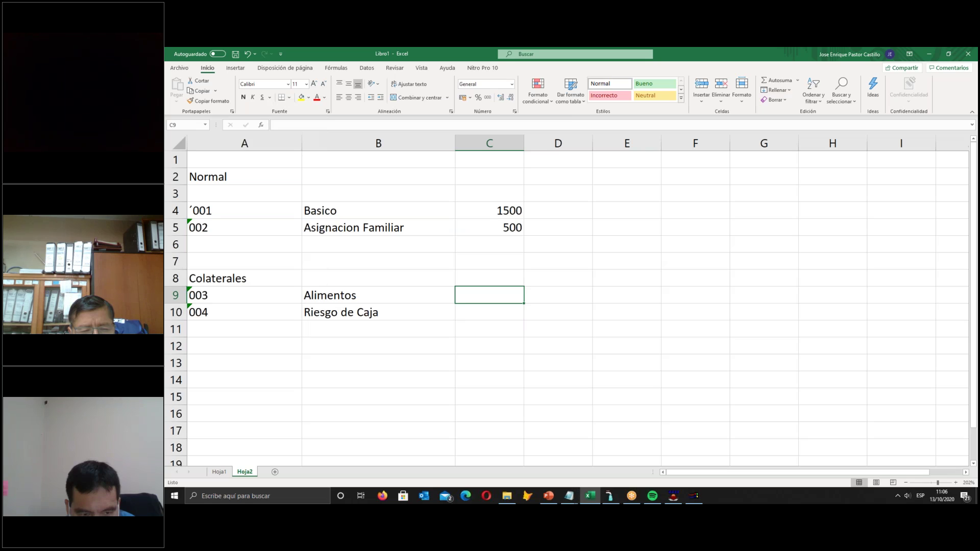
Enter the amounts 300 for Alimentos and 200 for Riesgo de Caja in column C
{"action": "key", "text": "Return"}
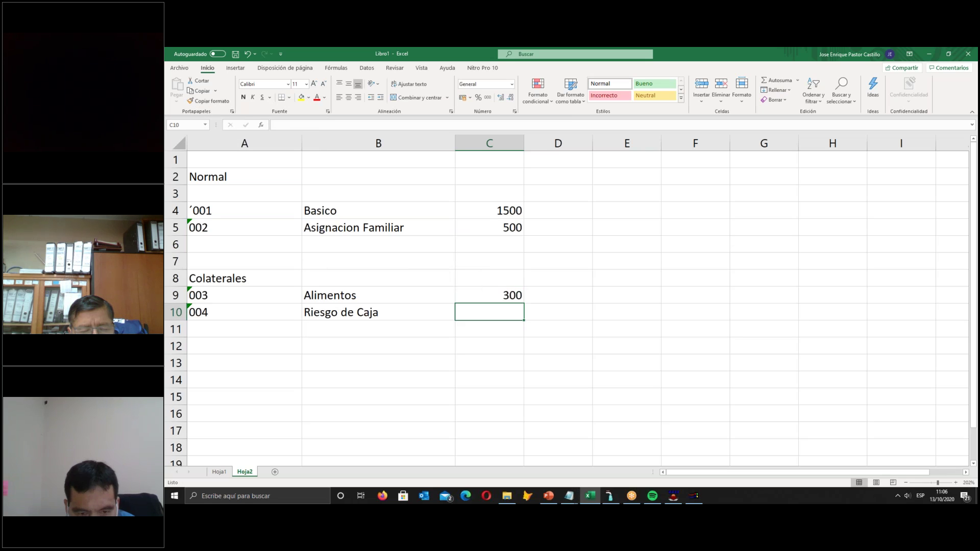
{"action": "type", "text": "200"}
{"action": "key", "text": "Return"}
Enter the type code NO in B2, beside the Normal heading
{"action": "key", "text": "Up"}
{"action": "key", "text": "Up"}
{"action": "key", "text": "Up"}
{"action": "key", "text": "Up"}
{"action": "key", "text": "Up"}
{"action": "key", "text": "Up"}
{"action": "key", "text": "Up"}
{"action": "key", "text": "Up"}
{"action": "key", "text": "Up"}
{"action": "key", "text": "Left"}
{"action": "type", "text": "NO"}
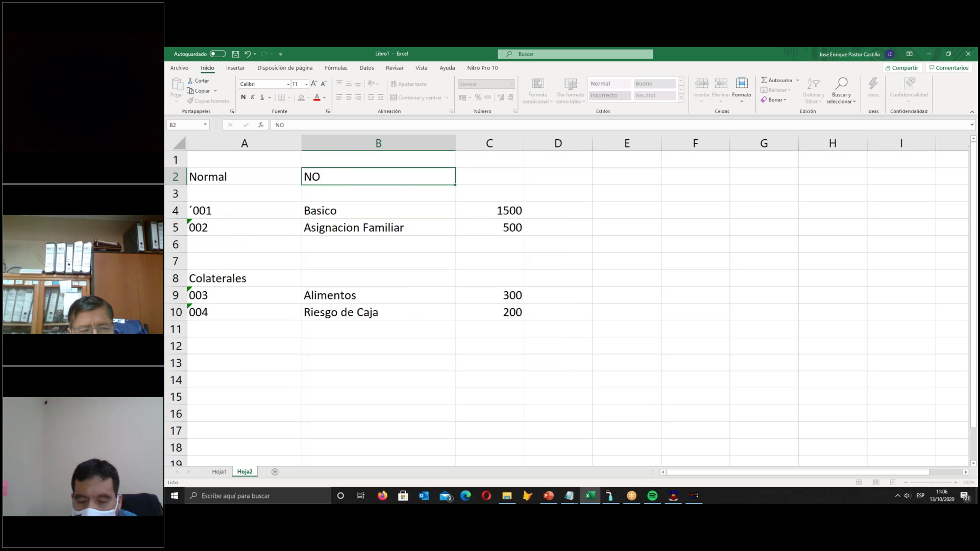
{"action": "key", "text": "Return"}
Enter the type code RE in B8, beside the Colaterales heading
{"action": "key", "text": "Return"}
{"action": "key", "text": "Down"}
{"action": "key", "text": "Down"}
{"action": "key", "text": "Down"}
{"action": "key", "text": "Down"}
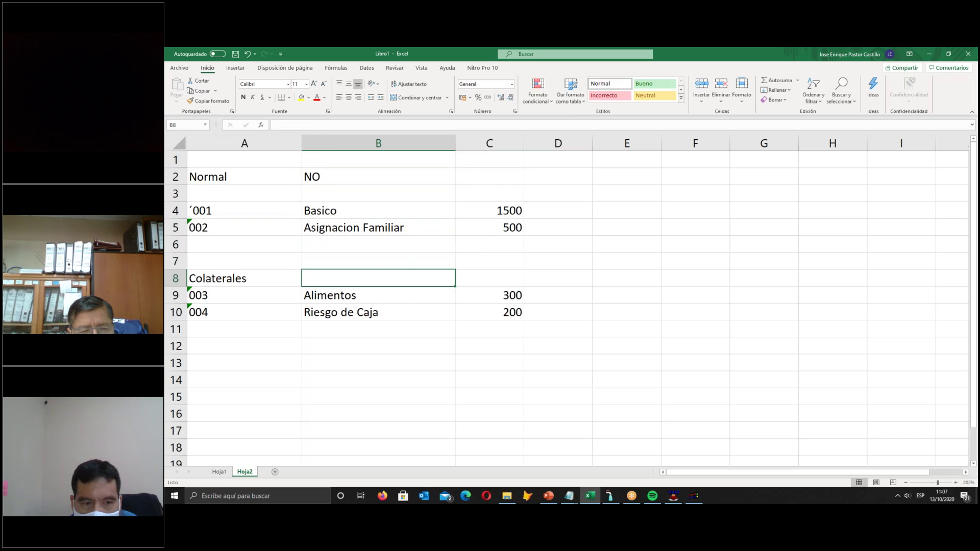
{"action": "type", "text": "RE"}
{"action": "key", "text": "Return"}
Copy the Alimentos and Riesgo de Caja rows with their codes and amounts to A6, below Asignacion Familiar
{"action": "left_click_drag", "start_coordinate": [245, 295], "coordinate": [489, 312]}
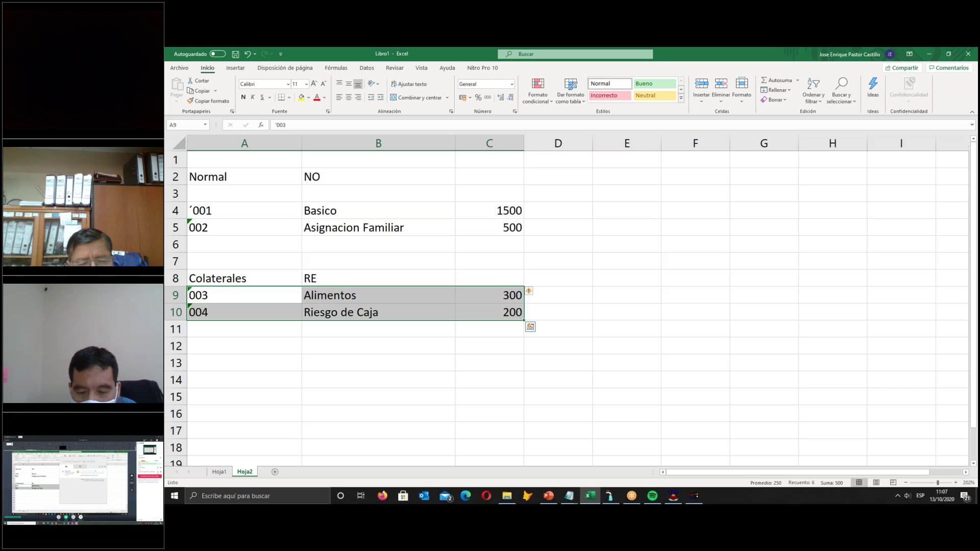
{"action": "left_click", "coordinate": [299, 294]}
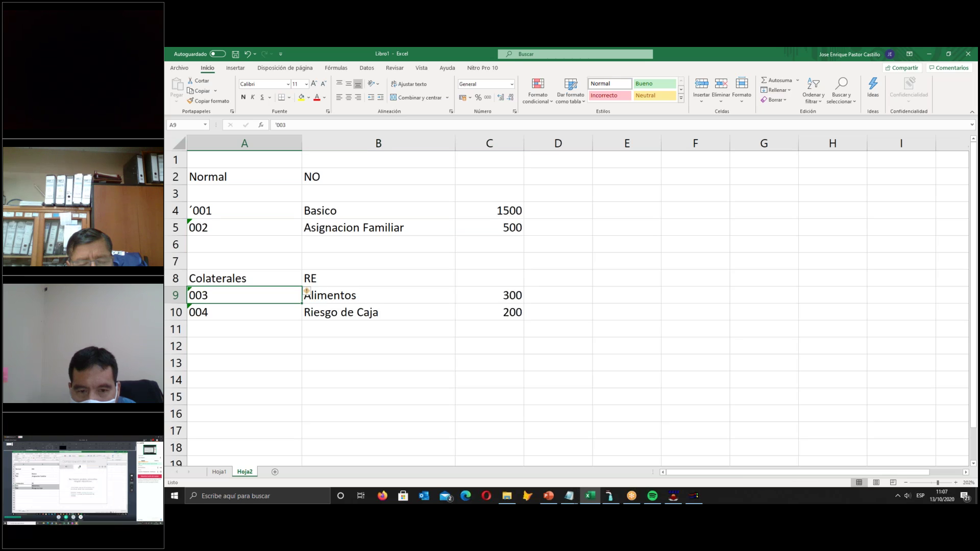
{"action": "left_click_drag", "start_coordinate": [245, 295], "coordinate": [489, 312]}
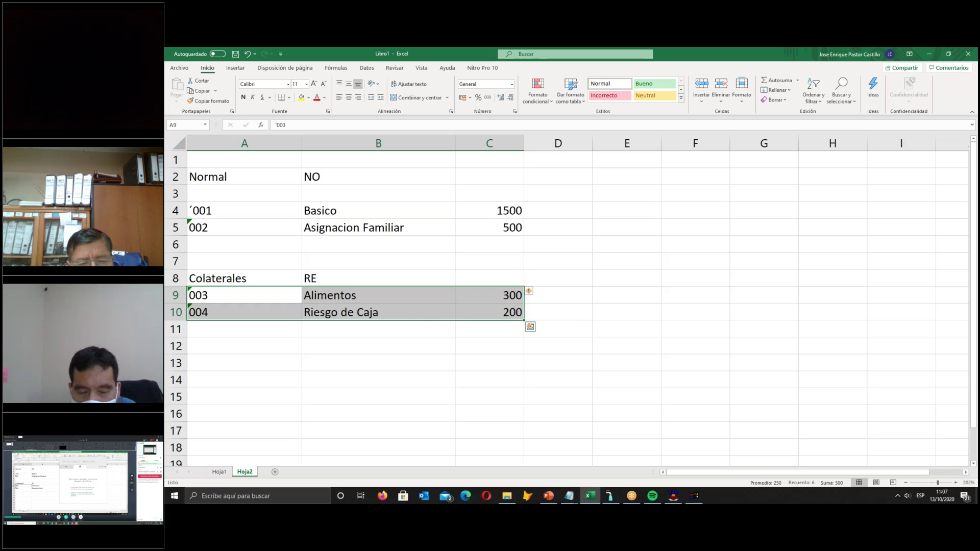
{"action": "key", "text": "ctrl+c"}
{"action": "left_click", "coordinate": [245, 244]}
{"action": "key", "text": "ctrl+v"}
Insert an entire blank row above the Colaterales heading
{"action": "left_click", "coordinate": [245, 279]}
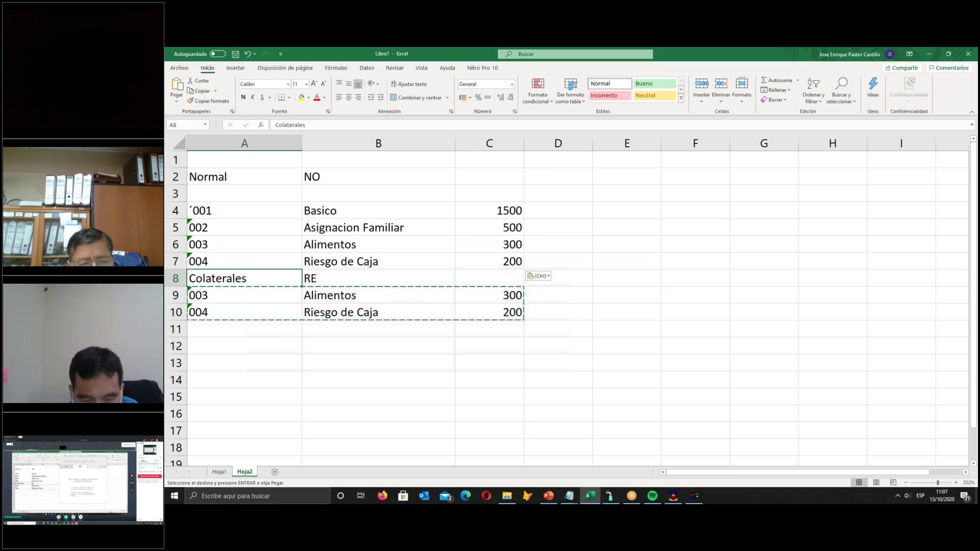
{"action": "right_click", "coordinate": [214, 280]}
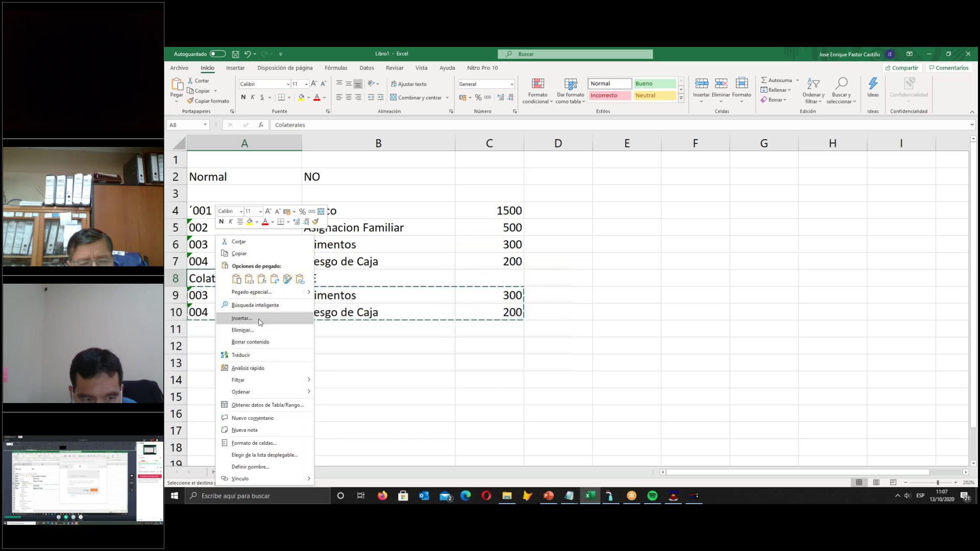
{"action": "key", "text": "Escape"}
{"action": "key", "text": "Escape"}
{"action": "key", "text": "Down"}
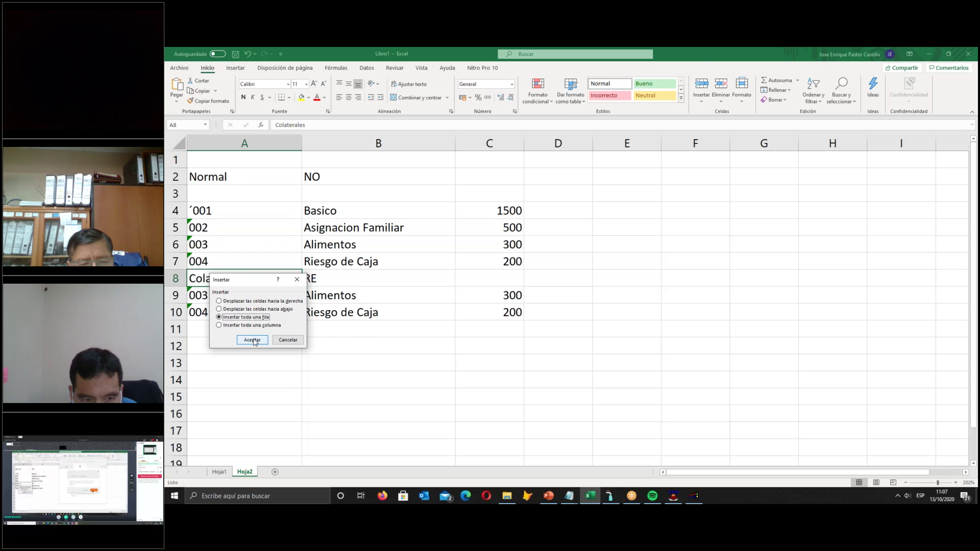
{"action": "key", "text": "Return"}
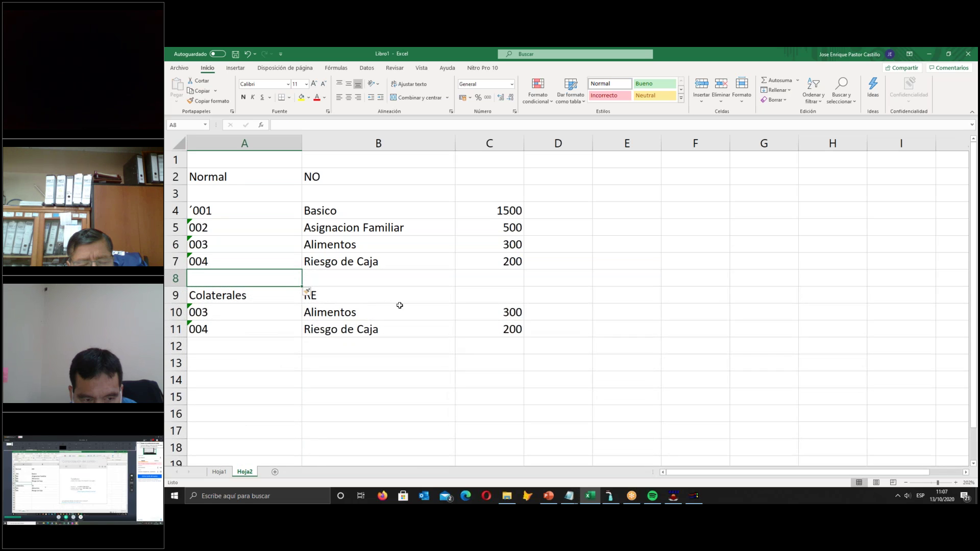
Examine the Colaterales concepts in A10:C11 and the full list of Normal concepts in A4:C7
{"action": "left_click_drag", "start_coordinate": [247, 308], "coordinate": [469, 329]}
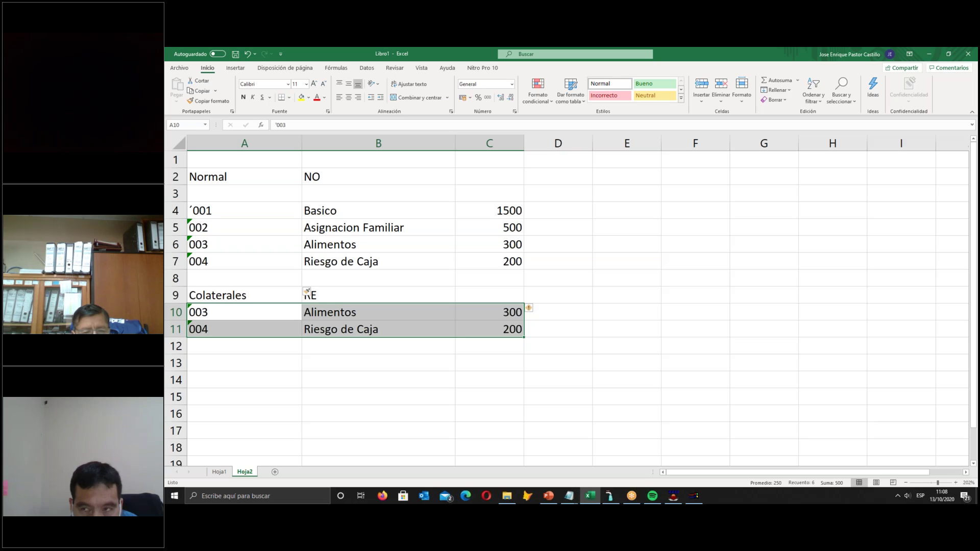
{"action": "key", "text": "Up"}
{"action": "key", "text": "Up"}
{"action": "key", "text": "Down"}
{"action": "key", "text": "Down"}
{"action": "key", "text": "Down"}
{"action": "key", "text": "Up"}
{"action": "key", "text": "Up"}
{"action": "key", "text": "Up"}
{"action": "key", "text": "Up"}
{"action": "key", "text": "Up"}
{"action": "key", "text": "Up"}
{"action": "key", "text": "Up"}
{"action": "key", "text": "Up"}
{"action": "key", "text": "Down"}
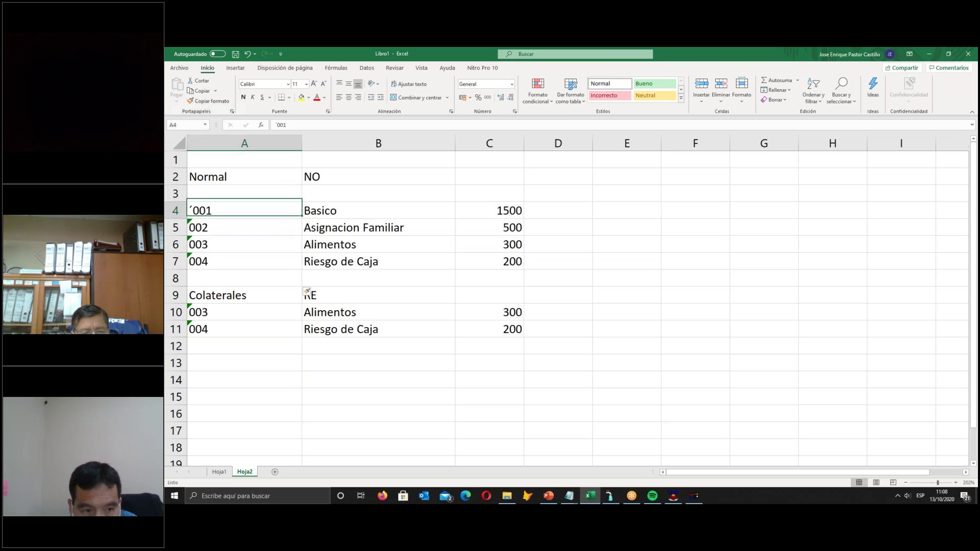
{"action": "key", "text": "shift+Down"}
{"action": "key", "text": "shift+Down"}
{"action": "key", "text": "shift+Down"}
{"action": "key", "text": "shift+Right"}
{"action": "key", "text": "shift+Right"}
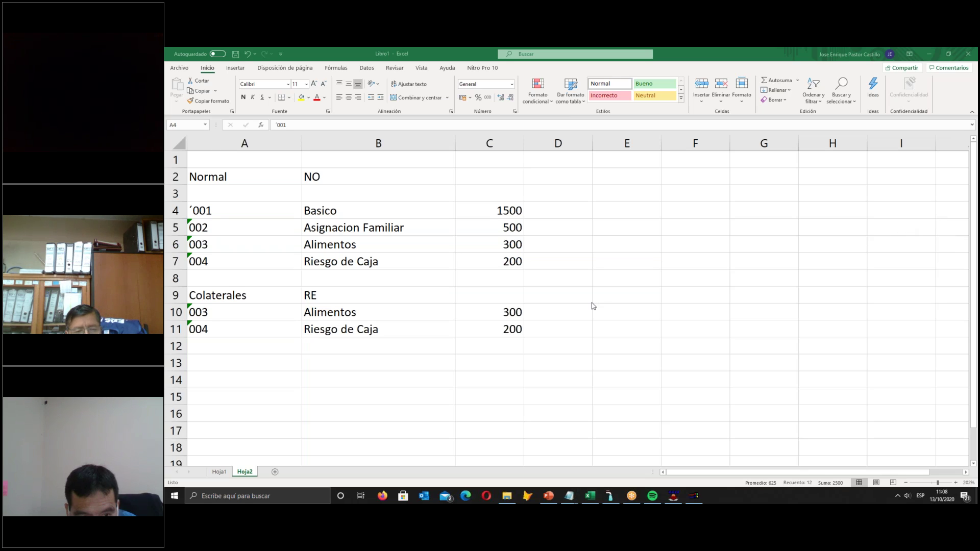
{"action": "left_click_drag", "start_coordinate": [243, 214], "coordinate": [510, 261]}
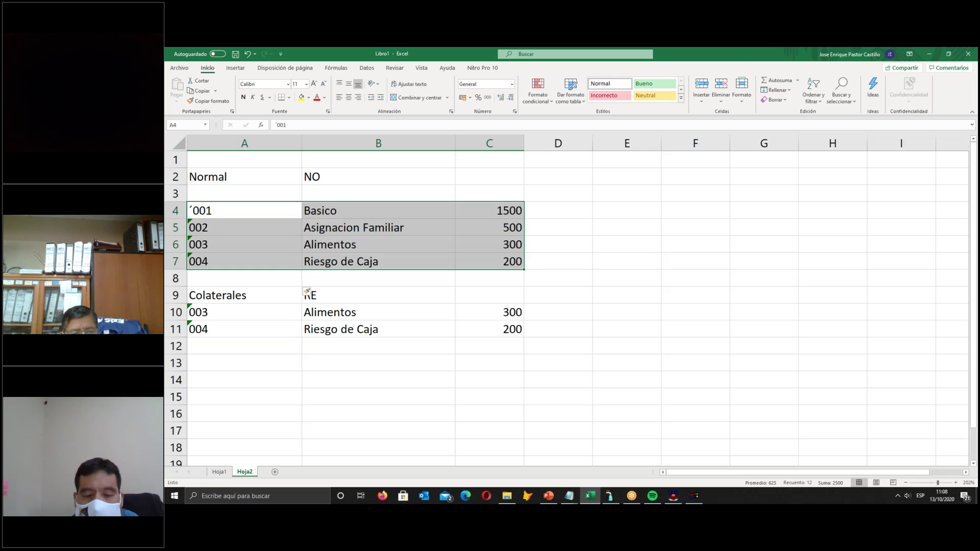
Clear the Alimentos and Riesgo de Caja entries from the Normal block in A6:C7
{"action": "left_click", "coordinate": [244, 244]}
{"action": "left_click_drag", "start_coordinate": [244, 244], "coordinate": [490, 261]}
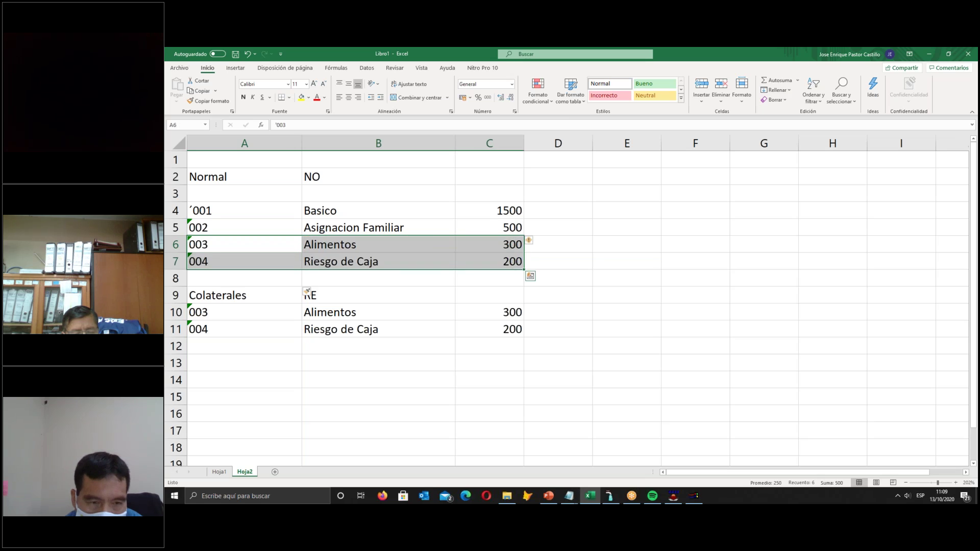
{"action": "key", "text": "Delete"}
Review the Normal concepts in A4:C5 against the Colaterales concepts in A10:C11
{"action": "left_click", "coordinate": [245, 227]}
{"action": "left_click_drag", "start_coordinate": [245, 210], "coordinate": [490, 227]}
{"action": "key", "text": "Down"}
{"action": "key", "text": "Down"}
{"action": "key", "text": "Down"}
{"action": "key", "text": "Down"}
{"action": "key", "text": "Down"}
{"action": "key", "text": "Down"}
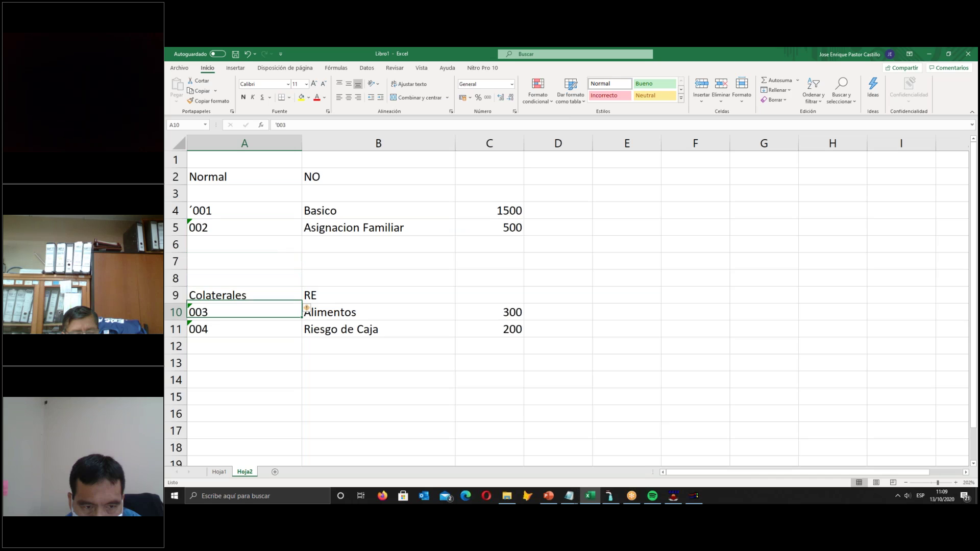
{"action": "key", "text": "shift+Down"}
{"action": "key", "text": "shift+Right"}
{"action": "key", "text": "shift+Right"}
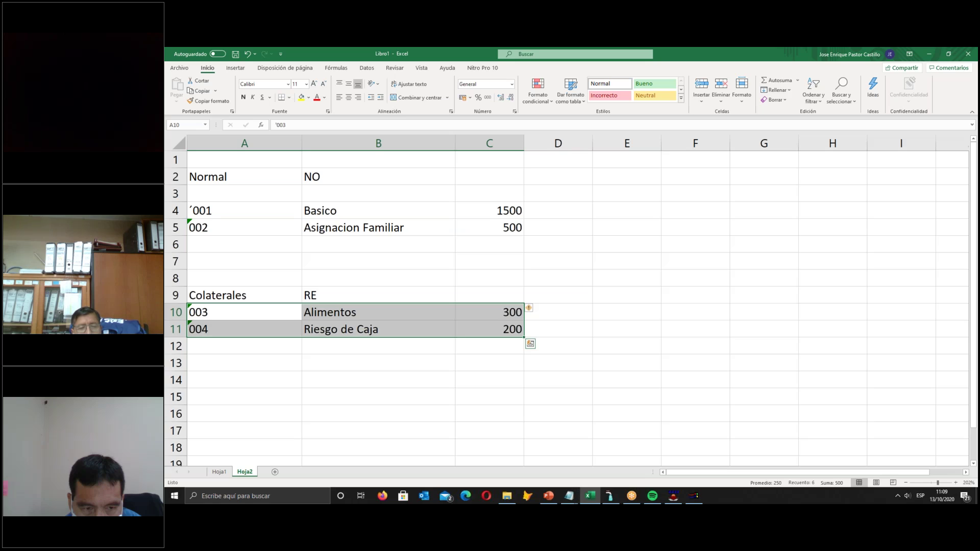
{"action": "key", "text": "Up"}
{"action": "key", "text": "Up"}
{"action": "key", "text": "Up"}
{"action": "key", "text": "Up"}
{"action": "key", "text": "Up"}
{"action": "key", "text": "Down"}
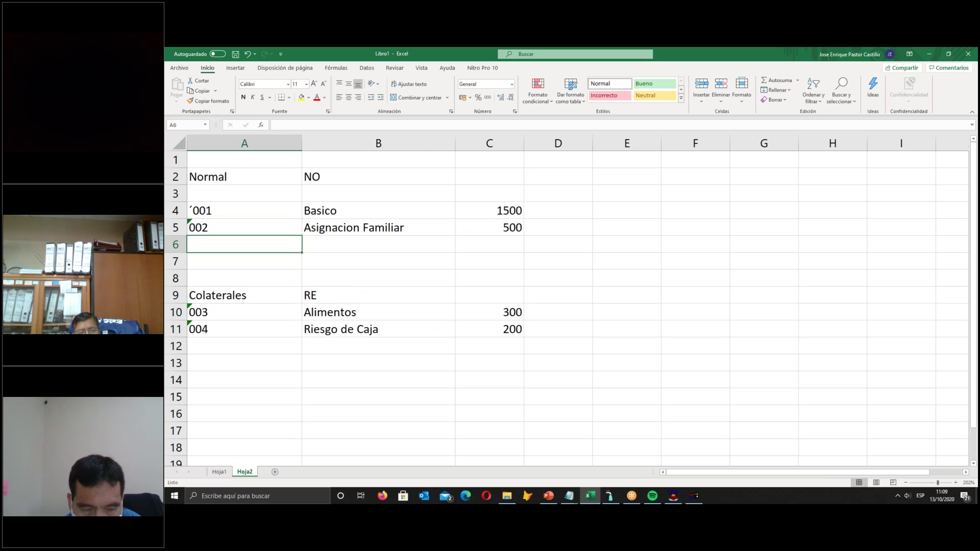
Fill the Colaterales rows Alimentos and Riesgo de Caja in A10:C11 with yellow
{"action": "key", "text": "Down"}
{"action": "key", "text": "Down"}
{"action": "key", "text": "Down"}
{"action": "key", "text": "Down"}
{"action": "key", "text": "shift+Down"}
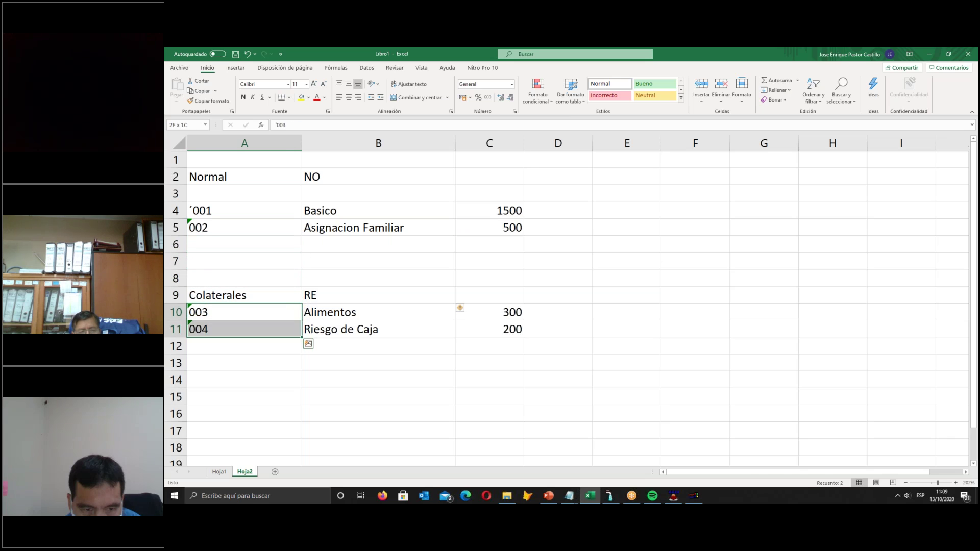
{"action": "key", "text": "shift+Right"}
{"action": "key", "text": "shift+Right"}
{"action": "left_click", "coordinate": [301, 97]}
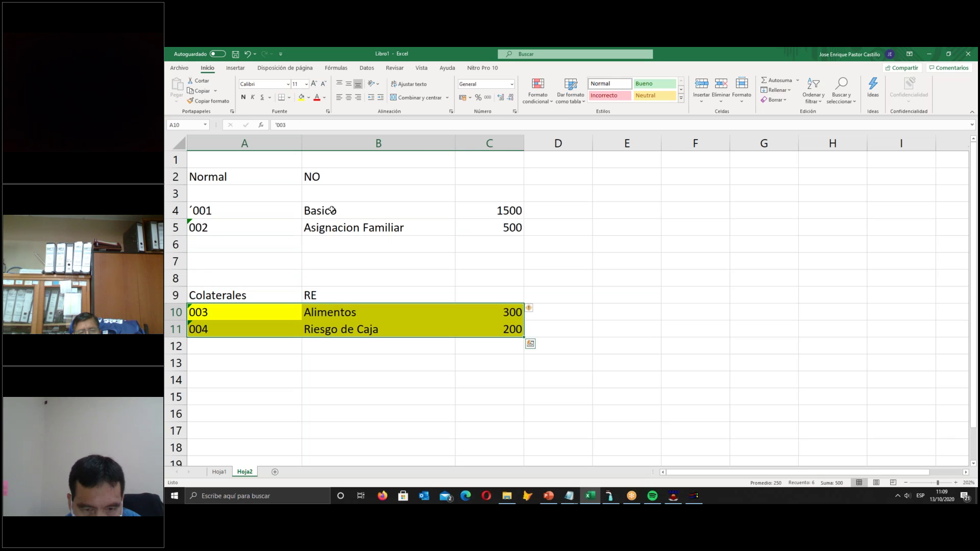
Copy the yellow Alimentos and Riesgo de Caja rows into the Normal block starting at A6
{"action": "left_click_drag", "start_coordinate": [261, 214], "coordinate": [435, 232]}
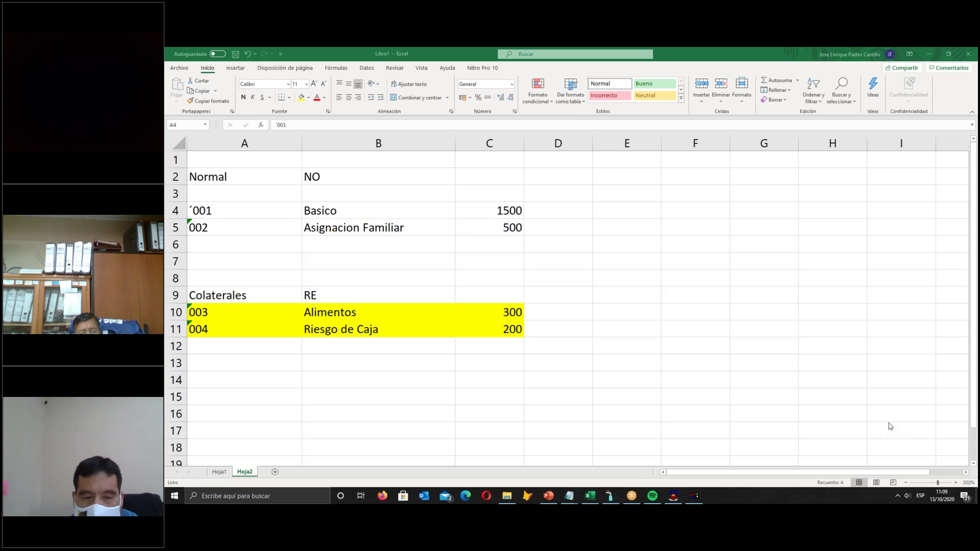
{"action": "left_click_drag", "start_coordinate": [260, 313], "coordinate": [489, 329]}
{"action": "key", "text": "ctrl+c"}
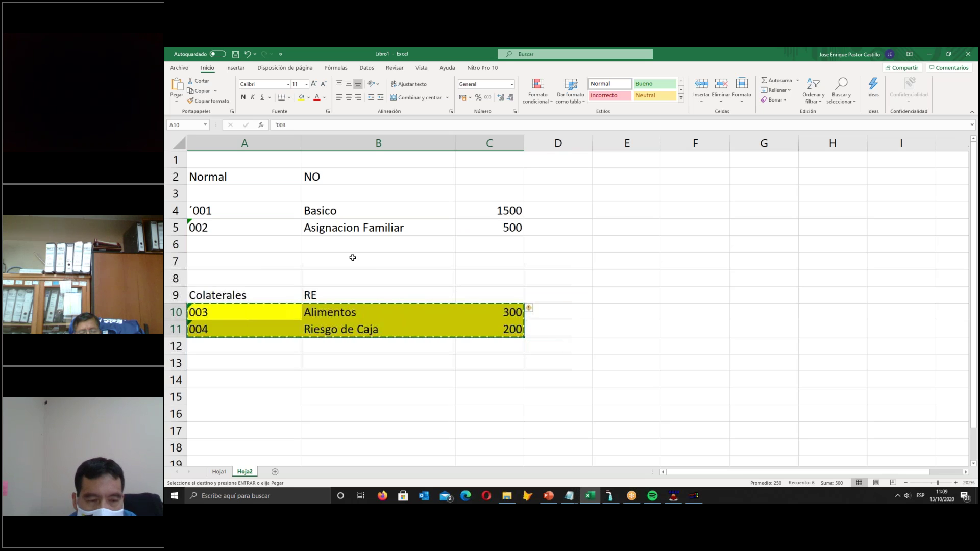
{"action": "left_click", "coordinate": [241, 244]}
{"action": "key", "text": "ctrl+v"}
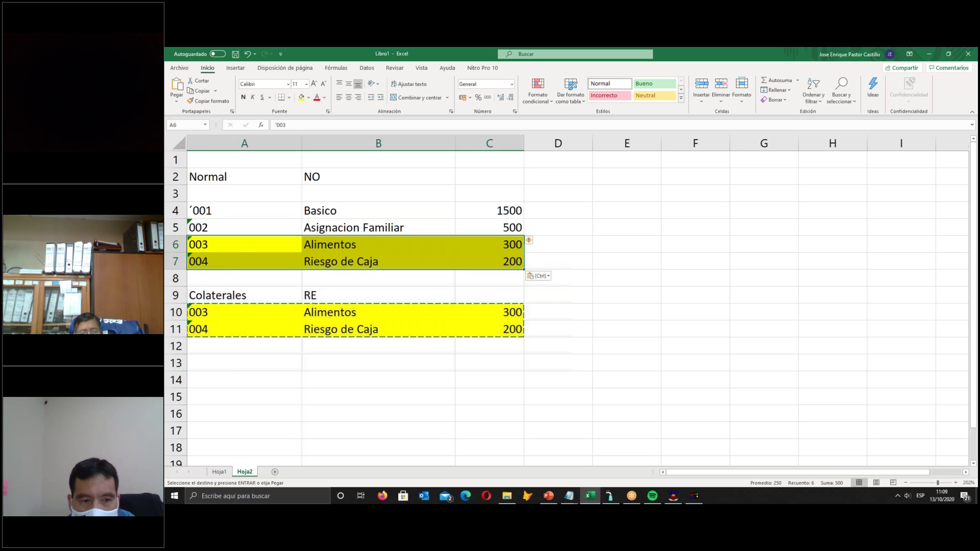
{"action": "left_click_drag", "start_coordinate": [235, 298], "coordinate": [492, 340]}
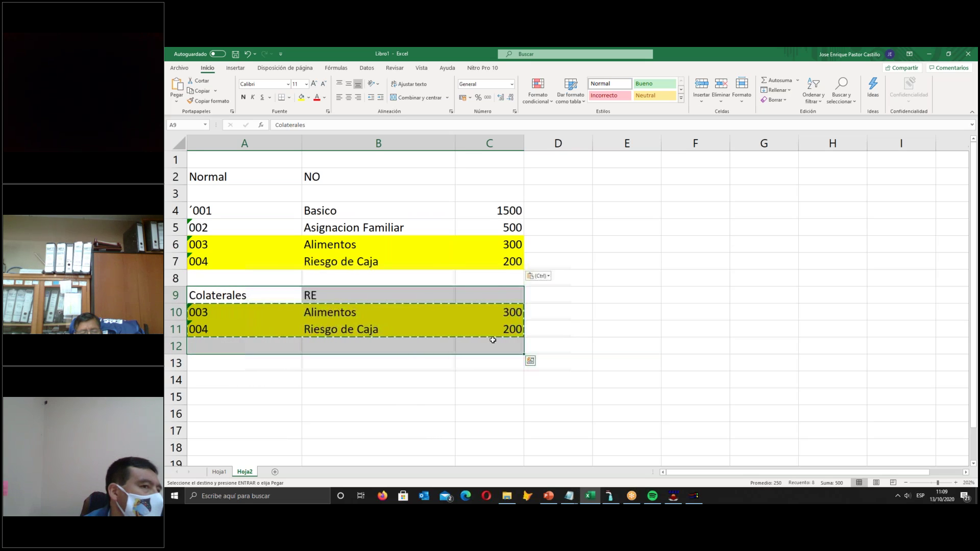
Switch to the ERP Avalon payroll module (Modulo de Nomina)
{"action": "left_click", "coordinate": [693, 498]}
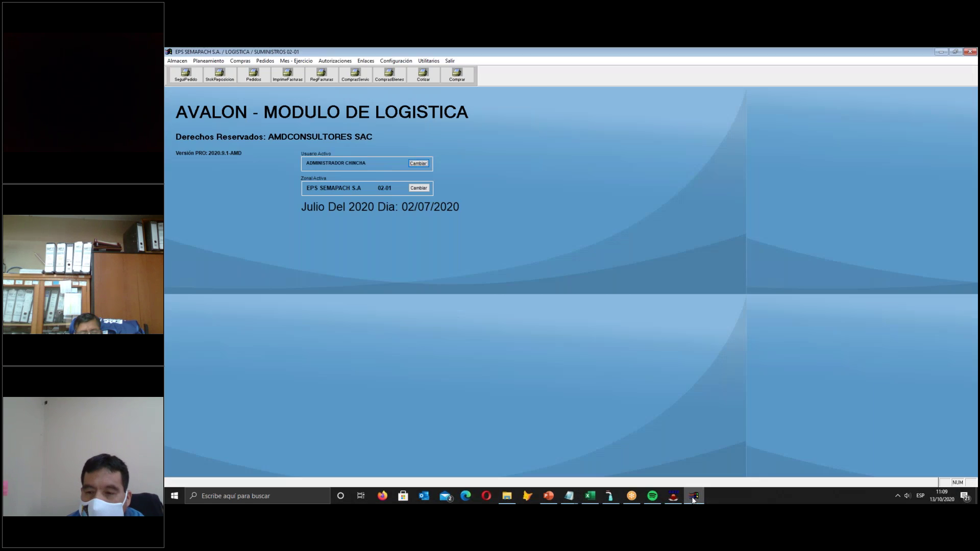
{"action": "left_click", "coordinate": [693, 497]}
{"action": "left_click", "coordinate": [673, 496]}
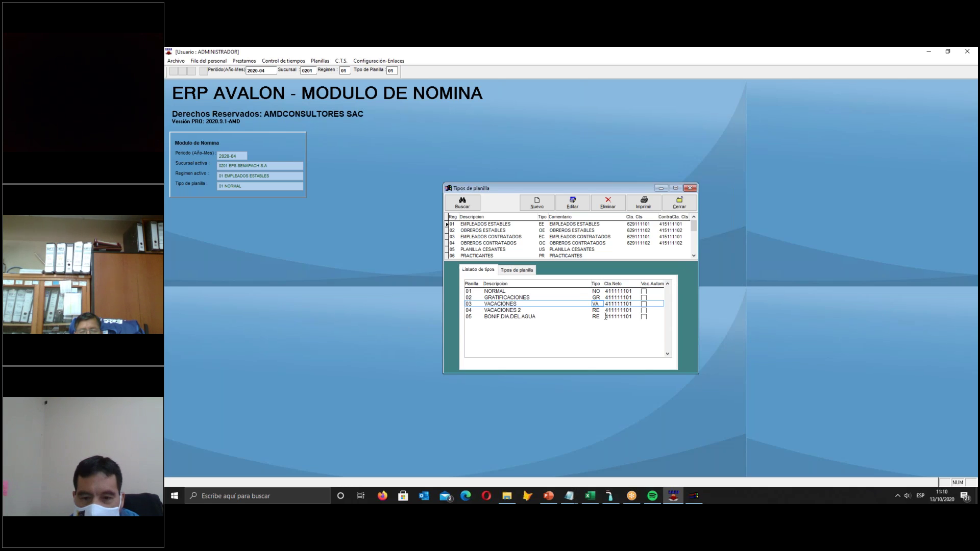
Examine the Tipo codes of the payroll types for Empleados Estables, then close the payroll types window
{"action": "left_click", "coordinate": [477, 234]}
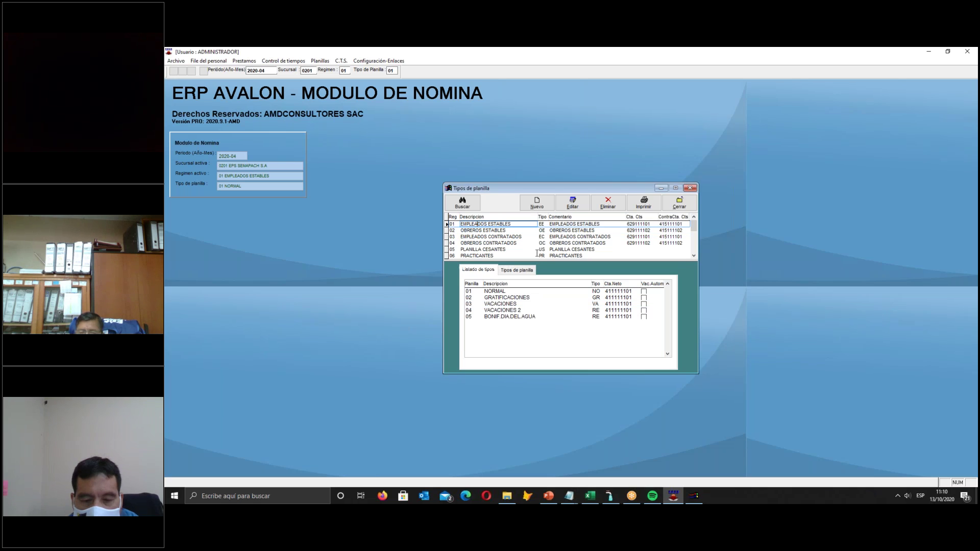
{"action": "left_click", "coordinate": [599, 291]}
{"action": "left_click", "coordinate": [602, 298]}
{"action": "left_click_drag", "start_coordinate": [603, 298], "coordinate": [581, 297]}
{"action": "left_click", "coordinate": [599, 304]}
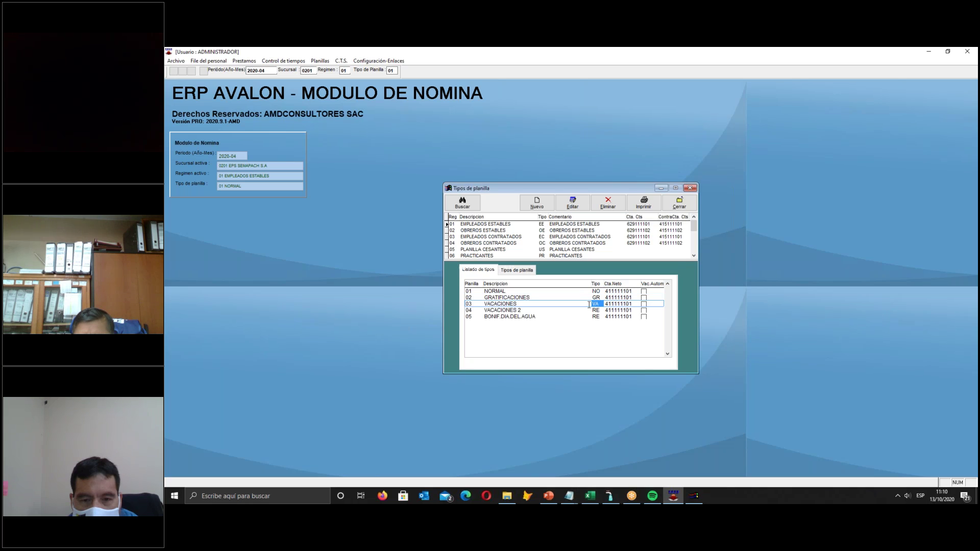
{"action": "left_click", "coordinate": [596, 311]}
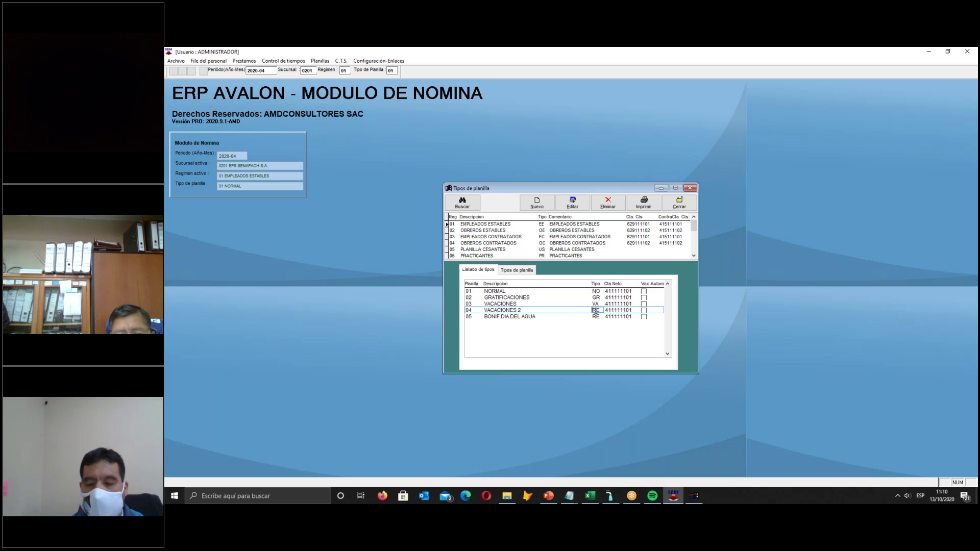
{"action": "left_click", "coordinate": [688, 204]}
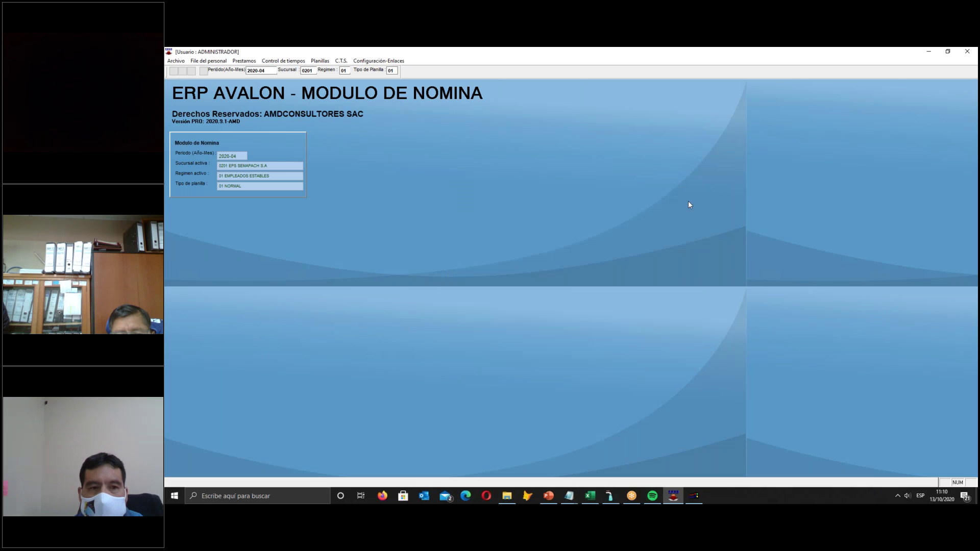
Open the Conceptos table and open income concept 014, INCREMENTO AFP. 3%, for editing
{"action": "left_click", "coordinate": [176, 61]}
{"action": "mouse_move", "coordinate": [183, 70]}
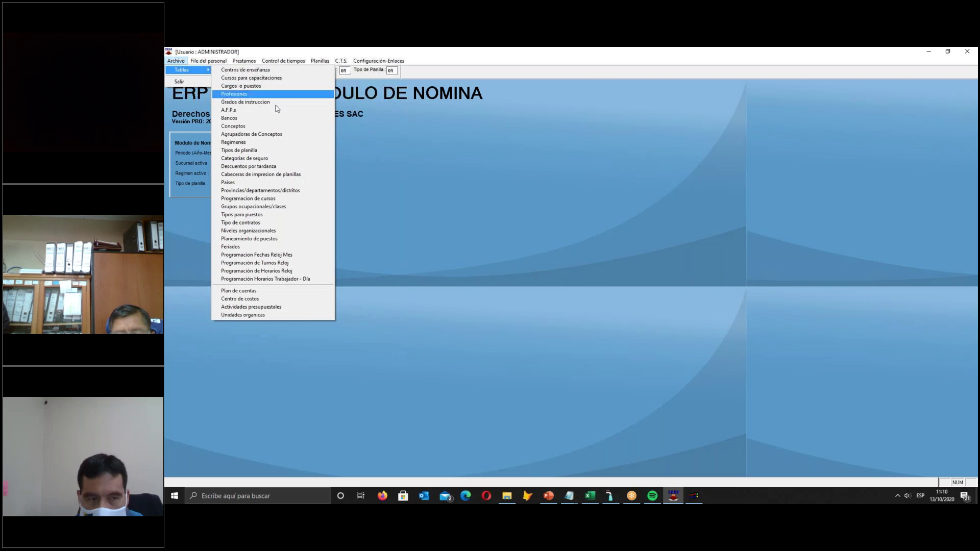
{"action": "left_click", "coordinate": [254, 127]}
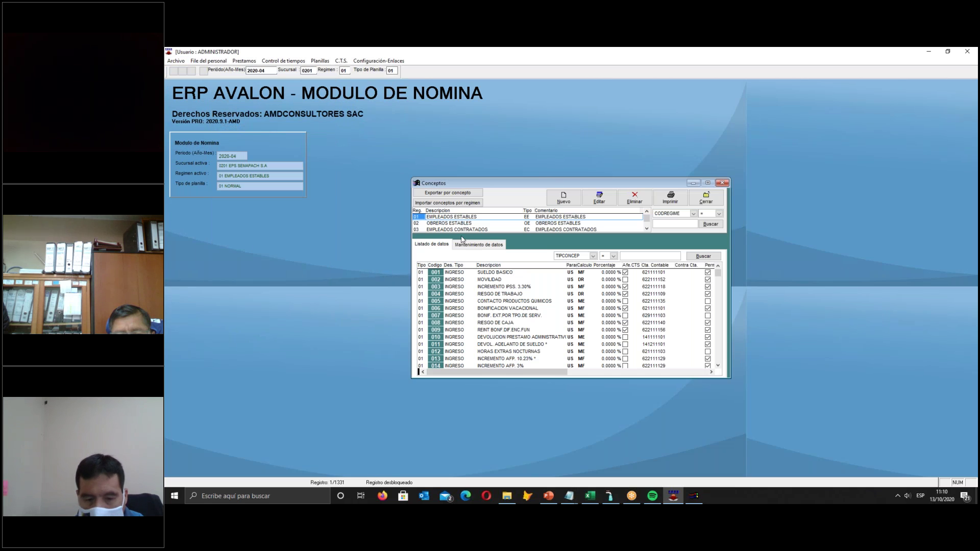
{"action": "left_click", "coordinate": [488, 322]}
{"action": "scroll", "coordinate": [490, 316], "scroll_direction": "down", "scroll_amount": 2}
{"action": "left_click", "coordinate": [500, 323]}
{"action": "left_click", "coordinate": [599, 198]}
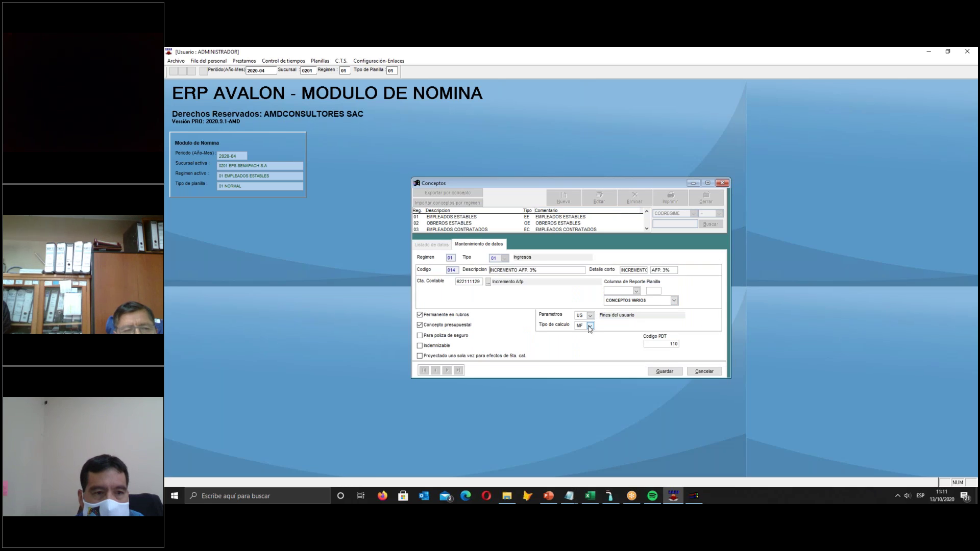
Examine the Parametros options available for concept 014, then cancel the edit and close the Conceptos window
{"action": "left_click", "coordinate": [590, 316]}
{"action": "scroll", "coordinate": [699, 360], "scroll_direction": "down", "scroll_amount": 2}
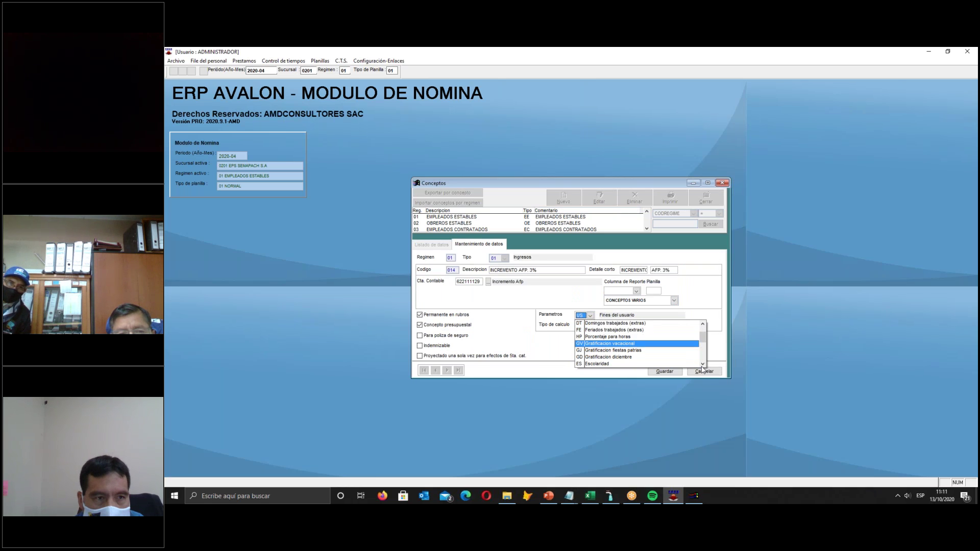
{"action": "scroll", "coordinate": [702, 367], "scroll_direction": "down", "scroll_amount": 6}
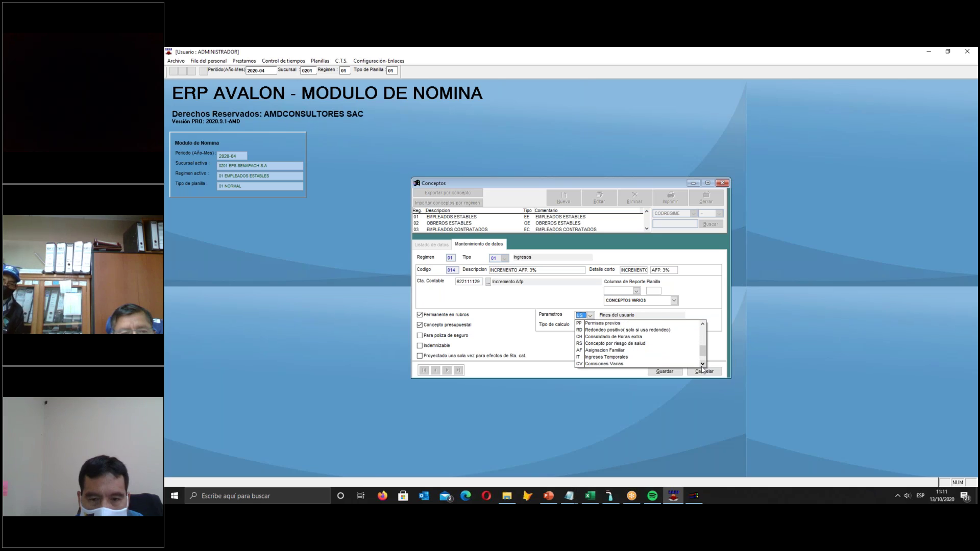
{"action": "left_click", "coordinate": [621, 358]}
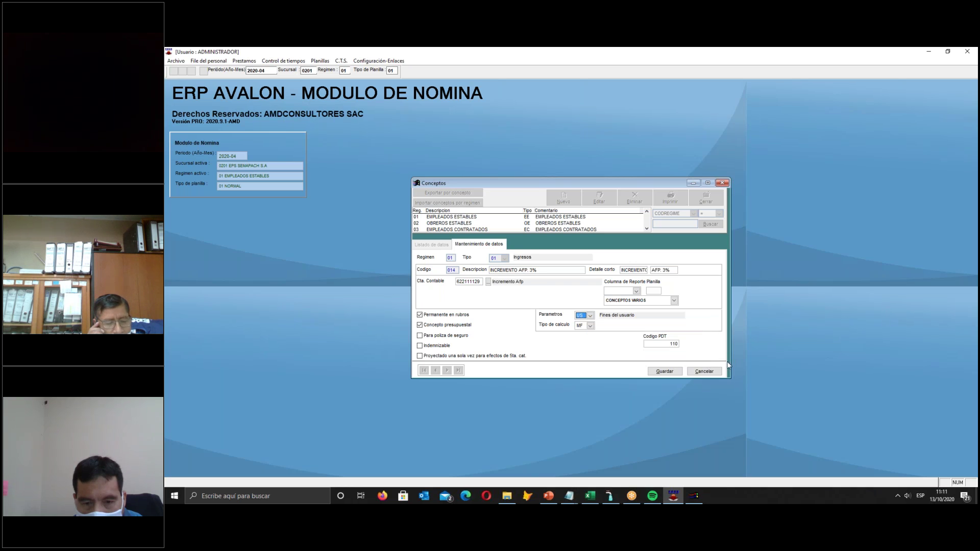
{"action": "left_click", "coordinate": [705, 371]}
{"action": "left_click", "coordinate": [721, 183]}
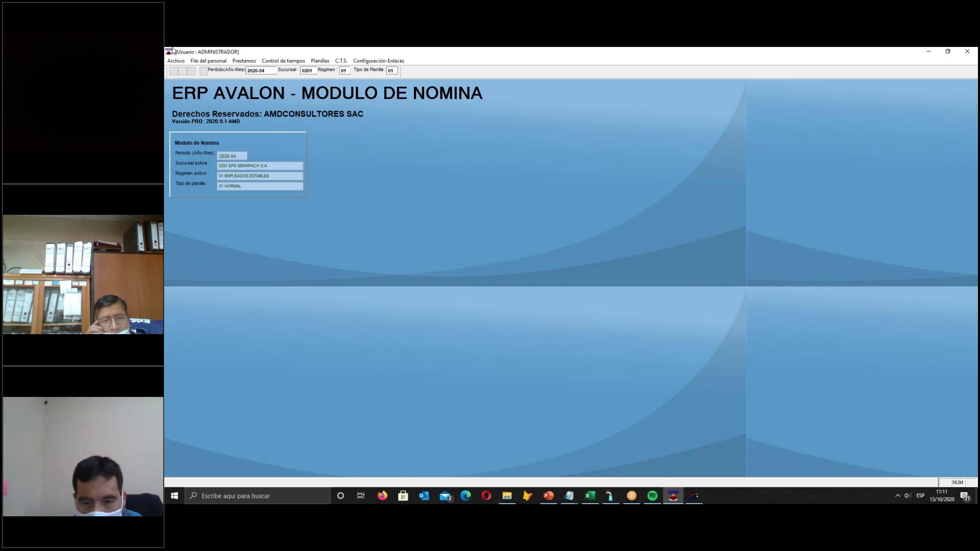
Open the Tipos de planilla table, review the Tipo codes of Normal, Gratificaciones and Vacaciones, and close it
{"action": "left_click", "coordinate": [175, 61]}
{"action": "mouse_move", "coordinate": [182, 70]}
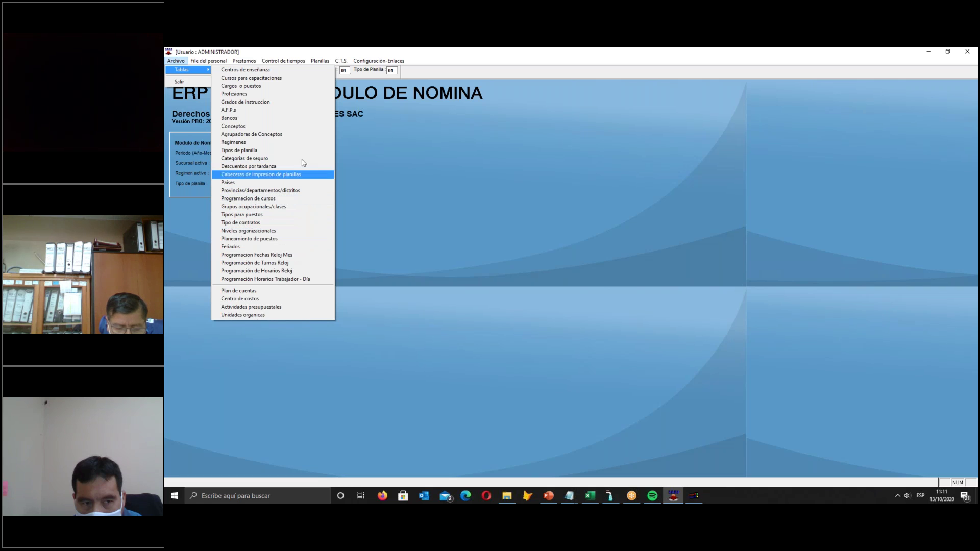
{"action": "left_click", "coordinate": [264, 151]}
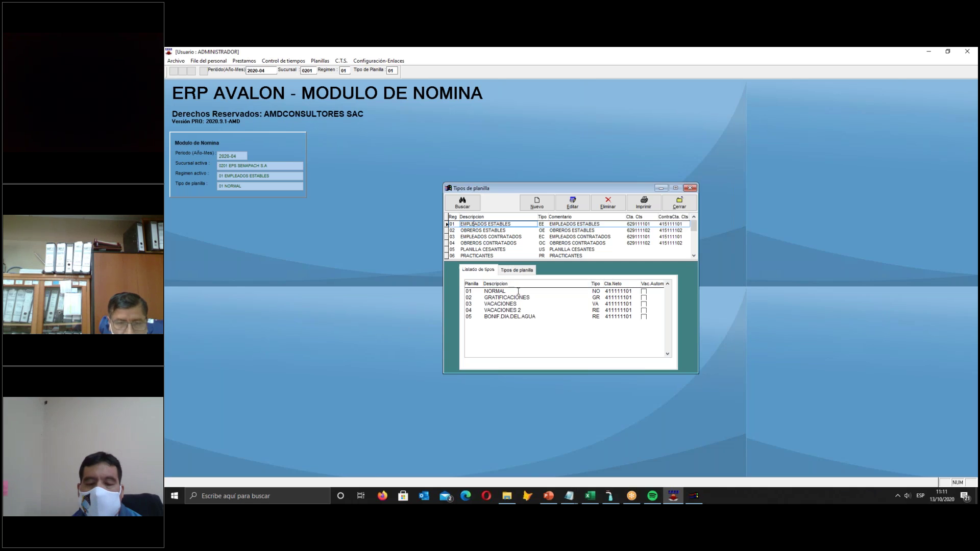
{"action": "left_click", "coordinate": [594, 291]}
{"action": "left_click", "coordinate": [595, 297]}
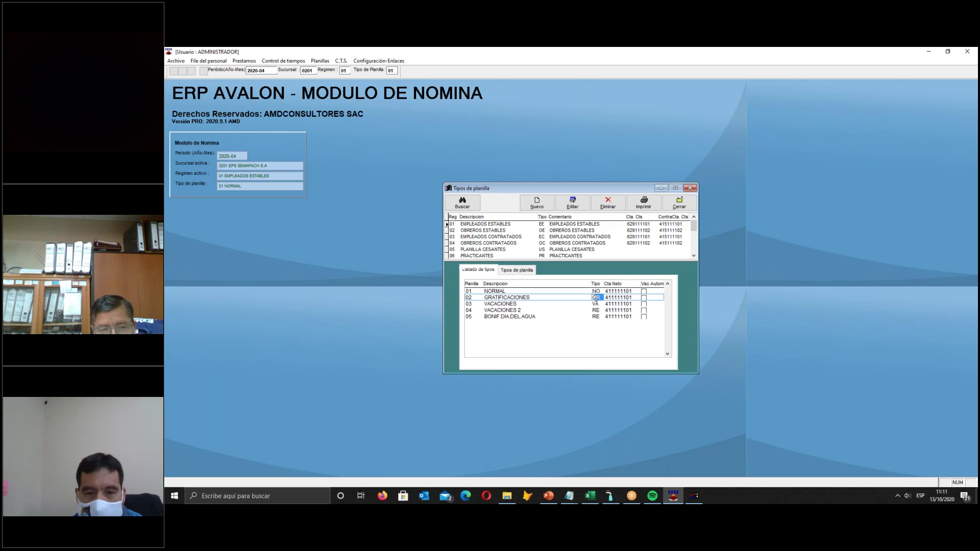
{"action": "left_click", "coordinate": [598, 305]}
{"action": "left_click", "coordinate": [677, 208]}
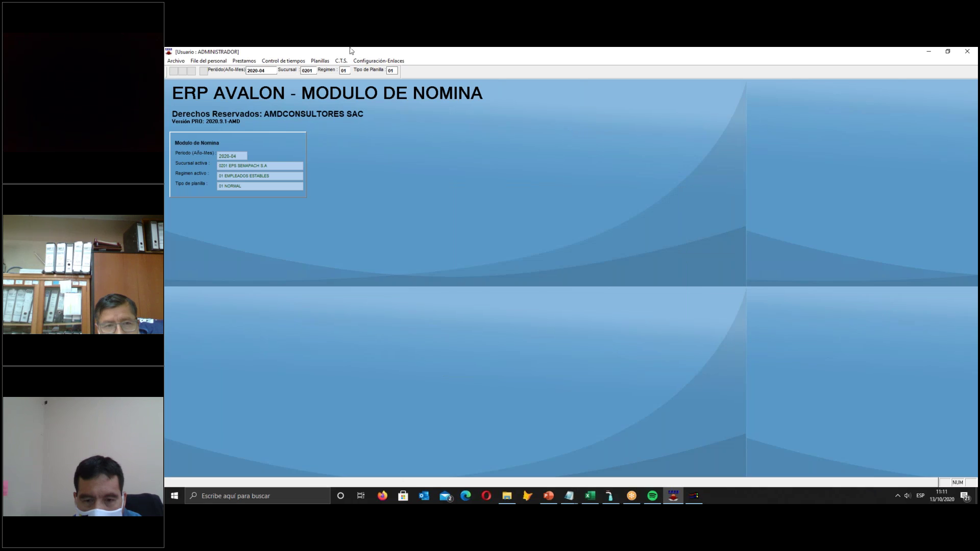
Open the Conceptos table and select income concept 005, CONTACTO PRODUCTOS QUIMICOS, under Empleados Estables
{"action": "left_click", "coordinate": [175, 61]}
{"action": "mouse_move", "coordinate": [174, 75]}
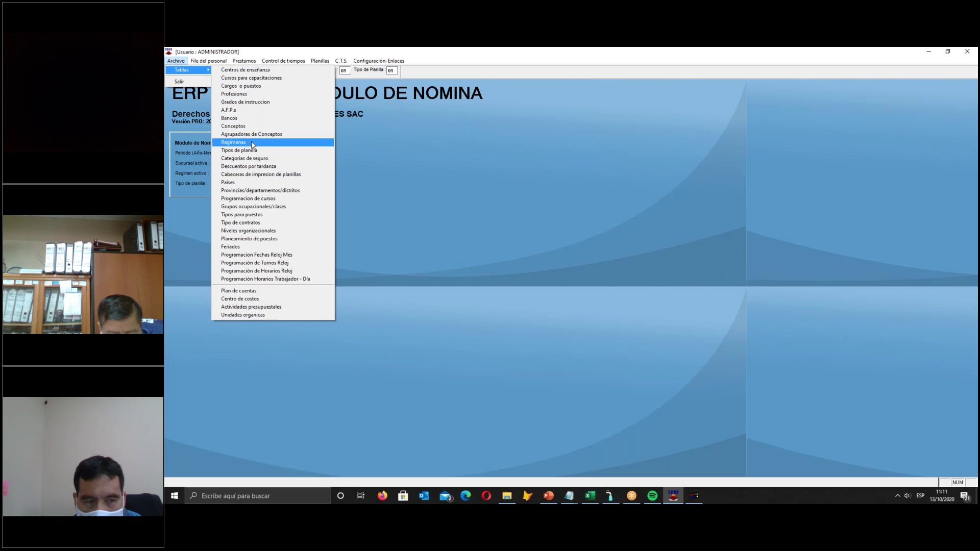
{"action": "left_click", "coordinate": [250, 126]}
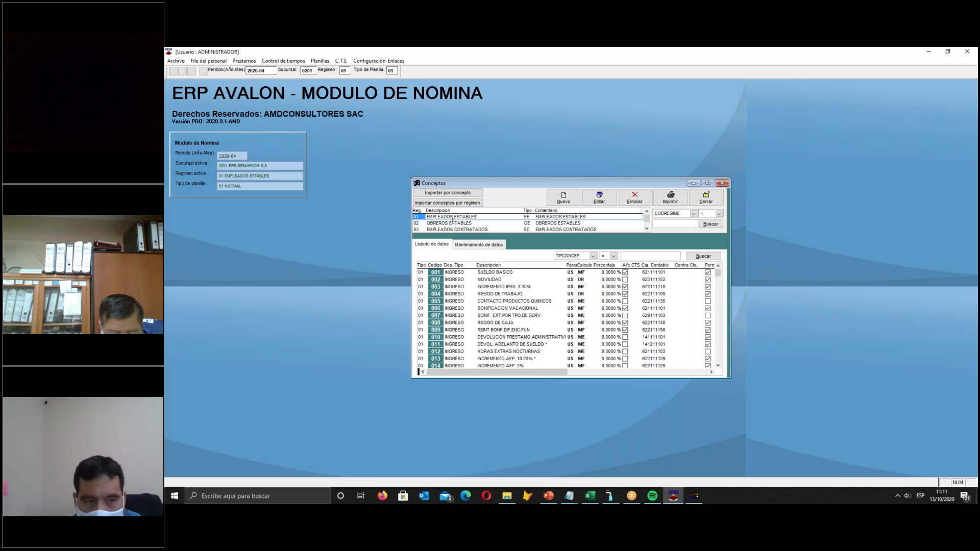
{"action": "left_click", "coordinate": [452, 219]}
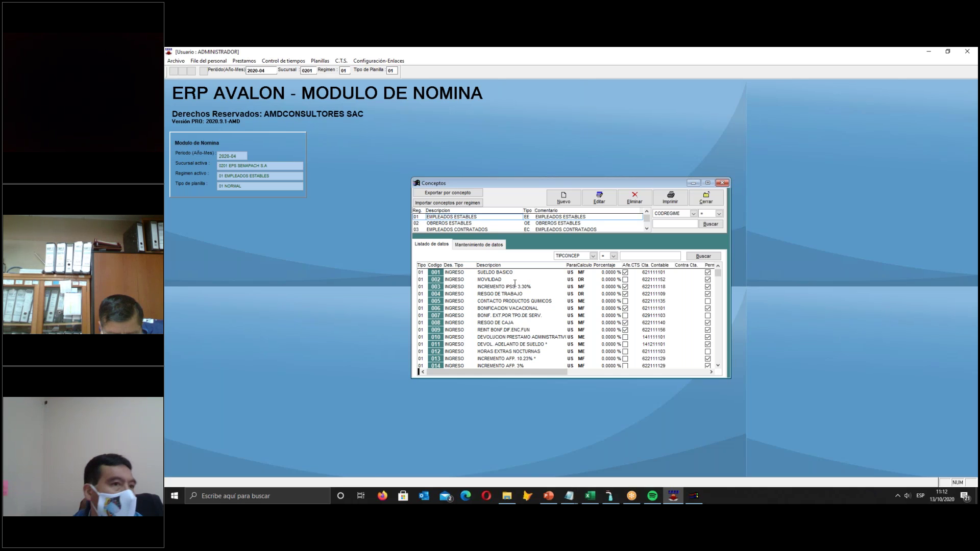
{"action": "left_click", "coordinate": [539, 300]}
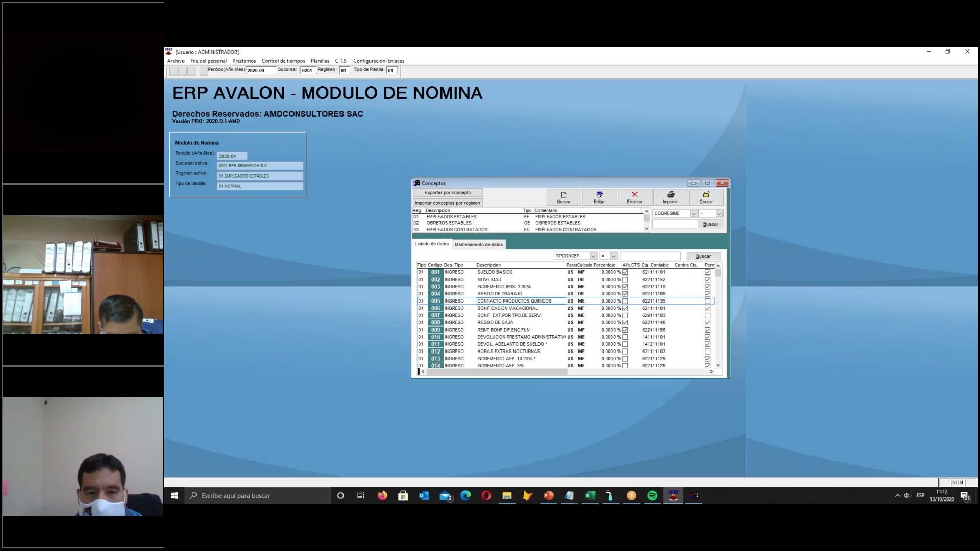
Switch to the Notepad note on provisiones and add the line "1 concepto de gratificación de Julio"
{"action": "left_click", "coordinate": [572, 498]}
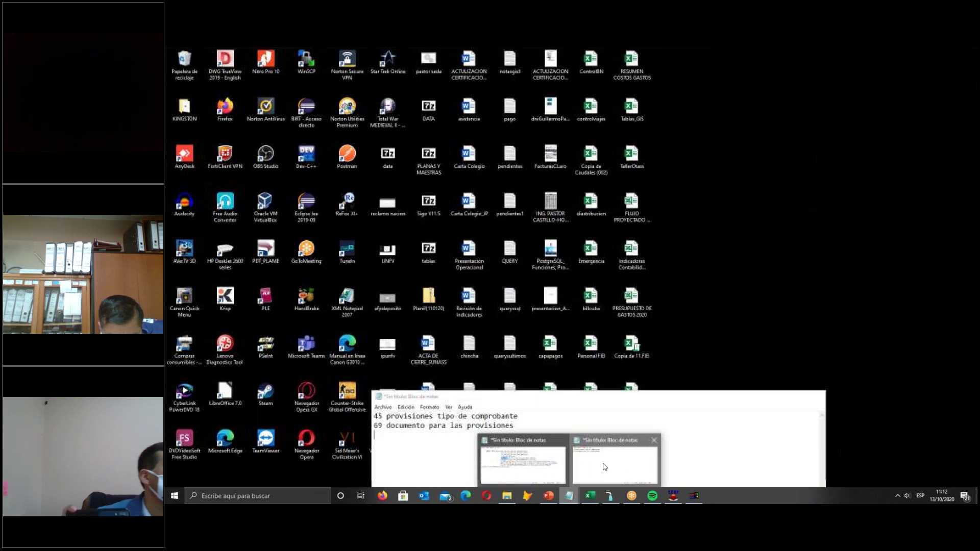
{"action": "left_click", "coordinate": [614, 462]}
{"action": "left_click_drag", "start_coordinate": [565, 403], "coordinate": [584, 193]}
{"action": "type", "text": "1 conceopt"}
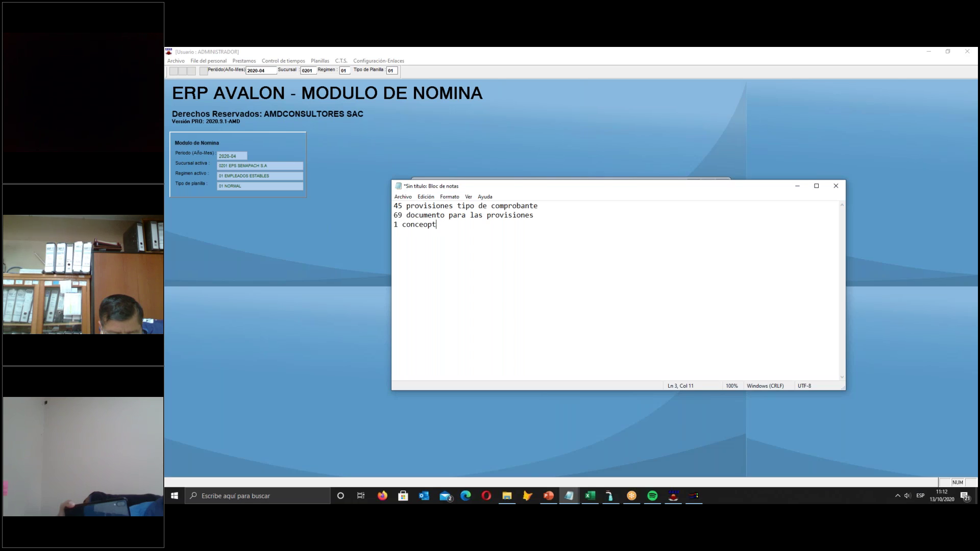
{"action": "type", "text": "to d"}
{"action": "key", "text": "BackSpace"}
{"action": "key", "text": "BackSpace"}
{"action": "key", "text": "BackSpace"}
{"action": "type", "text": "de gratificaci"}
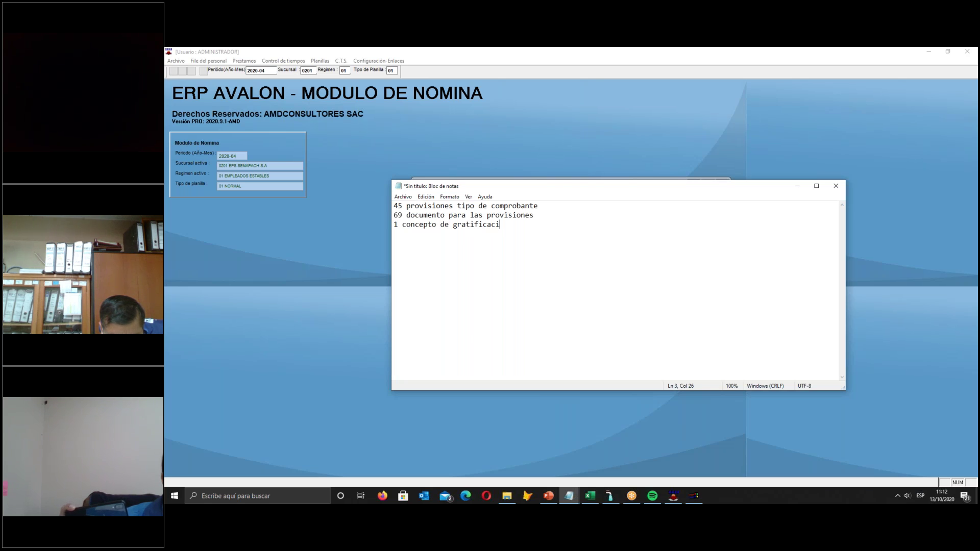
{"action": "type", "text": "ón de "}
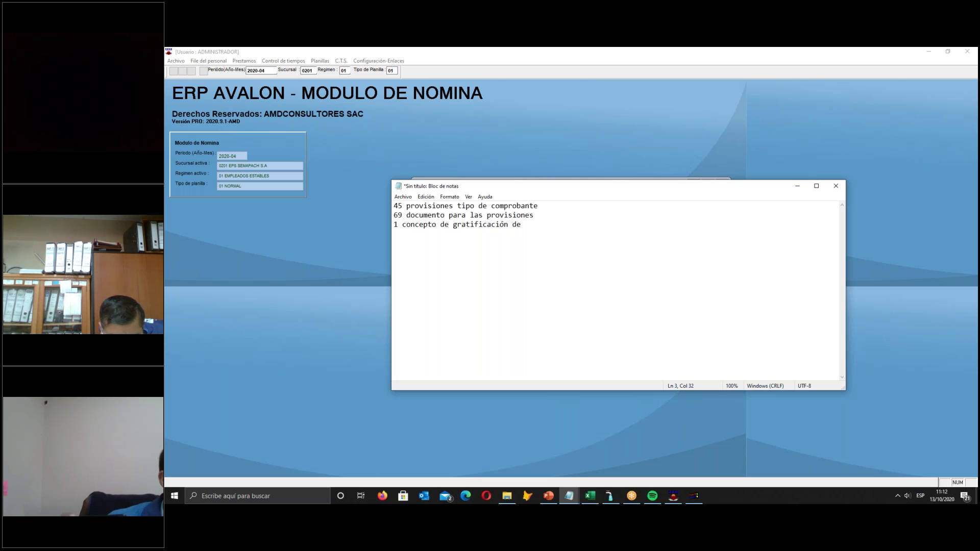
{"action": "type", "text": "Julio"}
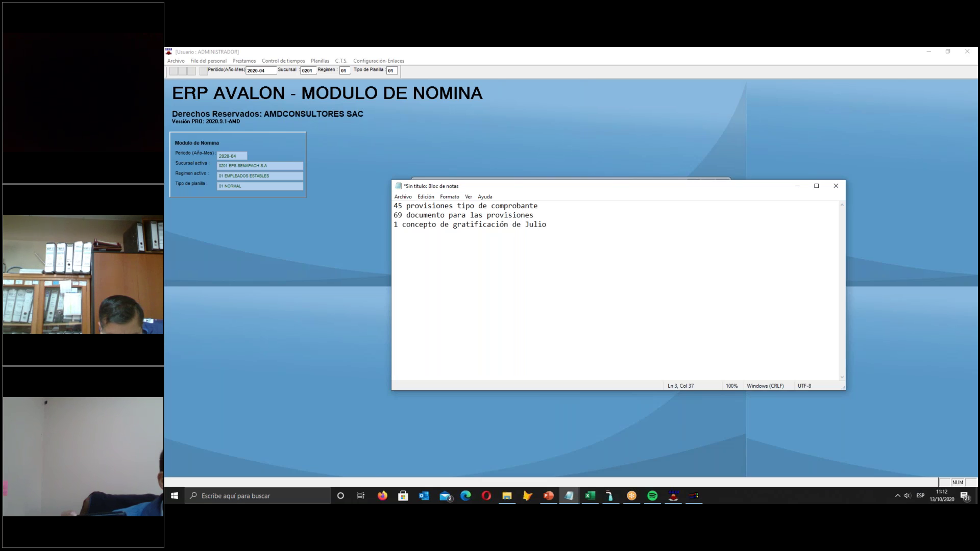
Add two more lines to the note, one for the diciembre gratificacion concept and "1 concepto de Asignacion vacacional"
{"action": "key", "text": "BackSpace"}
{"action": "type", "text": "1 Conceptp de "}
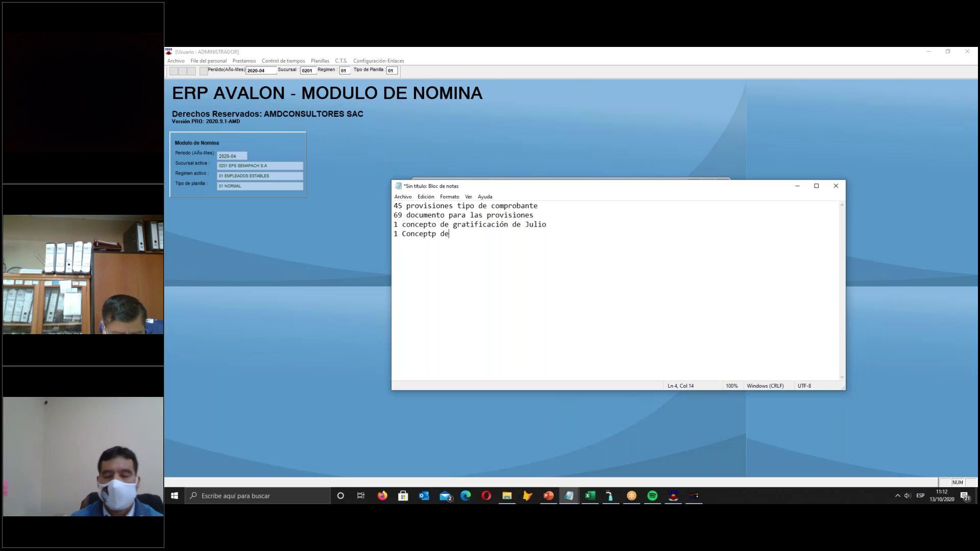
{"action": "type", "text": "Gar"}
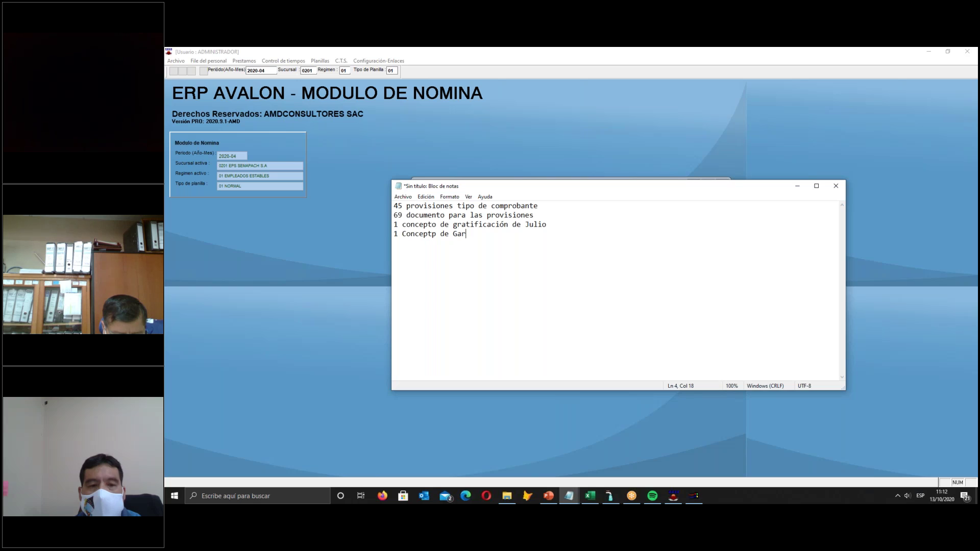
{"action": "type", "text": "tificacion de diciem"}
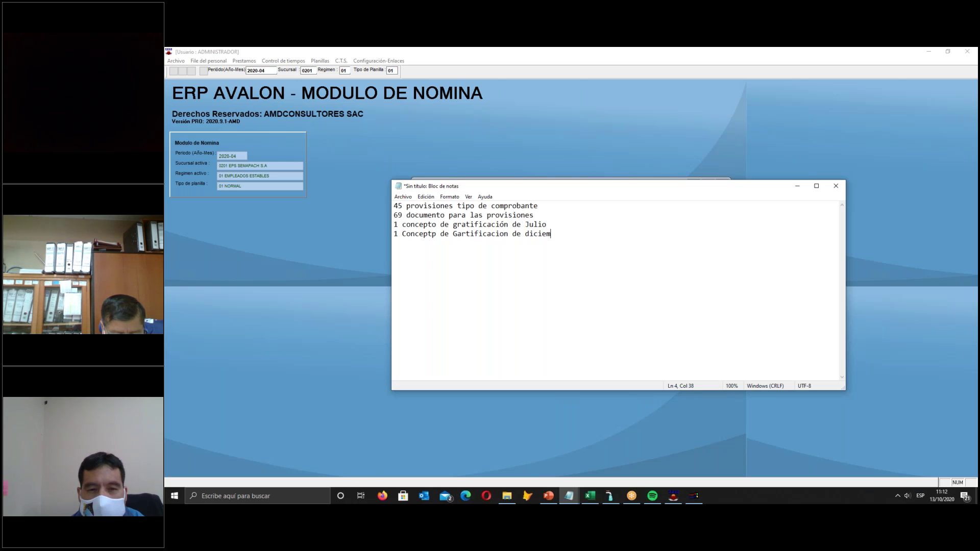
{"action": "type", "text": "bre 1 c"}
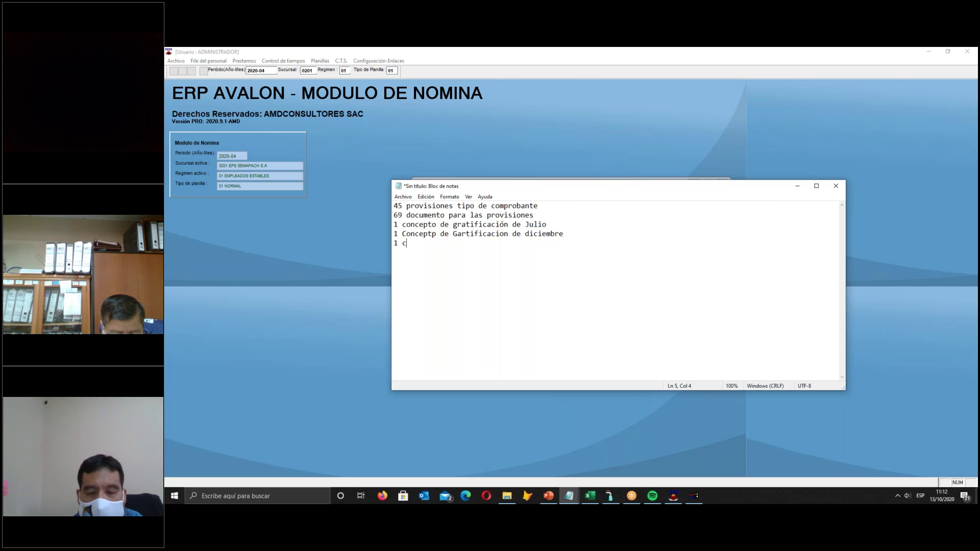
{"action": "type", "text": "oncepto d"}
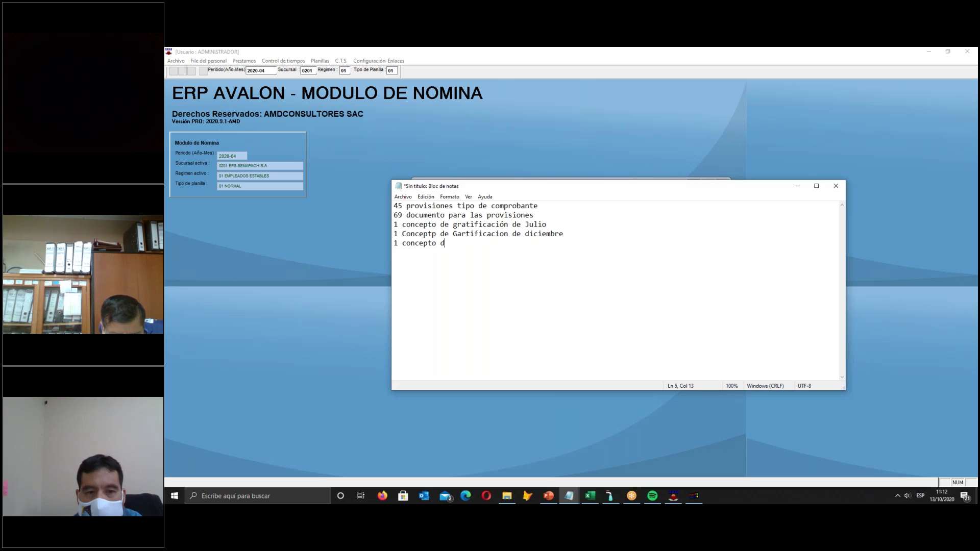
{"action": "type", "text": "e Asignacion vacacional"}
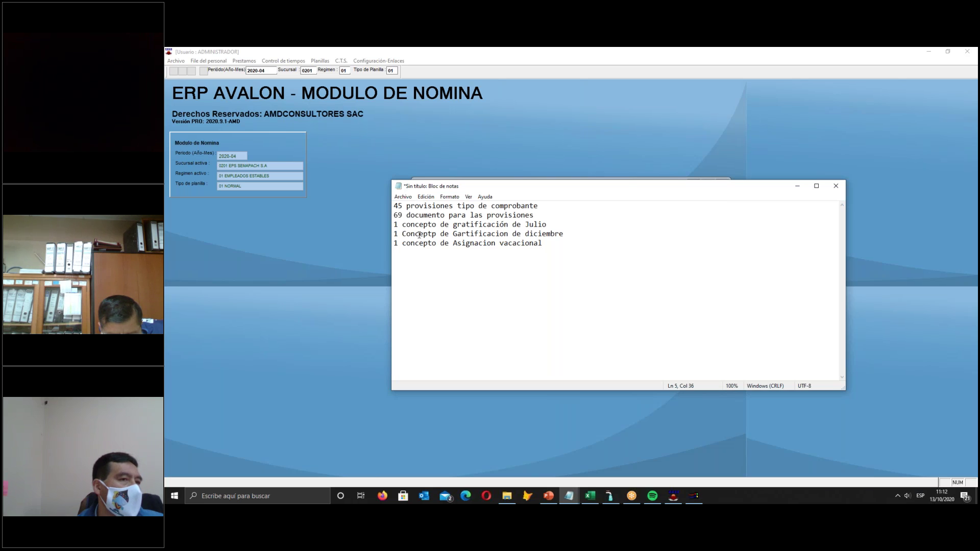
Highlight the three concept lines, then correct the misspelled "Gartificacion" to "Gratificacion" in the diciembre line
{"action": "left_click_drag", "start_coordinate": [393, 225], "coordinate": [594, 257]}
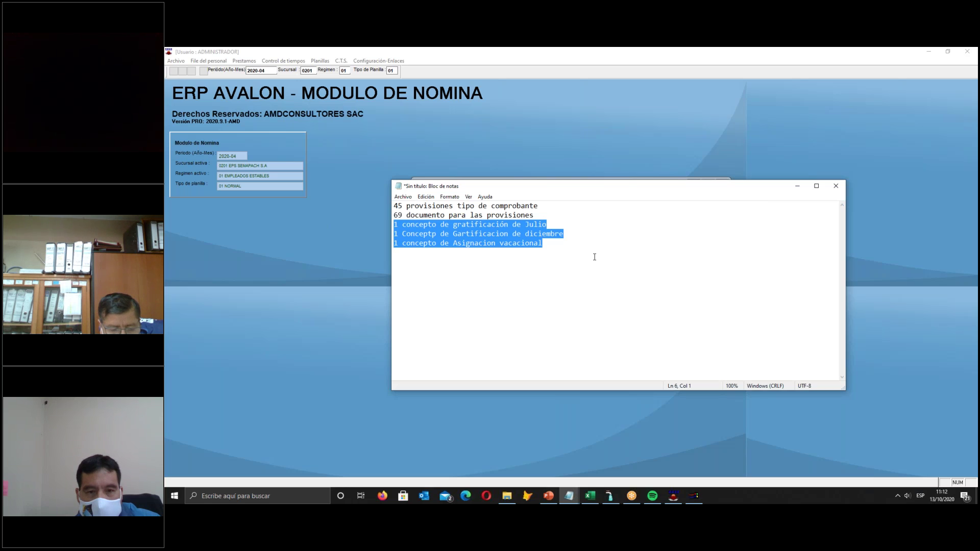
{"action": "left_click", "coordinate": [457, 234]}
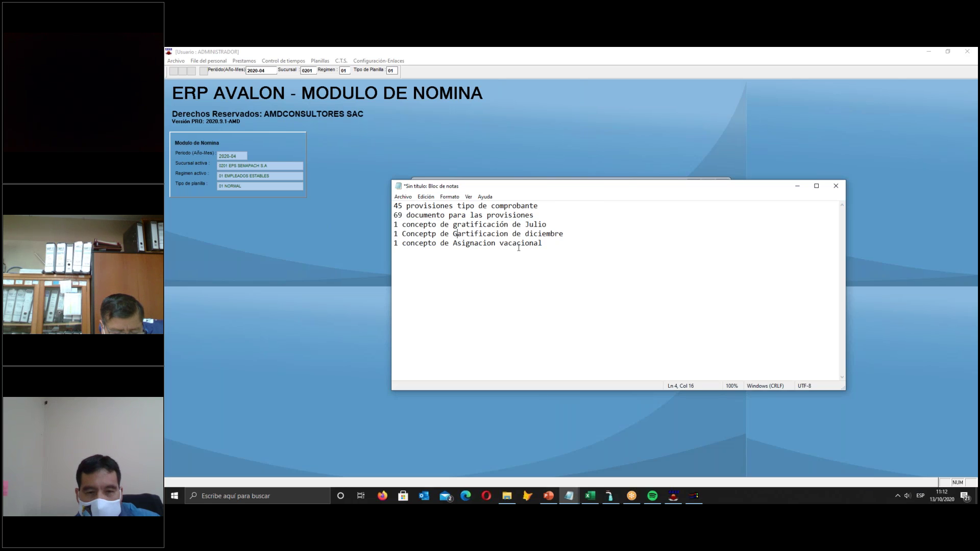
{"action": "type", "text": "r"}
{"action": "key", "text": "Delete"}
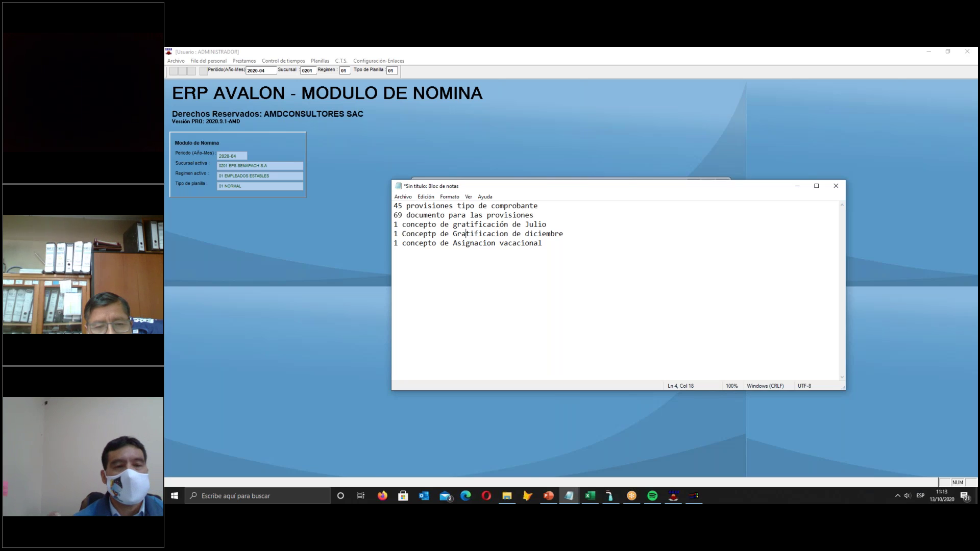
Put the note away, return to the ERP Avalon payroll module, and close and reopen the Conceptos table
{"action": "left_click_drag", "start_coordinate": [746, 187], "coordinate": [609, 193]}
{"action": "left_click", "coordinate": [661, 194]}
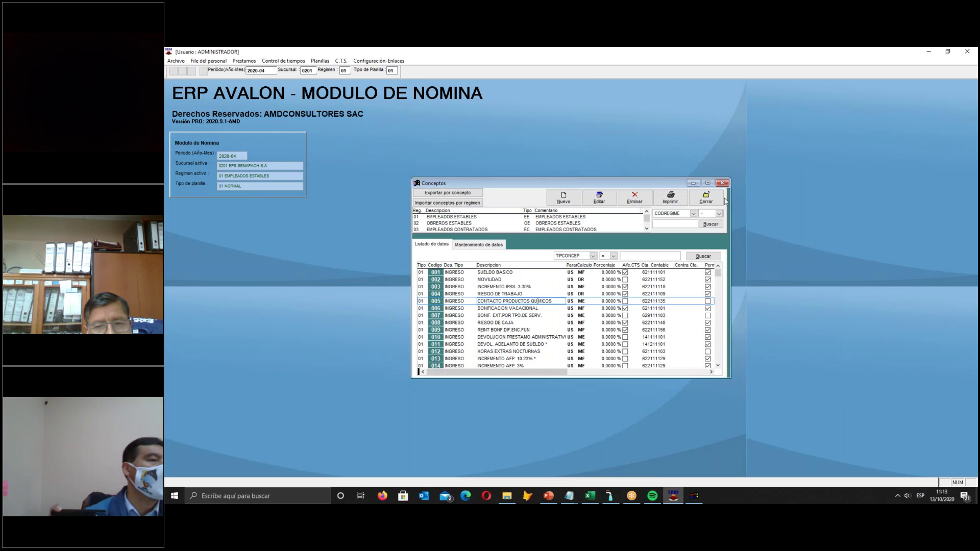
{"action": "left_click", "coordinate": [690, 205]}
{"action": "left_click", "coordinate": [176, 60]}
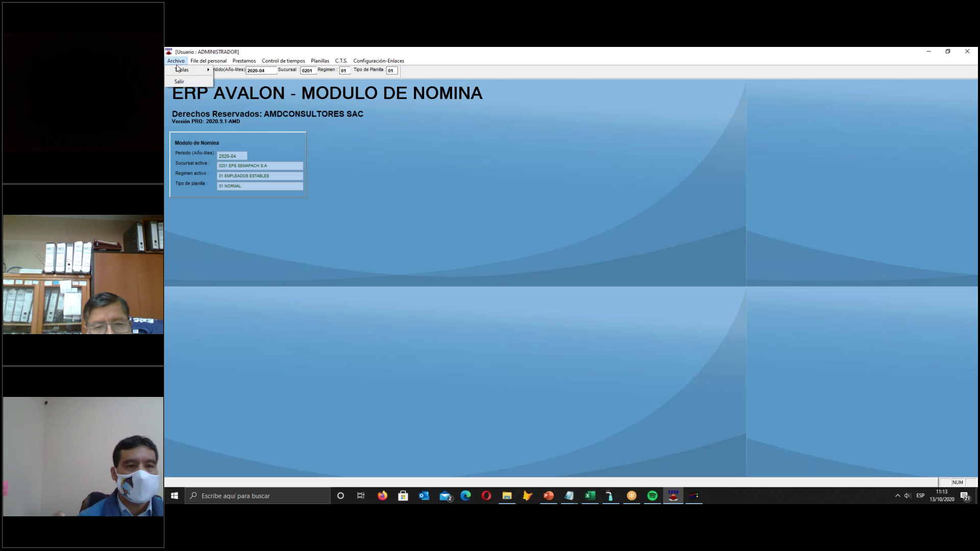
{"action": "mouse_move", "coordinate": [189, 70]}
{"action": "left_click", "coordinate": [233, 126]}
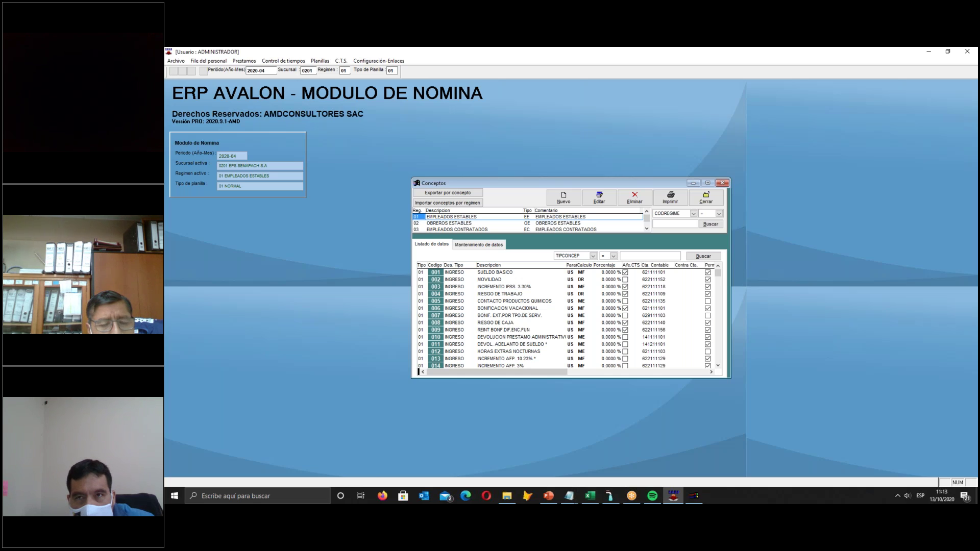
Go through the Empleados Estables income concepts to 031, ASIGNACION VACACIONAL, and select its parameter code
{"action": "left_click", "coordinate": [500, 279]}
{"action": "key", "text": "Down"}
{"action": "key", "text": "Down"}
{"action": "key", "text": "Down"}
{"action": "key", "text": "Down"}
{"action": "key", "text": "Down"}
{"action": "key", "text": "Down"}
{"action": "key", "text": "Down"}
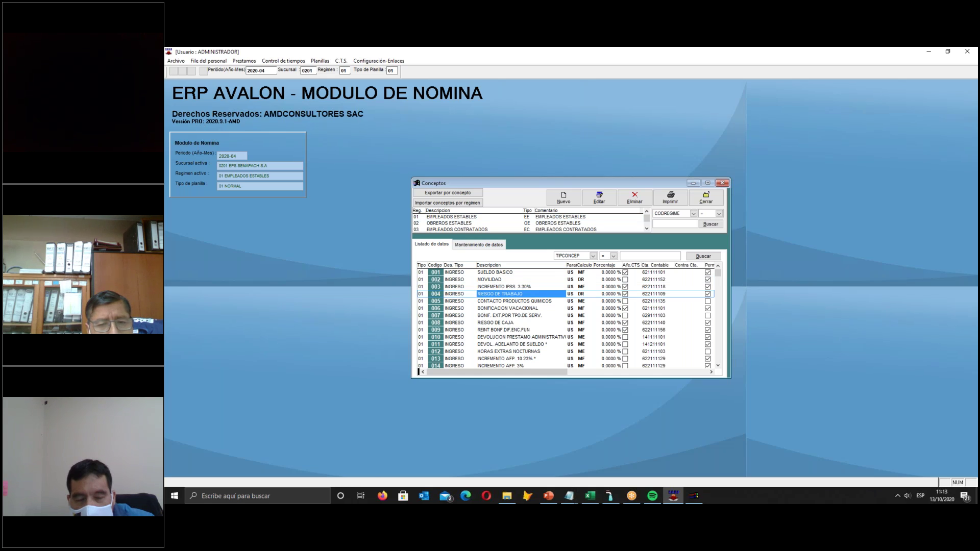
{"action": "key", "text": "Down"}
{"action": "key", "text": "Down"}
{"action": "key", "text": "Down"}
{"action": "key", "text": "Down"}
{"action": "key", "text": "Down"}
{"action": "key", "text": "Down"}
{"action": "key", "text": "Down"}
{"action": "key", "text": "Down"}
{"action": "key", "text": "Down"}
{"action": "key", "text": "Down"}
{"action": "key", "text": "Down"}
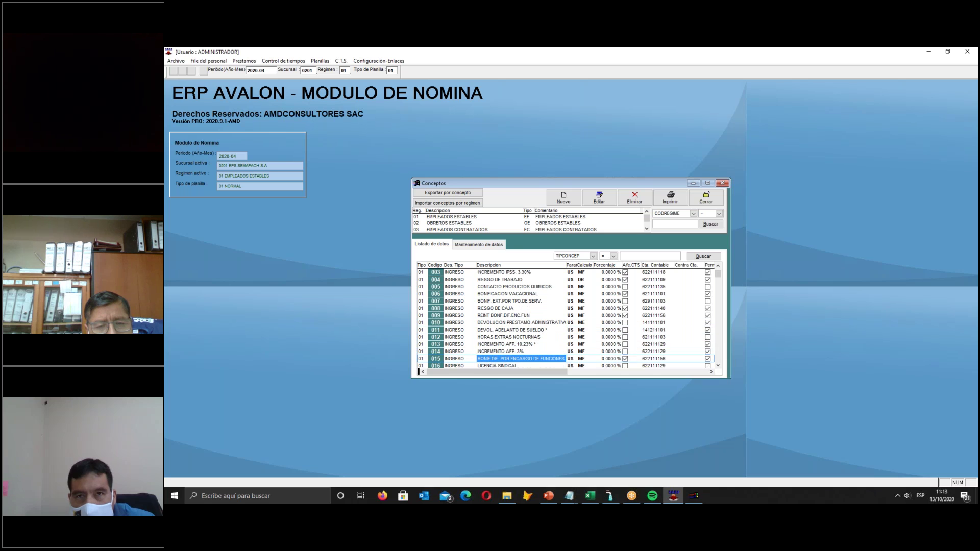
{"action": "key", "text": "Down"}
{"action": "key", "text": "Down"}
{"action": "key", "text": "Down"}
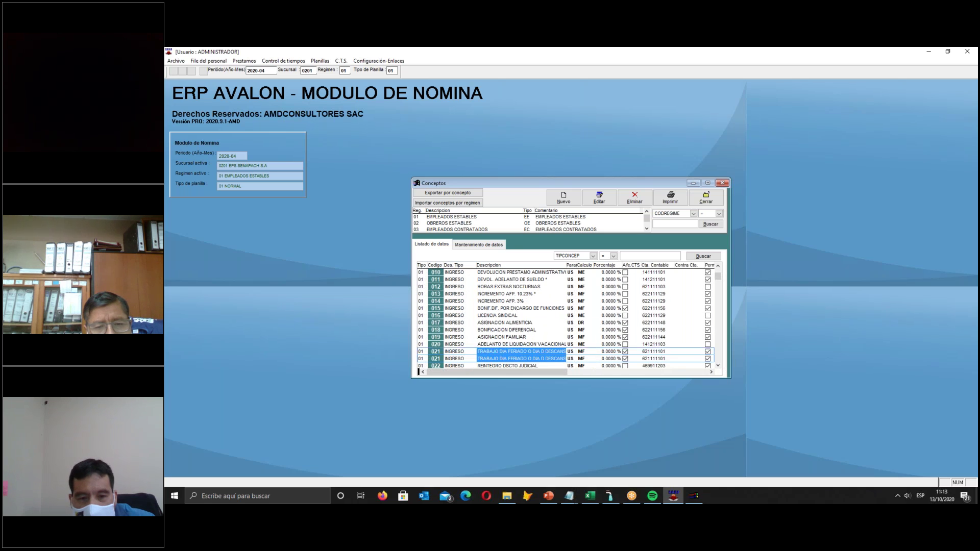
{"action": "key", "text": "Down"}
{"action": "key", "text": "Down"}
{"action": "key", "text": "Down"}
{"action": "key", "text": "Down"}
{"action": "key", "text": "Down"}
{"action": "key", "text": "Down"}
{"action": "key", "text": "Down"}
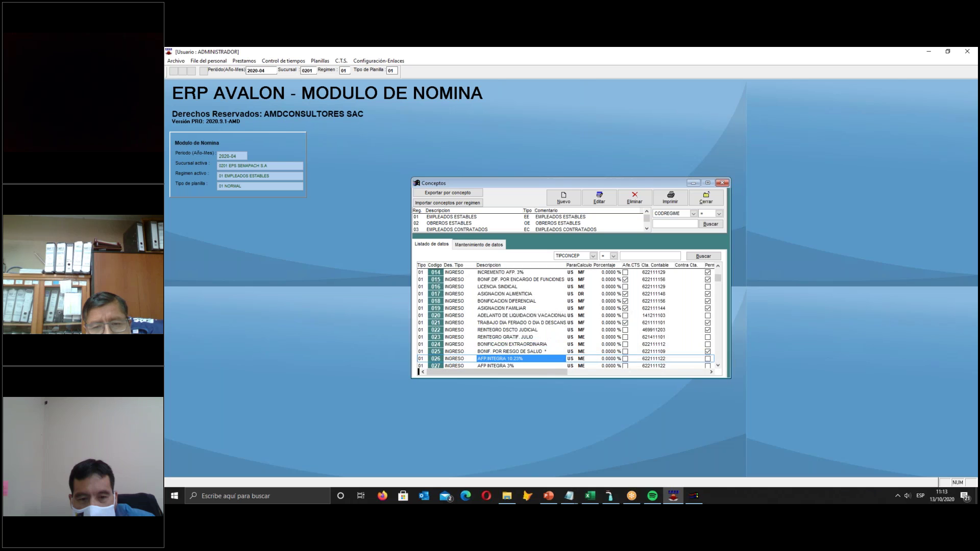
{"action": "key", "text": "Down"}
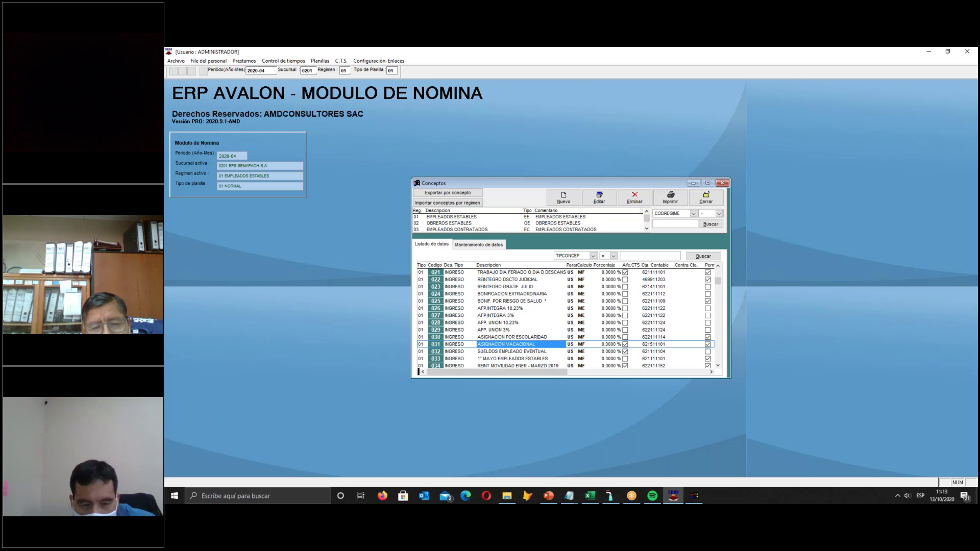
{"action": "left_click", "coordinate": [570, 344]}
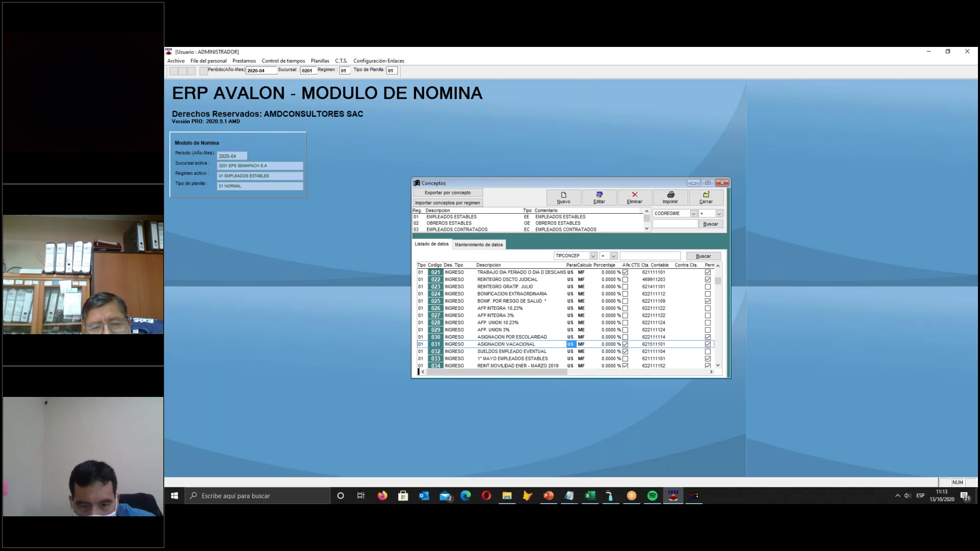
Set the parameter of concept 031, ASIGNACION VACACIONAL, to GV Gratificacion vacacional and save the record
{"action": "key", "text": "Left"}
{"action": "left_click", "coordinate": [600, 200]}
{"action": "left_click", "coordinate": [591, 316]}
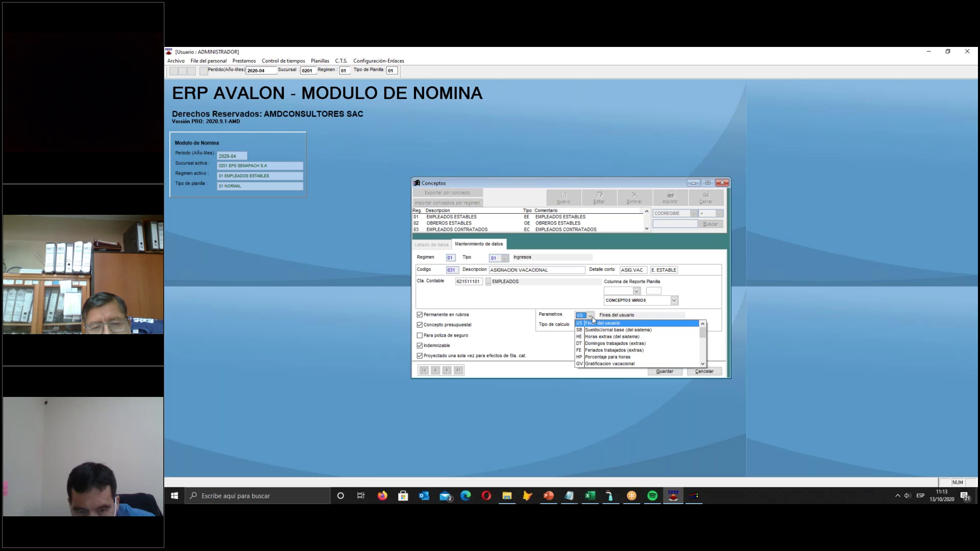
{"action": "left_click", "coordinate": [608, 364]}
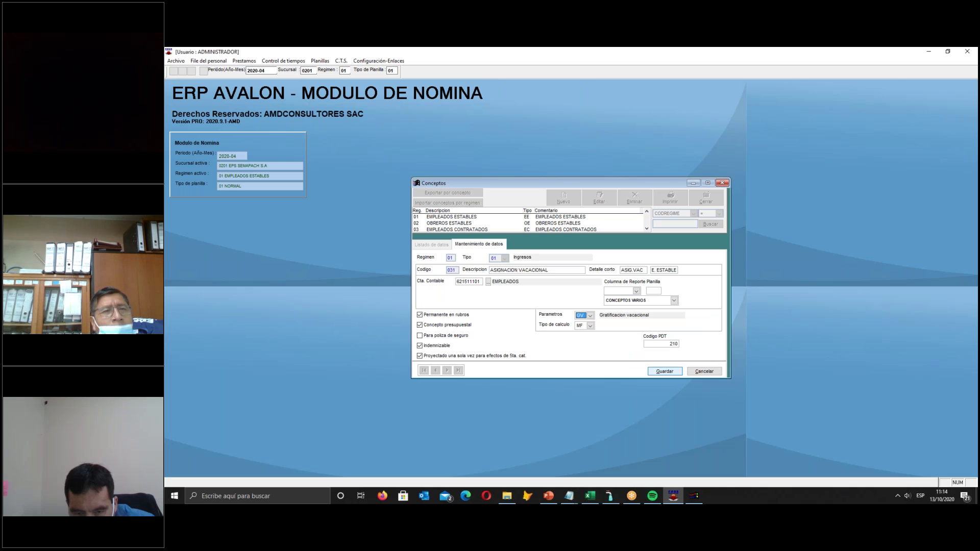
{"action": "left_click", "coordinate": [665, 371]}
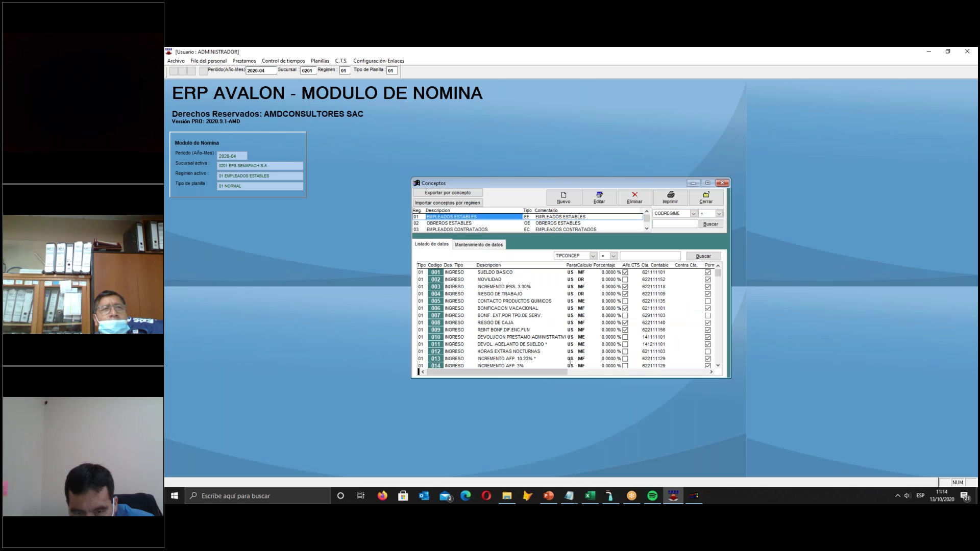
Switch to the Notepad note, add code 031 to the Asignacion vacacional line, and return to the Conceptos table
{"action": "left_click", "coordinate": [572, 501]}
{"action": "left_click", "coordinate": [615, 464]}
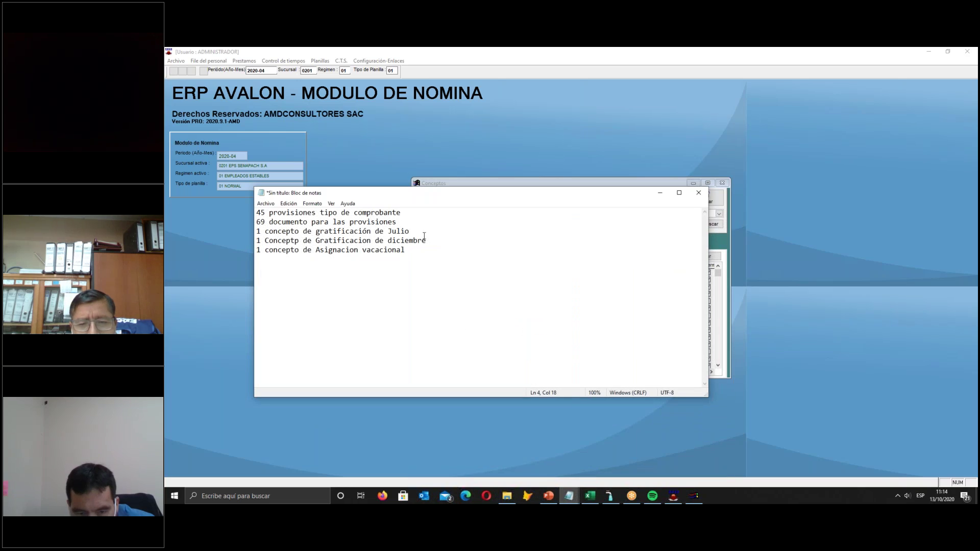
{"action": "type", "text": "031"}
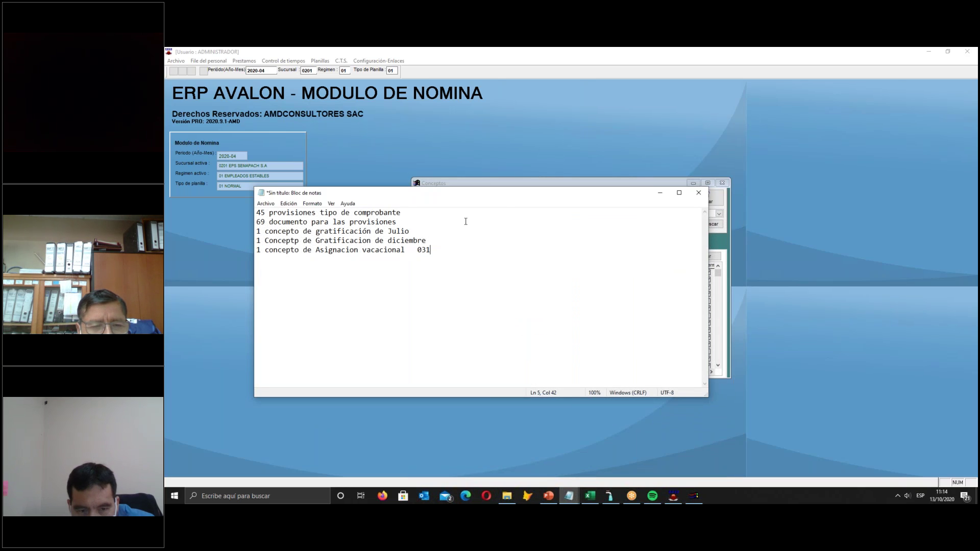
{"action": "left_click", "coordinate": [509, 187]}
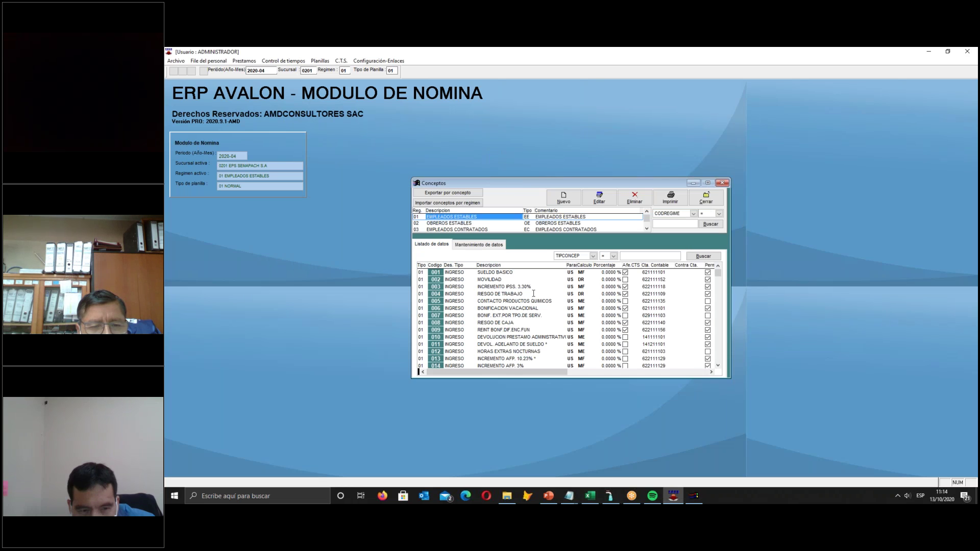
Go through the Empleados Estables income concepts to find and select 056, GRATIFICACION JULIO 2019
{"action": "left_click", "coordinate": [512, 319]}
{"action": "left_click", "coordinate": [493, 285]}
{"action": "key", "text": "Down"}
{"action": "key", "text": "Down"}
{"action": "key", "text": "Down"}
{"action": "key", "text": "Down"}
{"action": "key", "text": "Down"}
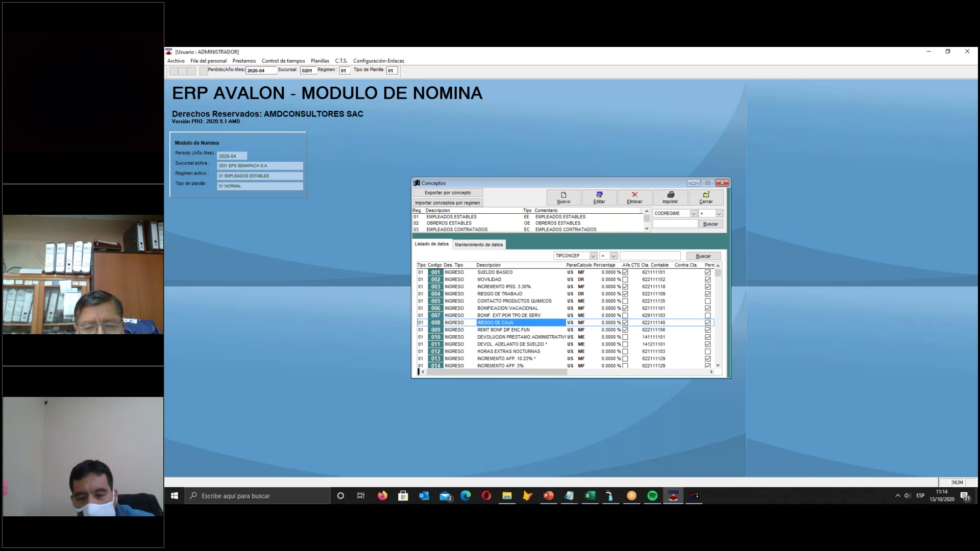
{"action": "left_click", "coordinate": [516, 315]}
{"action": "key", "text": "Down"}
{"action": "key", "text": "Down"}
{"action": "key", "text": "Down"}
{"action": "key", "text": "Down"}
{"action": "key", "text": "Down"}
{"action": "key", "text": "Down"}
{"action": "key", "text": "Down"}
{"action": "key", "text": "Down"}
{"action": "key", "text": "Down"}
{"action": "key", "text": "Down"}
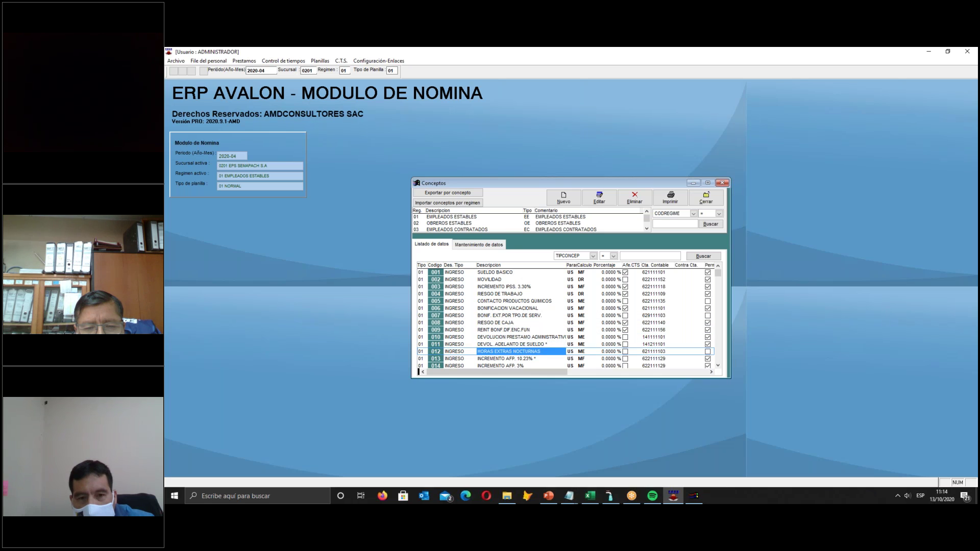
{"action": "key", "text": "Down"}
{"action": "key", "text": "Down"}
{"action": "key", "text": "Down"}
{"action": "key", "text": "Down"}
{"action": "key", "text": "Down"}
{"action": "key", "text": "Down"}
{"action": "key", "text": "Down"}
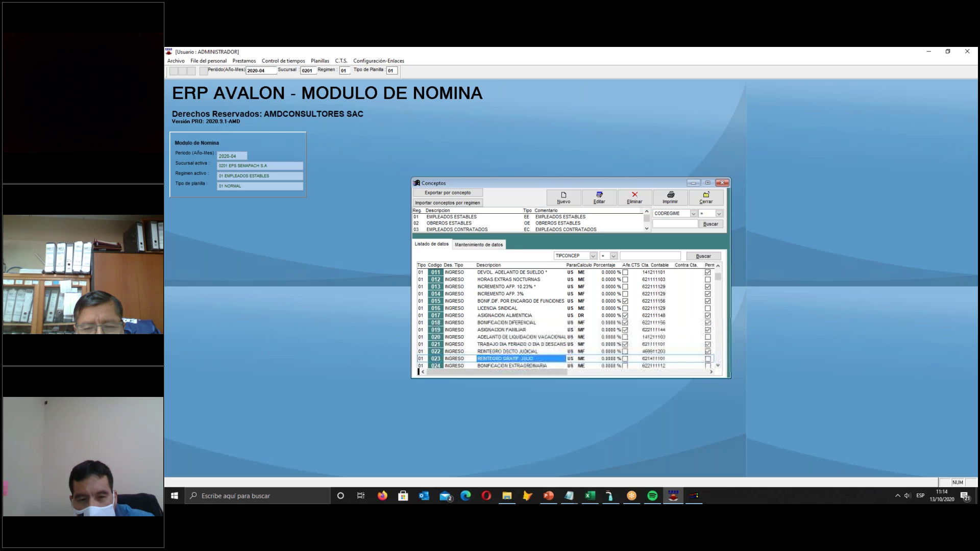
{"action": "key", "text": "Up"}
{"action": "key", "text": "Up"}
{"action": "key", "text": "Down"}
{"action": "key", "text": "Down"}
{"action": "key", "text": "Down"}
{"action": "key", "text": "Down"}
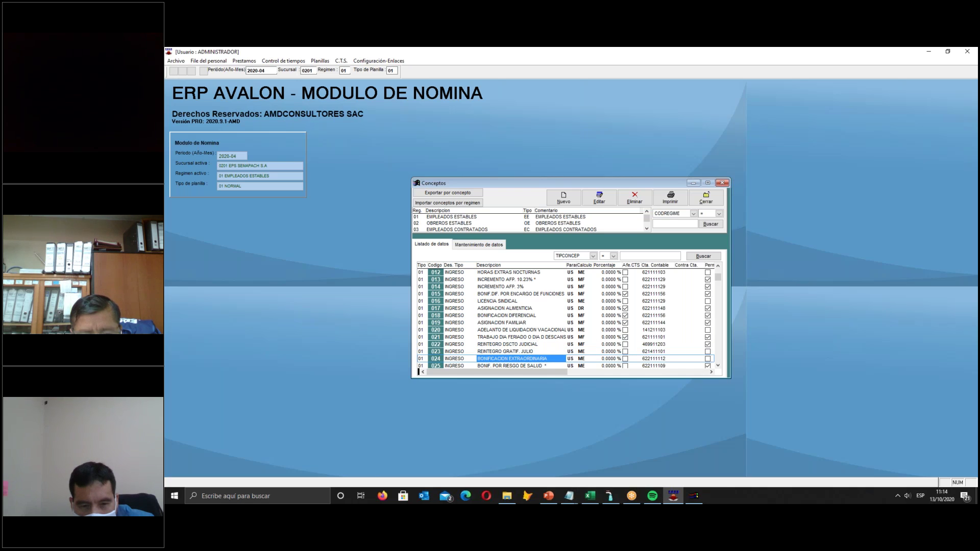
{"action": "key", "text": "Down"}
{"action": "key", "text": "Down"}
{"action": "key", "text": "Down"}
{"action": "key", "text": "Down"}
{"action": "key", "text": "Down"}
{"action": "key", "text": "Down"}
{"action": "key", "text": "Down"}
{"action": "key", "text": "Down"}
{"action": "key", "text": "Down"}
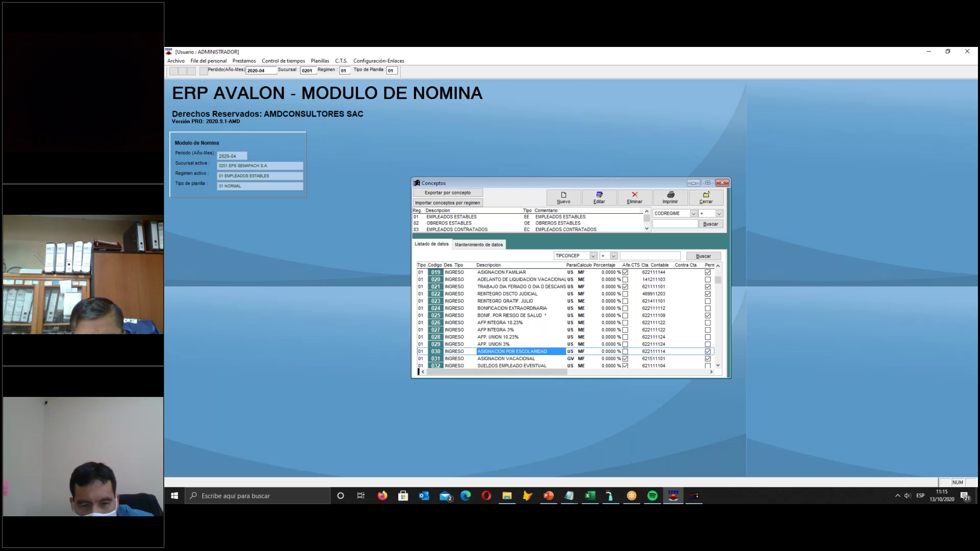
{"action": "key", "text": "Down"}
{"action": "key", "text": "Down"}
{"action": "key", "text": "Down"}
{"action": "key", "text": "Down"}
{"action": "key", "text": "Down"}
{"action": "key", "text": "Down"}
{"action": "key", "text": "Down"}
{"action": "key", "text": "Down"}
{"action": "key", "text": "Down"}
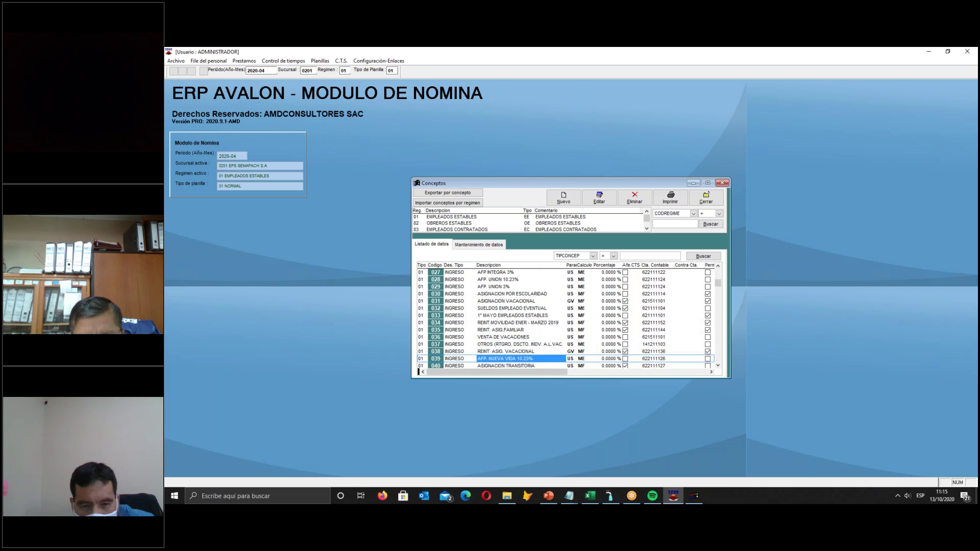
{"action": "key", "text": "Down"}
{"action": "key", "text": "Down"}
{"action": "key", "text": "Down"}
{"action": "key", "text": "Down"}
{"action": "key", "text": "Down"}
{"action": "key", "text": "Down"}
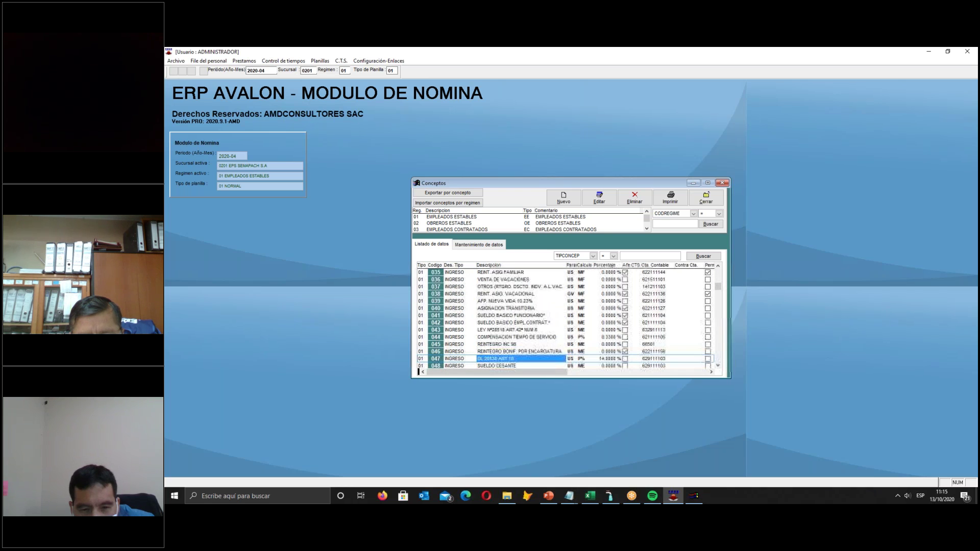
{"action": "key", "text": "Down"}
{"action": "key", "text": "Down"}
{"action": "key", "text": "Down"}
{"action": "key", "text": "Down"}
{"action": "key", "text": "Down"}
{"action": "key", "text": "Down"}
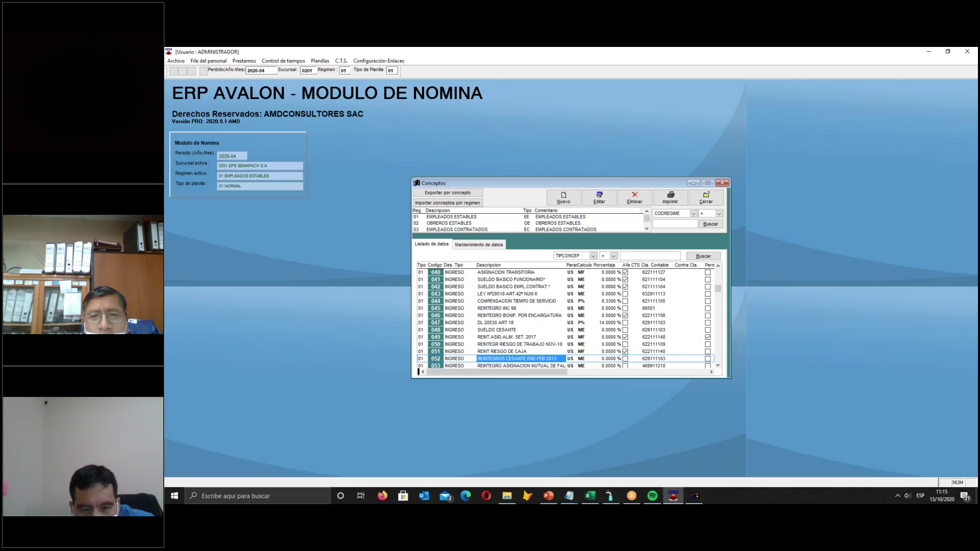
{"action": "key", "text": "Down"}
{"action": "key", "text": "Down"}
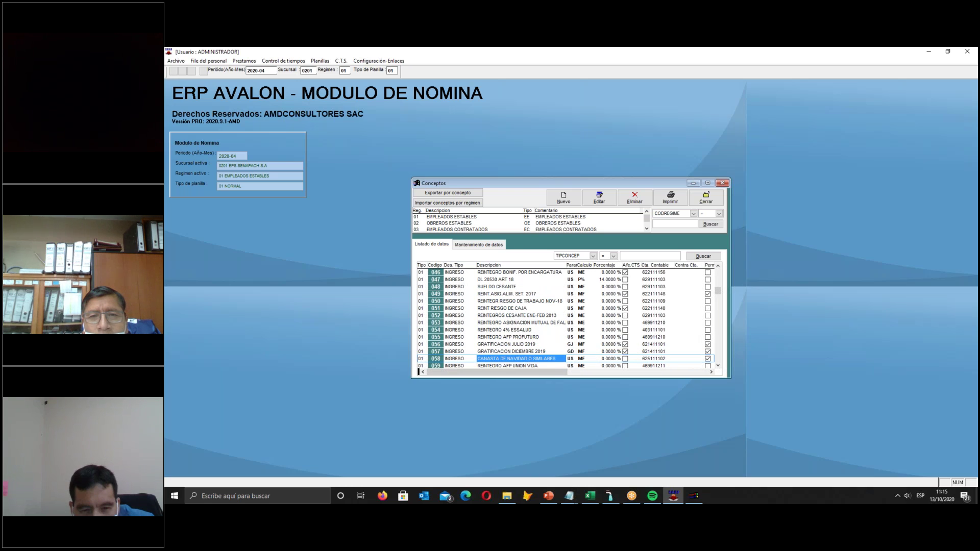
{"action": "key", "text": "Up"}
{"action": "key", "text": "Up"}
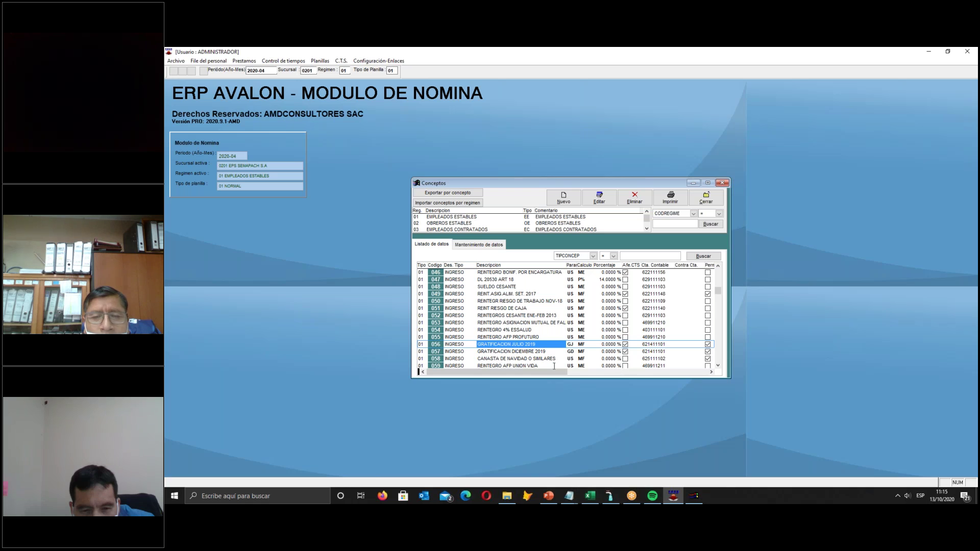
Edit concept 056 to read GRATIFICACION JULIO, choose parameter GJ Gratificacion fiestas patrias, and save the record
{"action": "left_click", "coordinate": [600, 199]}
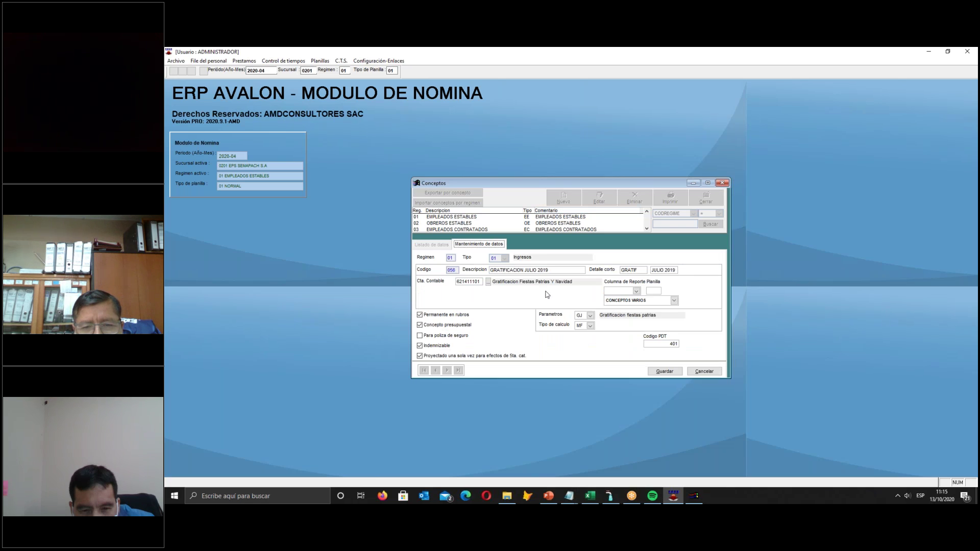
{"action": "left_click", "coordinate": [556, 269]}
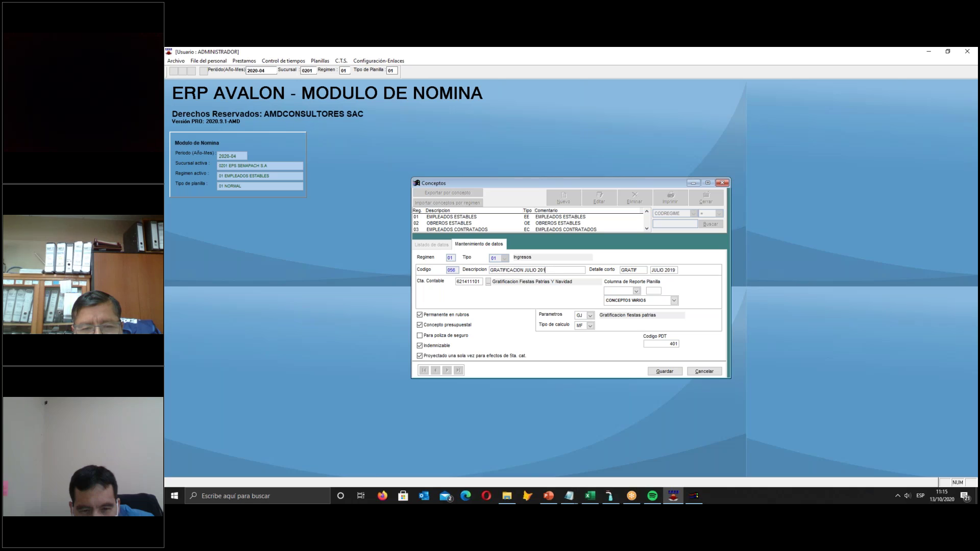
{"action": "left_click", "coordinate": [589, 316]}
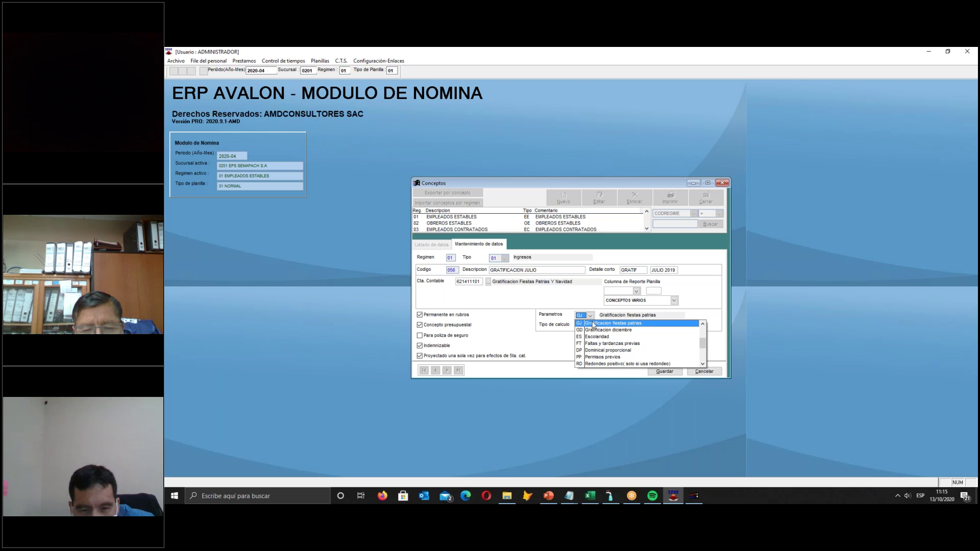
{"action": "left_click", "coordinate": [593, 324]}
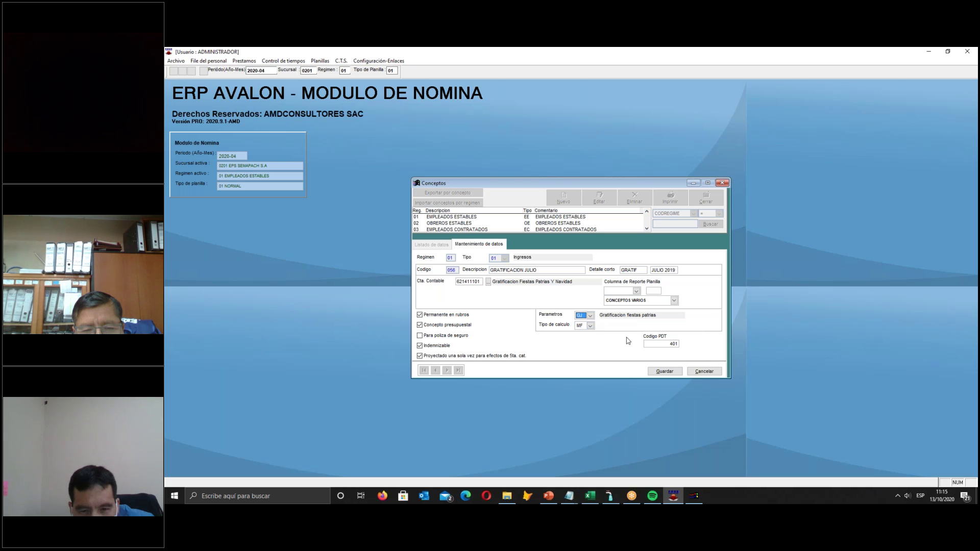
{"action": "left_click", "coordinate": [665, 373]}
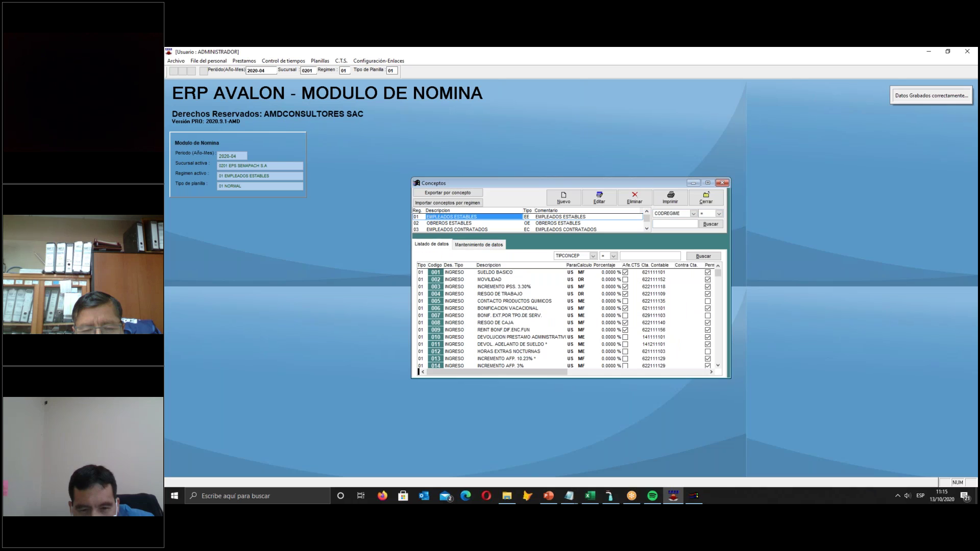
Go through the reloaded income concepts to select 057, GRATIFICACION DICIEMBRE 2019
{"action": "left_click", "coordinate": [509, 327]}
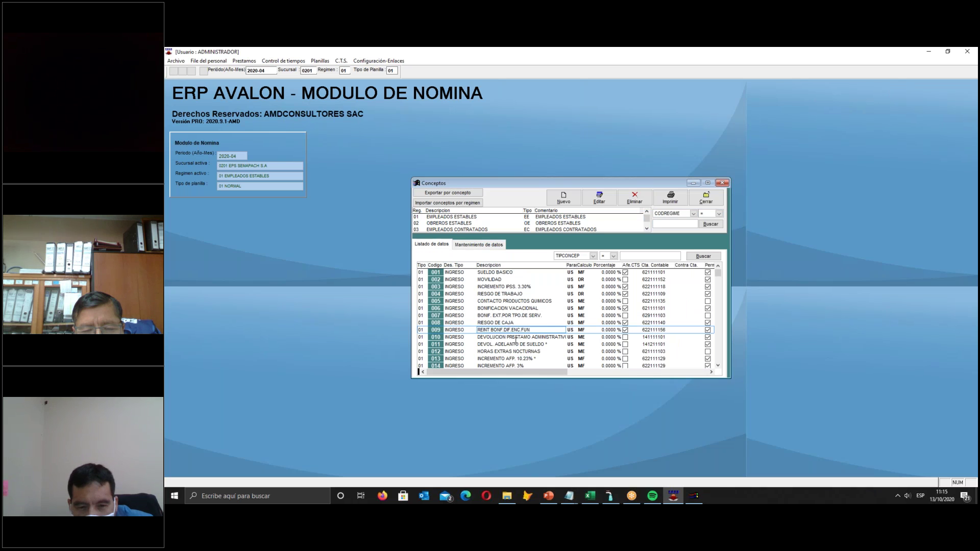
{"action": "scroll", "coordinate": [510, 328], "scroll_direction": "down", "scroll_amount": 7}
{"action": "scroll", "coordinate": [513, 330], "scroll_direction": "down", "scroll_amount": 4}
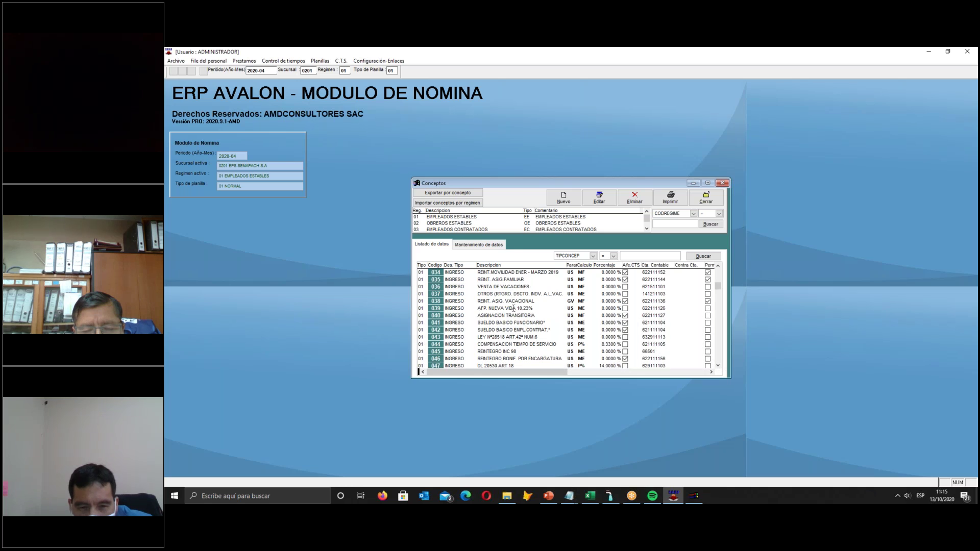
{"action": "left_click", "coordinate": [513, 309]}
{"action": "key", "text": "Down"}
{"action": "key", "text": "Down"}
{"action": "key", "text": "Down"}
{"action": "key", "text": "Down"}
{"action": "key", "text": "Down"}
{"action": "key", "text": "Down"}
{"action": "key", "text": "Down"}
{"action": "key", "text": "Down"}
{"action": "key", "text": "Down"}
{"action": "key", "text": "Down"}
{"action": "key", "text": "Down"}
{"action": "key", "text": "Down"}
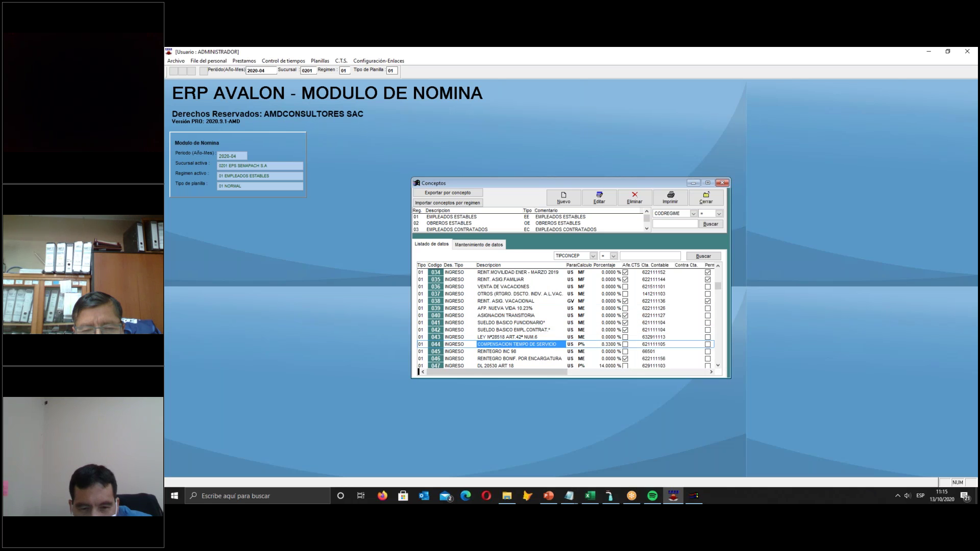
{"action": "key", "text": "Down"}
{"action": "key", "text": "Down"}
{"action": "key", "text": "Down"}
{"action": "key", "text": "Down"}
{"action": "key", "text": "Down"}
{"action": "key", "text": "Down"}
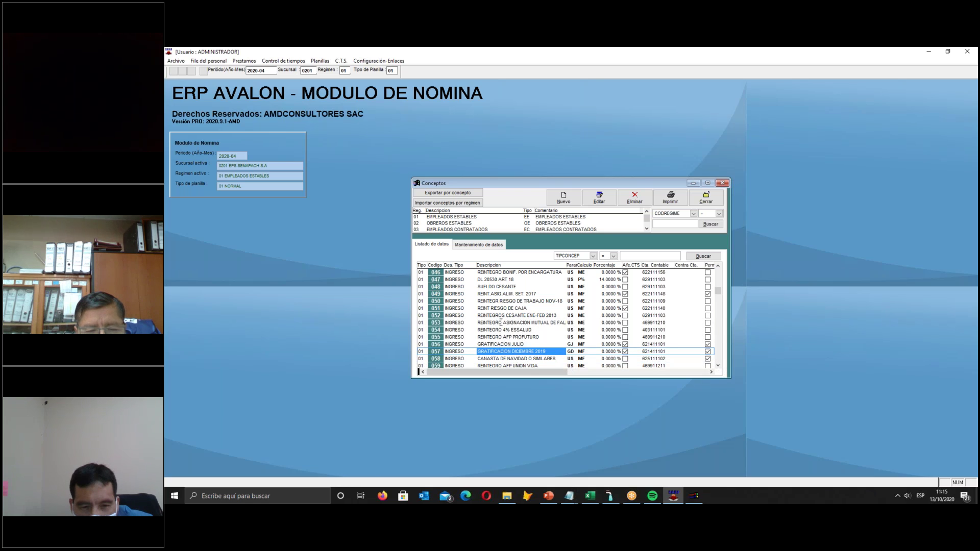
In the Notepad note, add "56 de julio" to the Julio line and "57 de diciembre" to the diciembre line, then put the note away
{"action": "left_click", "coordinate": [569, 495]}
{"action": "left_click", "coordinate": [586, 479]}
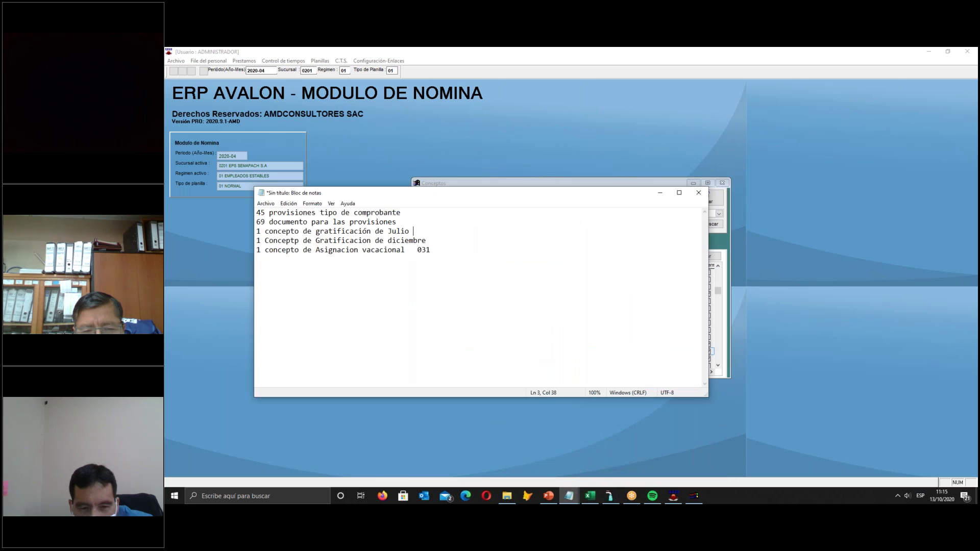
{"action": "type", "text": "56"}
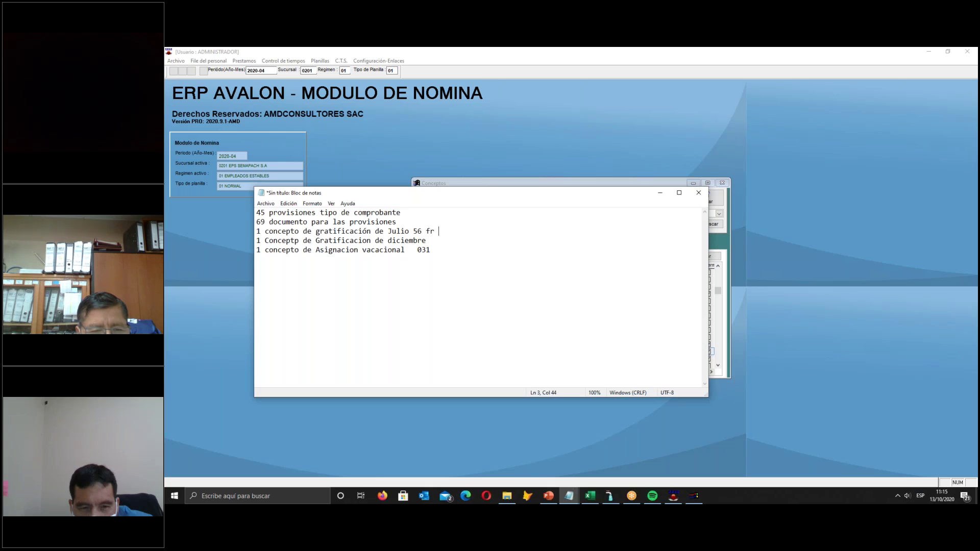
{"action": "type", "text": " f"}
{"action": "key", "text": "BackSpace"}
{"action": "type", "text": "de julio"}
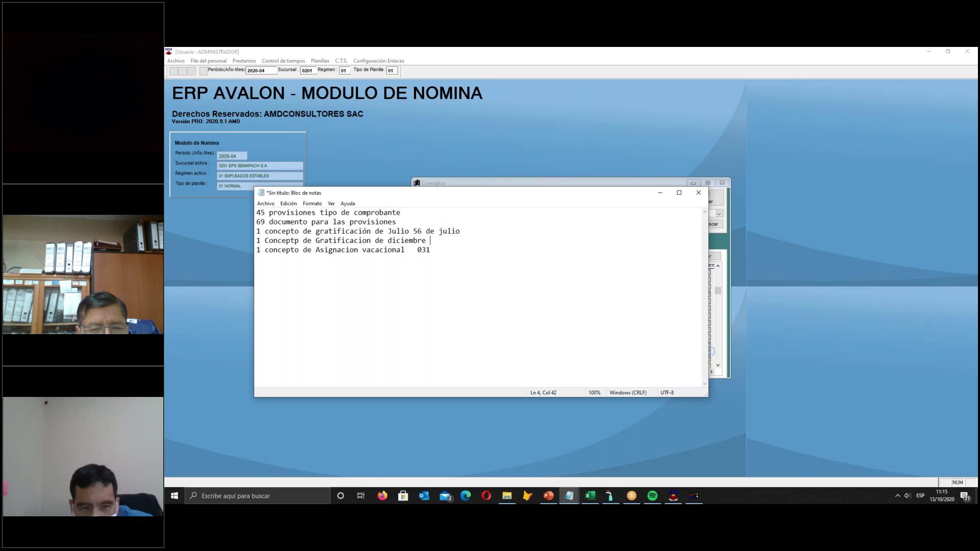
{"action": "type", "text": "57"}
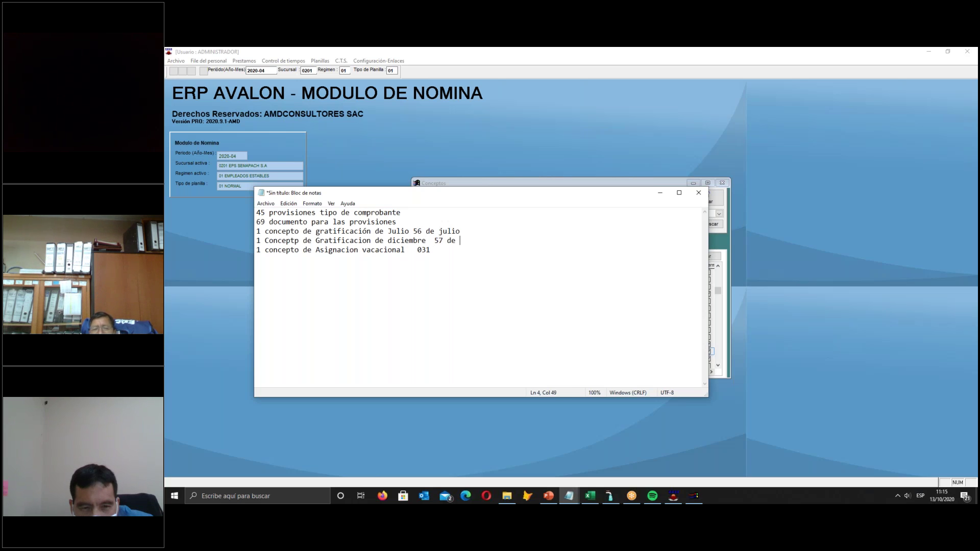
{"action": "type", "text": " de diciembre"}
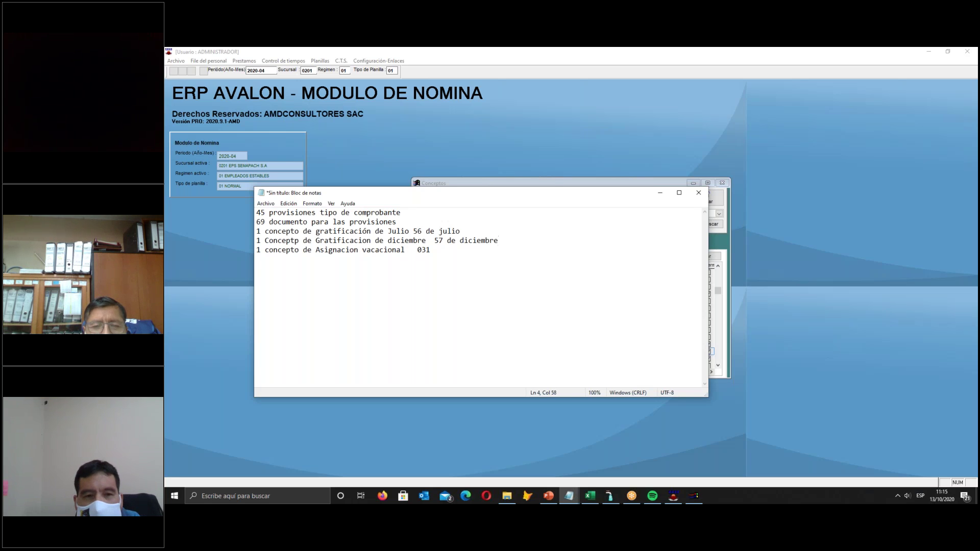
{"action": "left_click", "coordinate": [660, 193]}
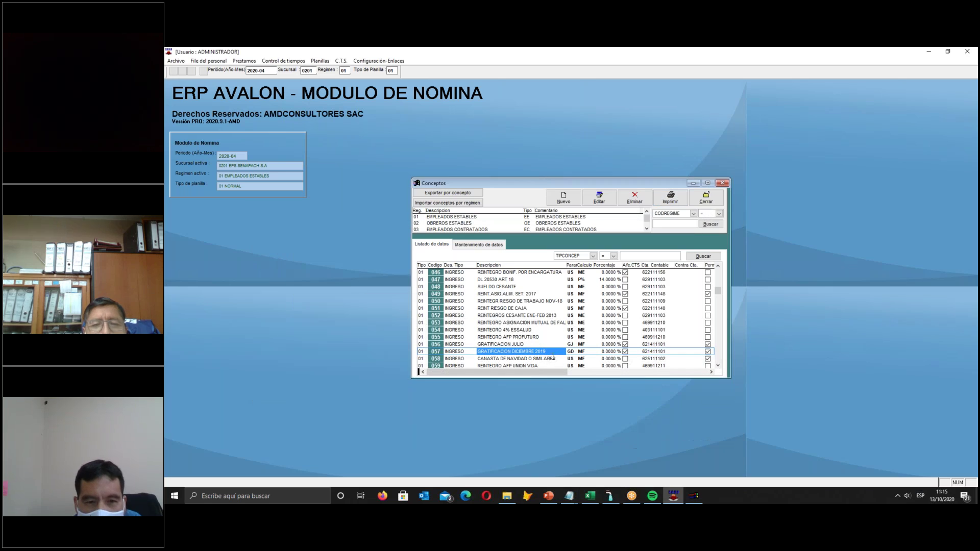
Open income concept 057 of Empleados Estables for editing and shorten its description to GRATIFICACION DICIEMBRE
{"action": "left_click", "coordinate": [571, 351]}
{"action": "double_click", "coordinate": [570, 351]}
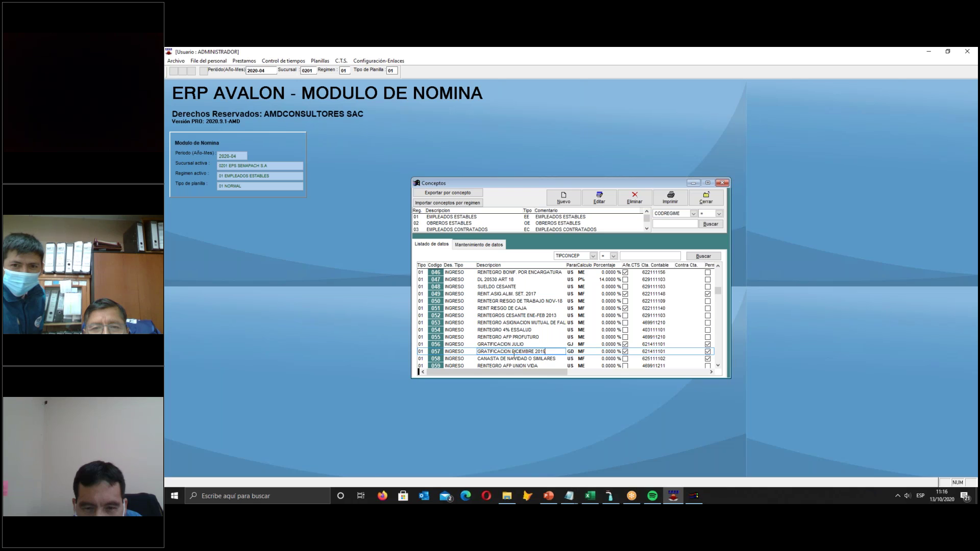
{"action": "left_click", "coordinate": [599, 197]}
{"action": "left_click", "coordinate": [569, 268]}
{"action": "key", "text": "BackSpace"}
{"action": "key", "text": "BackSpace"}
{"action": "key", "text": "BackSpace"}
{"action": "key", "text": "BackSpace"}
{"action": "key", "text": "BackSpace"}
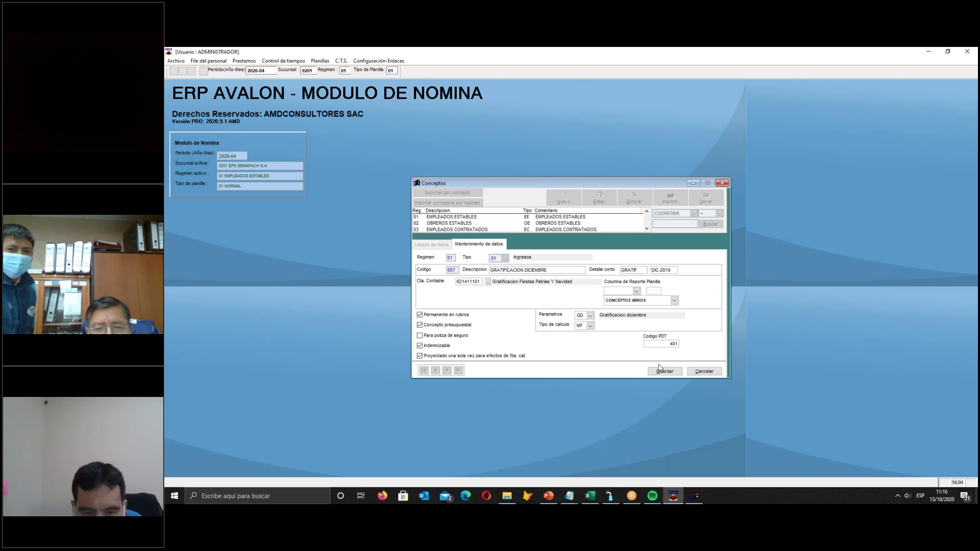
Choose parameter GD Gratificacion diciembre for concept 057, save the record, and close the concepts window
{"action": "left_click", "coordinate": [590, 317]}
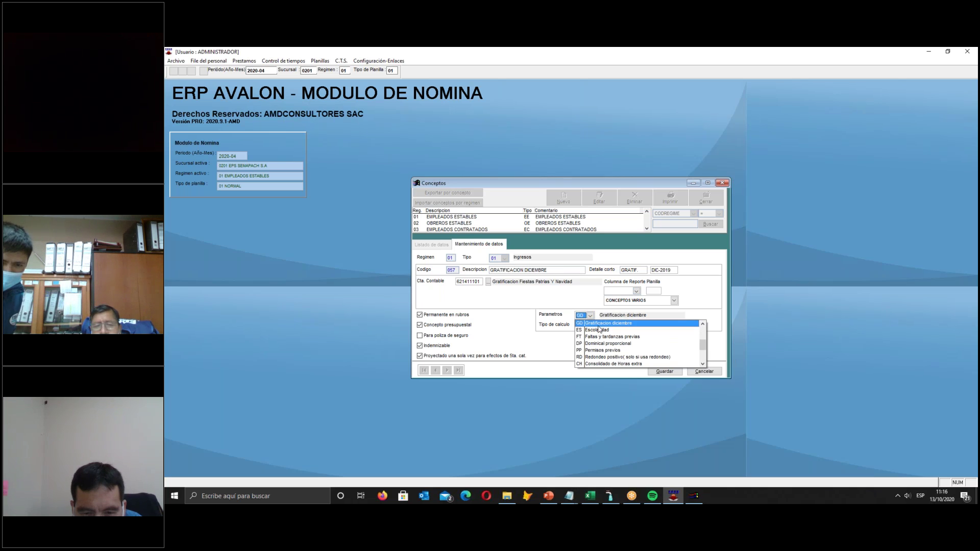
{"action": "left_click", "coordinate": [600, 327]}
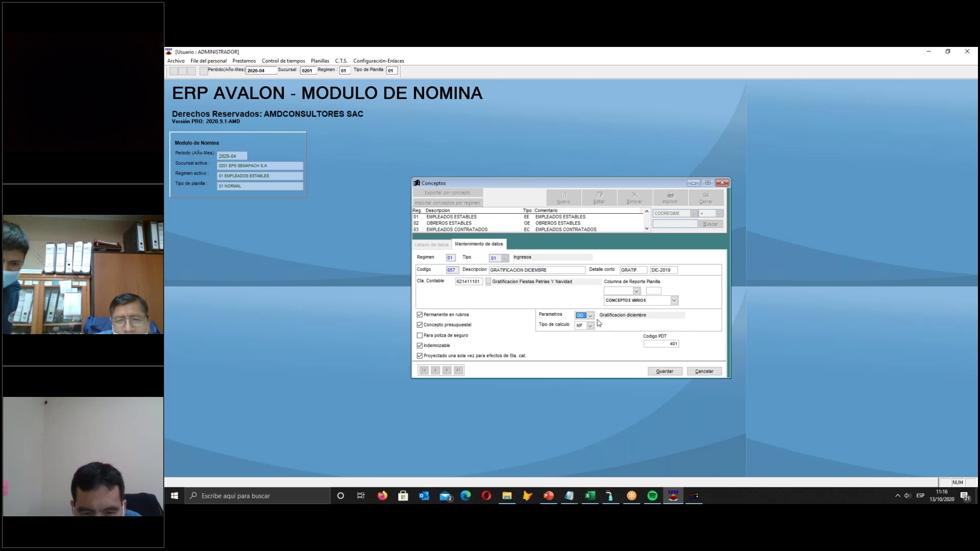
{"action": "left_click", "coordinate": [589, 317]}
{"action": "left_click", "coordinate": [590, 319]}
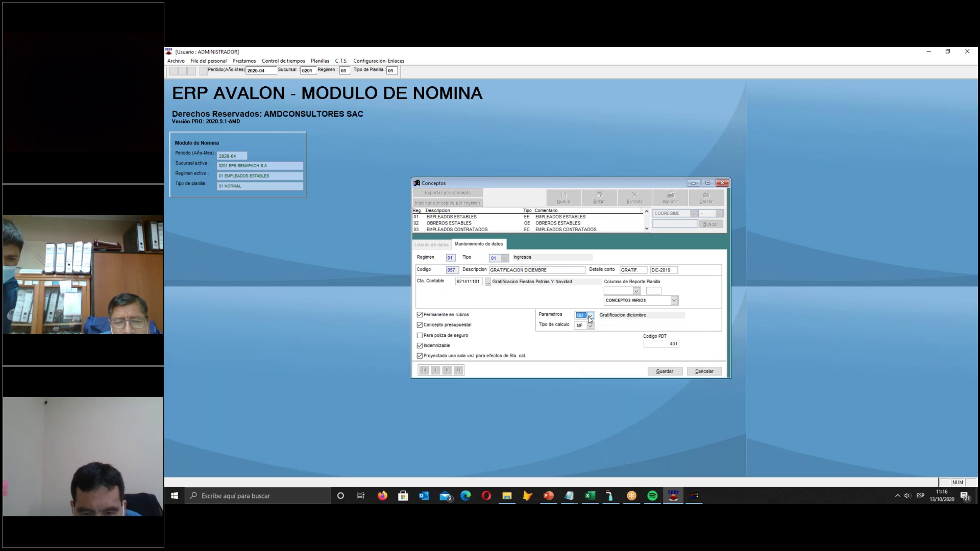
{"action": "left_click", "coordinate": [665, 371]}
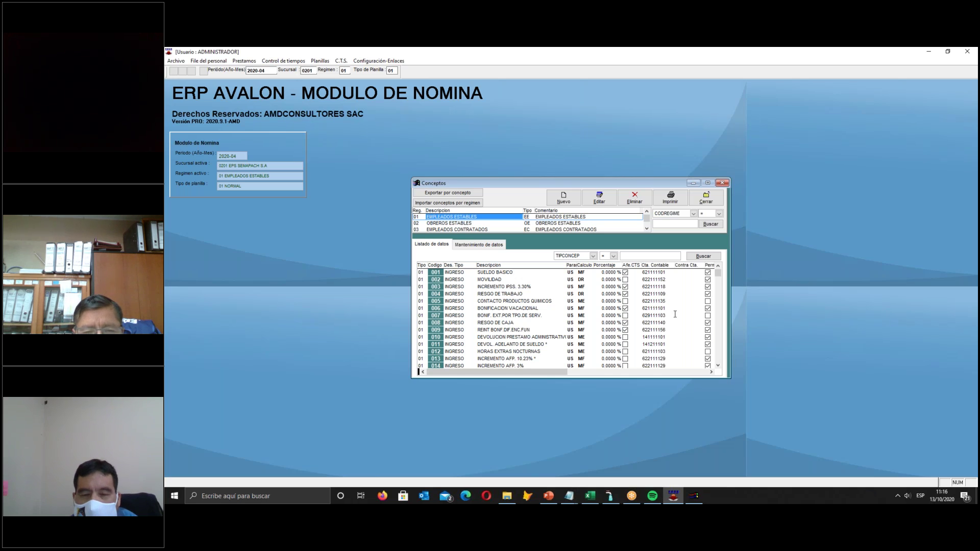
{"action": "left_click", "coordinate": [706, 198]}
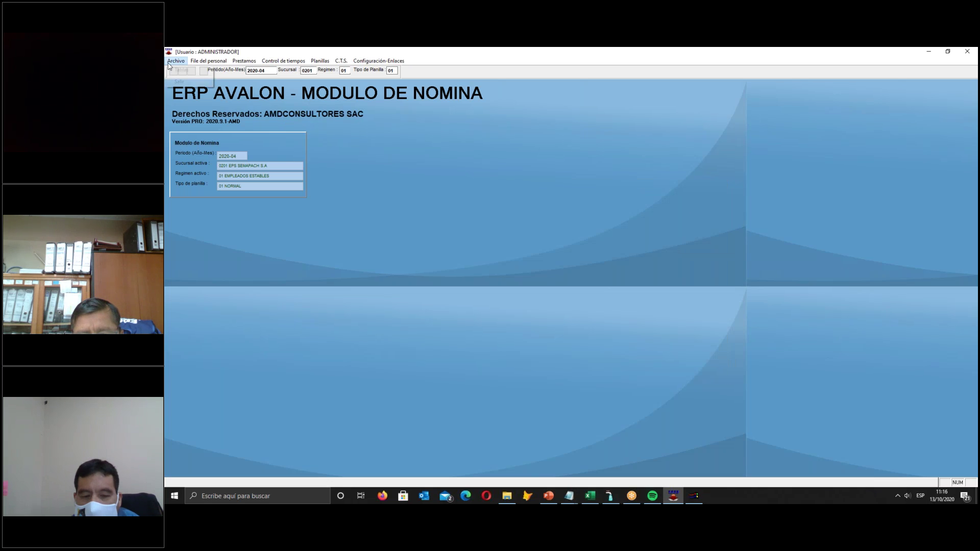
Check the accounting voucher type for Pgra. in the system parameters and close them without saving
{"action": "left_click", "coordinate": [176, 60]}
{"action": "mouse_move", "coordinate": [337, 65]}
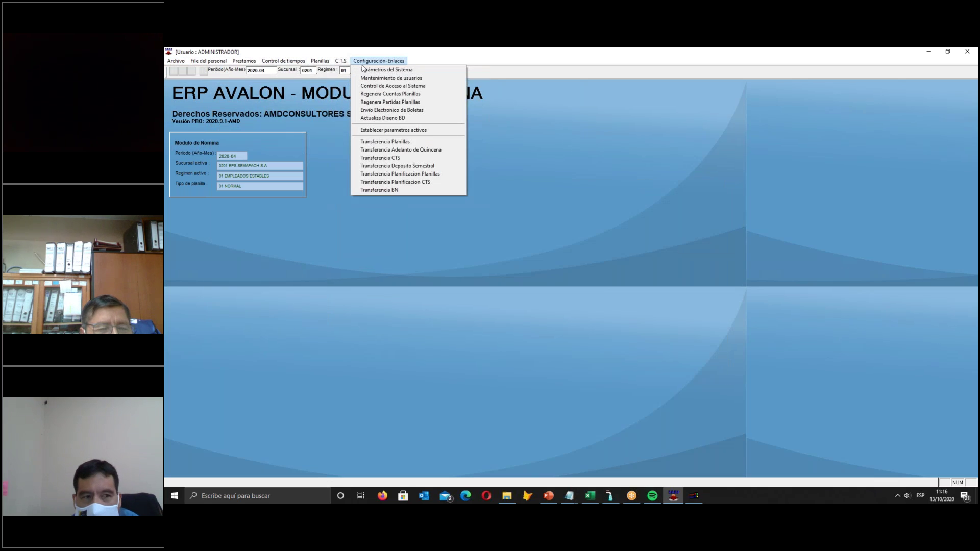
{"action": "left_click", "coordinate": [368, 70]}
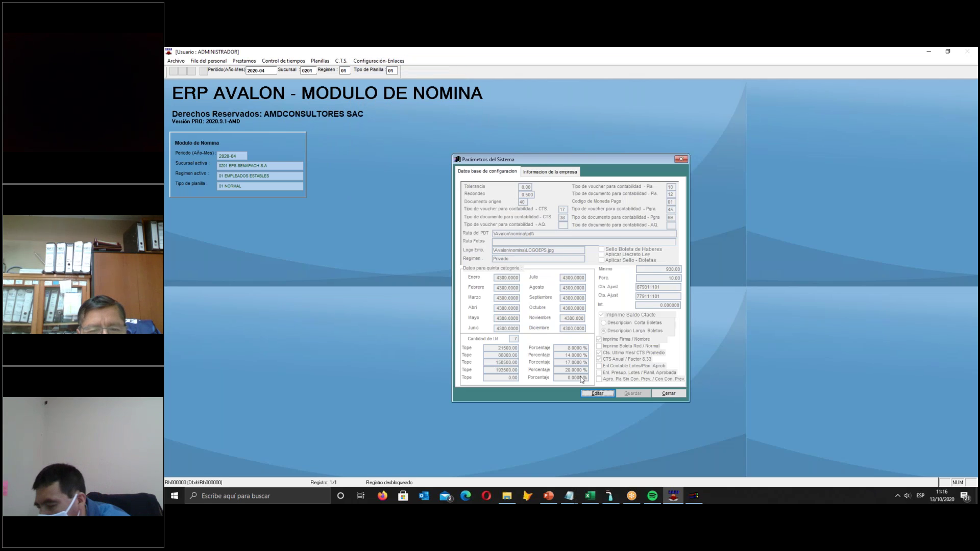
{"action": "left_click", "coordinate": [671, 210]}
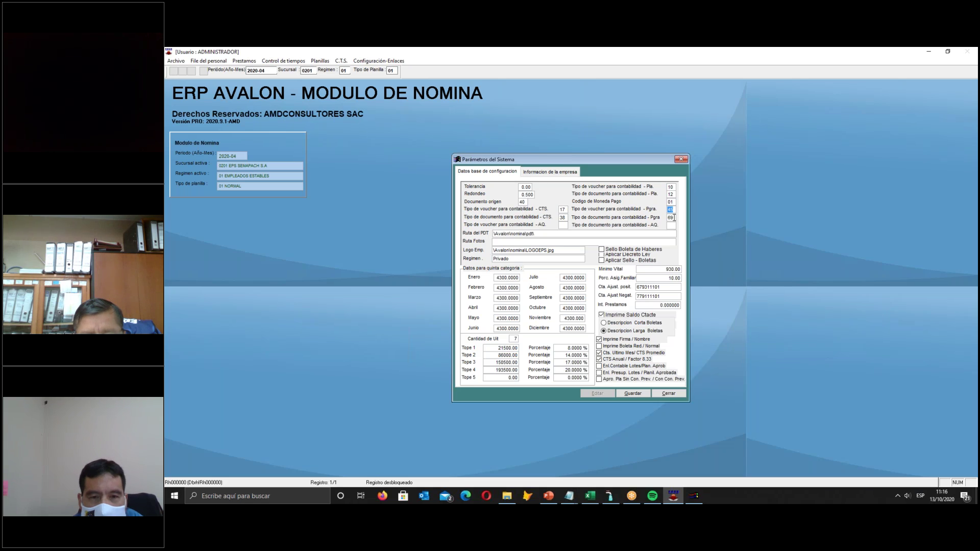
{"action": "left_click", "coordinate": [668, 393]}
Check the gratification and vacation provision accounts of regimen 01 EMPLEADOS ESTABLES, save the record, and close the regimens table
{"action": "left_click", "coordinate": [175, 61]}
{"action": "mouse_move", "coordinate": [189, 70]}
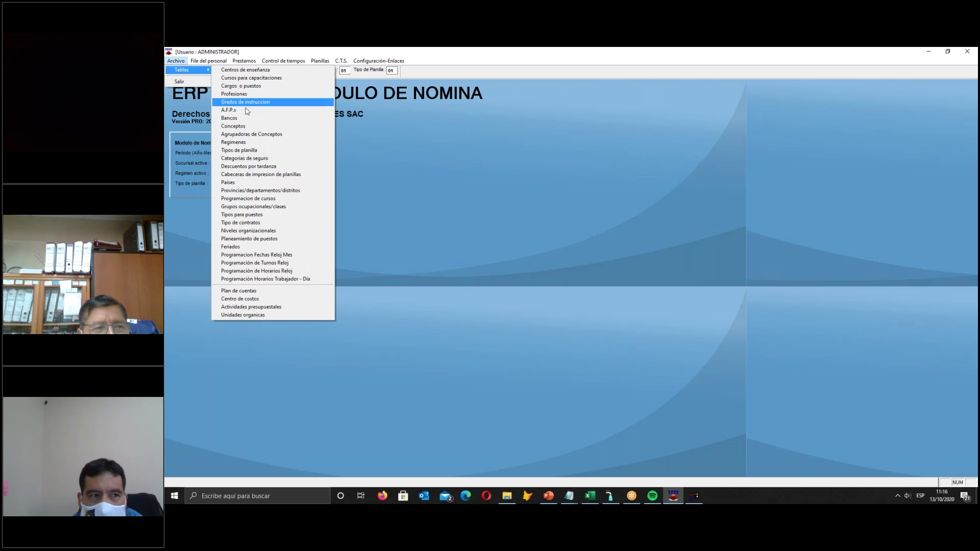
{"action": "left_click", "coordinate": [241, 142]}
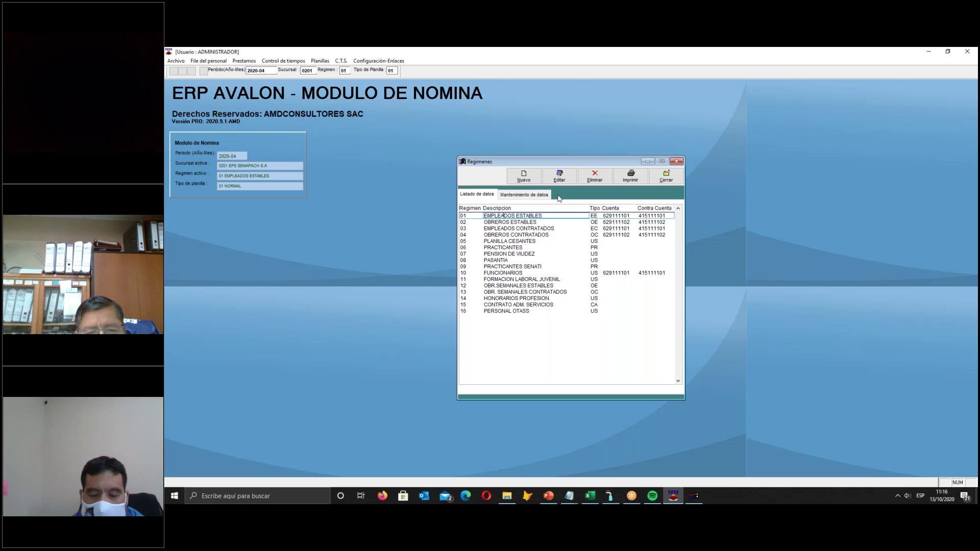
{"action": "left_click", "coordinate": [559, 176]}
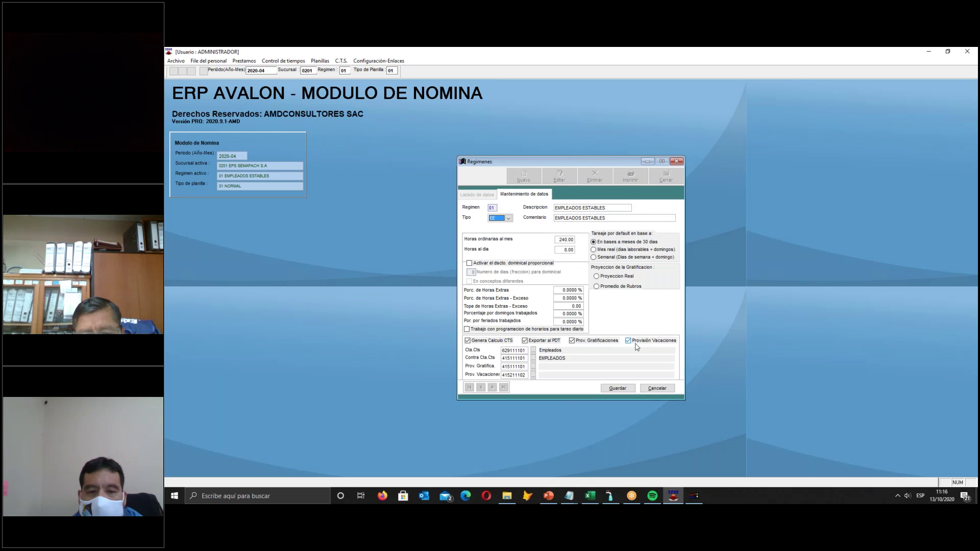
{"action": "left_click", "coordinate": [525, 366]}
{"action": "left_click", "coordinate": [519, 374]}
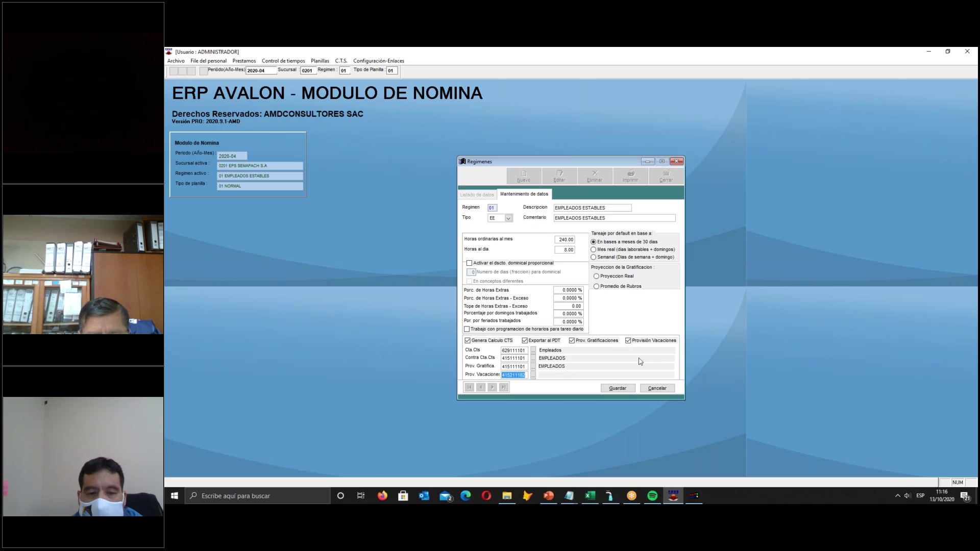
{"action": "key", "text": "Tab"}
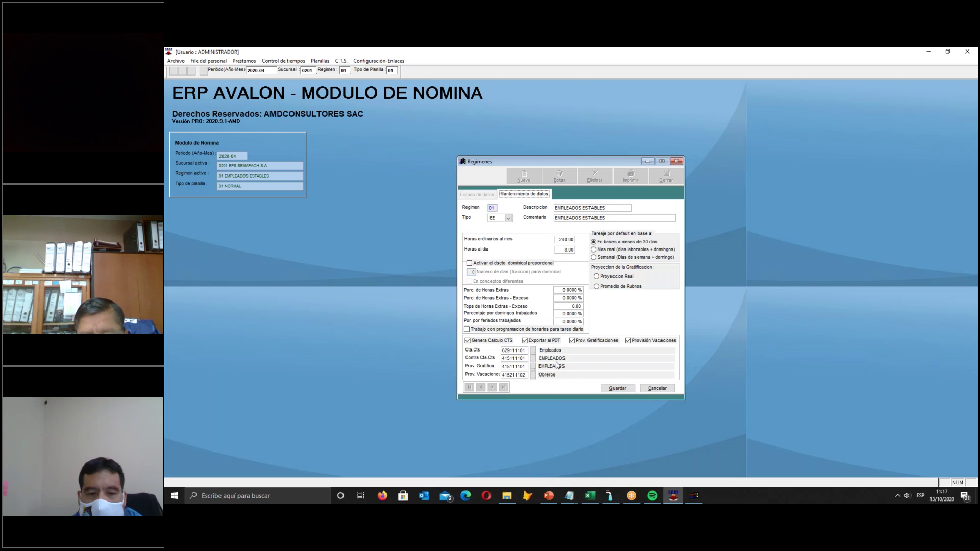
{"action": "left_click", "coordinate": [618, 389]}
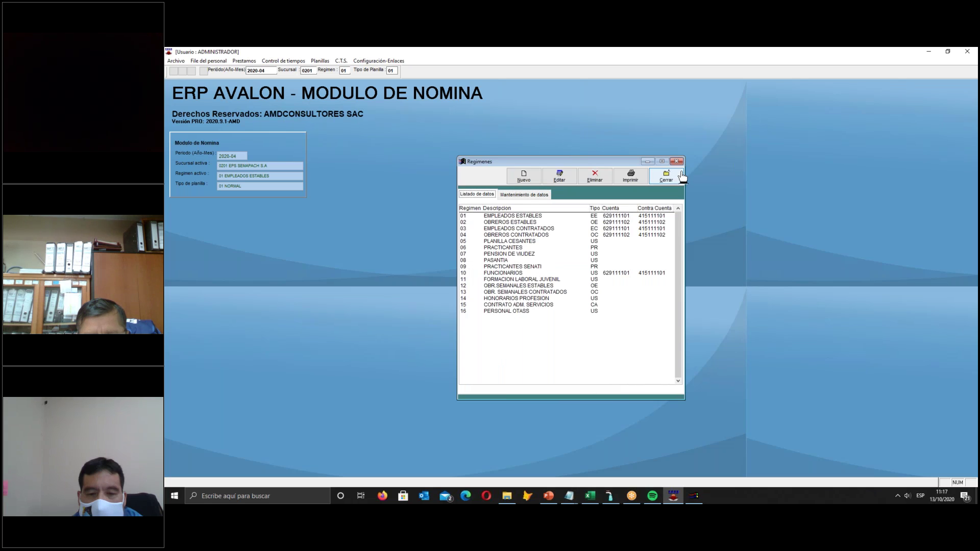
{"action": "left_click", "coordinate": [658, 178]}
Review the type codes of the NORMAL, GRATIFICACIONES and VACACIONES payroll types for Empleados Estables, and close the table
{"action": "left_click", "coordinate": [175, 61]}
{"action": "mouse_move", "coordinate": [183, 70]}
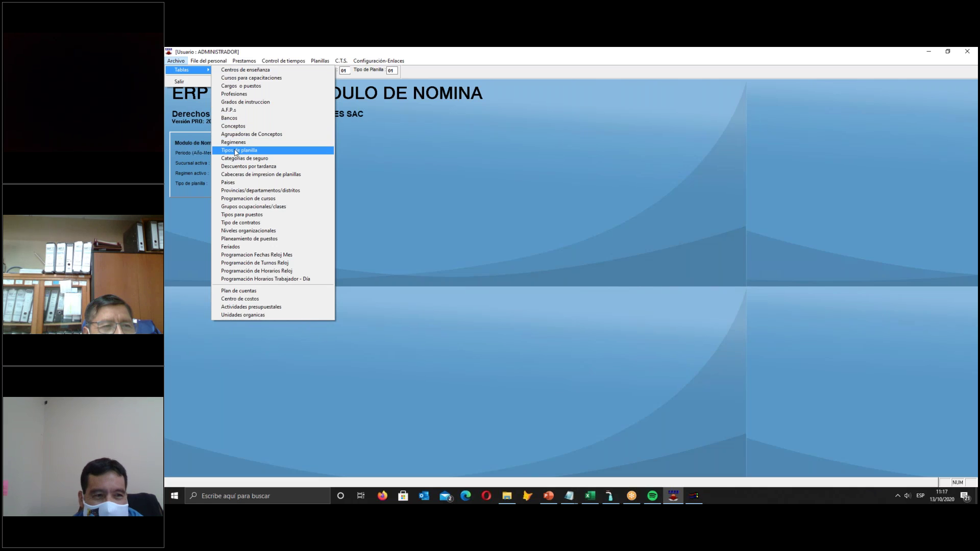
{"action": "left_click", "coordinate": [236, 150]}
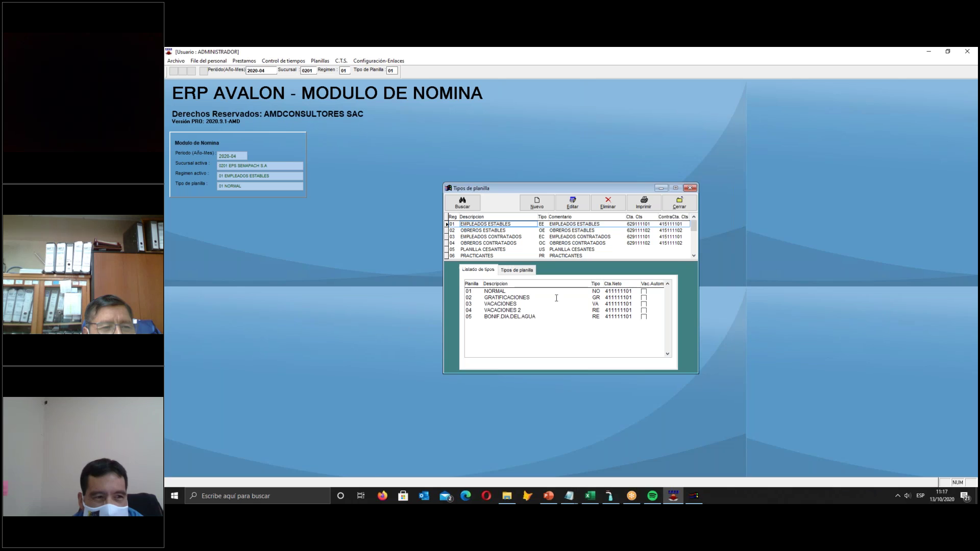
{"action": "left_click", "coordinate": [592, 292]}
{"action": "left_click", "coordinate": [600, 297]}
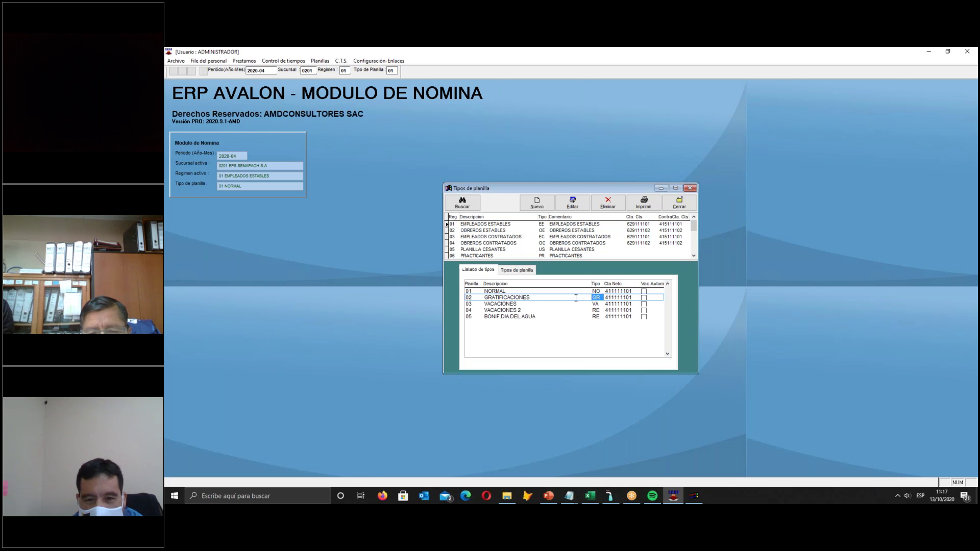
{"action": "left_click", "coordinate": [596, 303]}
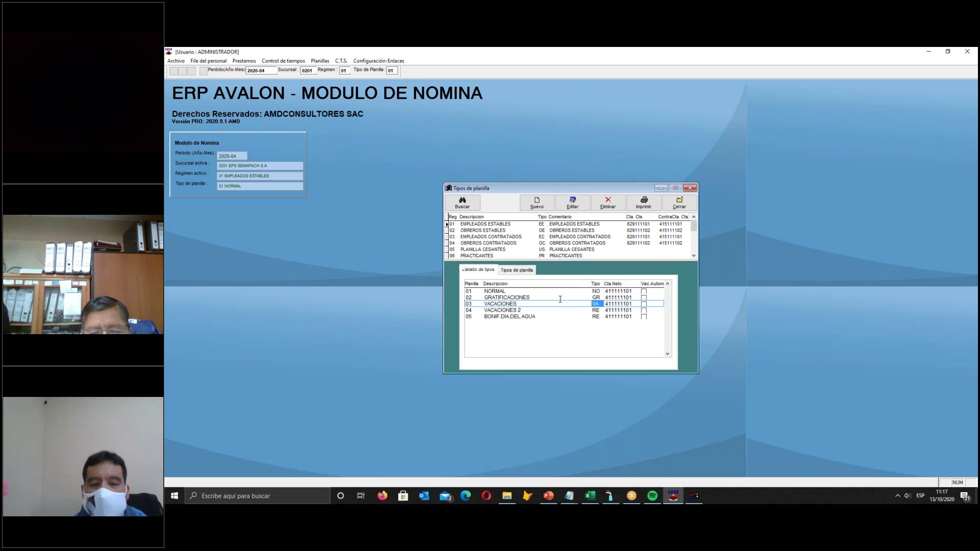
{"action": "left_click", "coordinate": [680, 202]}
Open Empleados Estables income concept 031, ASIGNACION VACACIONAL, to check its parameter and calculation type, and leave it without saving
{"action": "left_click", "coordinate": [175, 61]}
{"action": "mouse_move", "coordinate": [182, 70]}
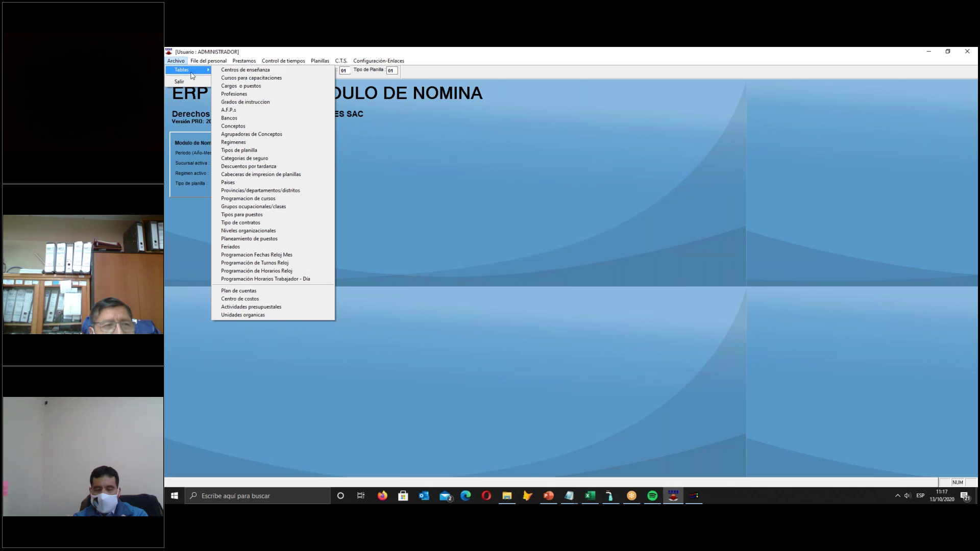
{"action": "left_click", "coordinate": [238, 126]}
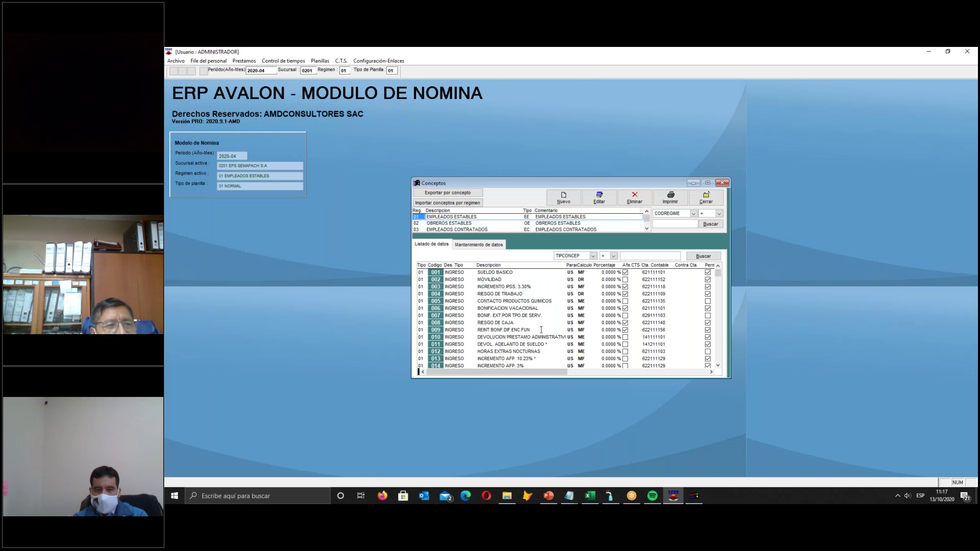
{"action": "left_click", "coordinate": [468, 219]}
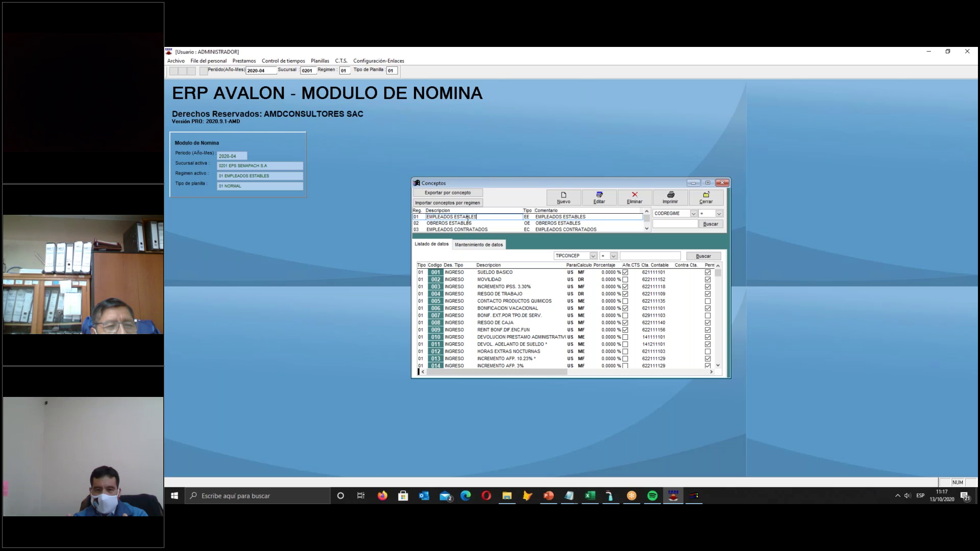
{"action": "left_click", "coordinate": [509, 337]}
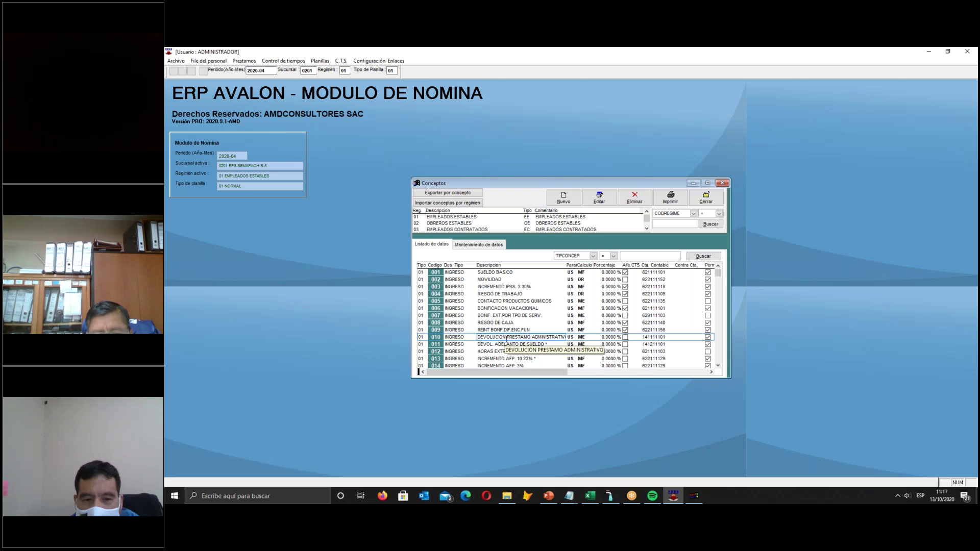
{"action": "scroll", "coordinate": [483, 347], "scroll_direction": "down", "scroll_amount": 6}
{"action": "left_click", "coordinate": [468, 359]}
{"action": "left_click", "coordinate": [565, 358]}
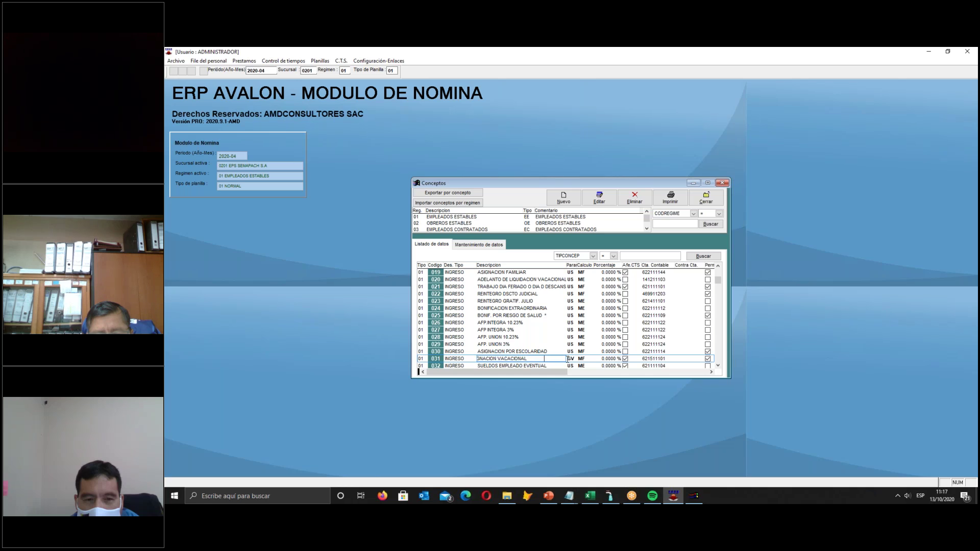
{"action": "left_click", "coordinate": [599, 198]}
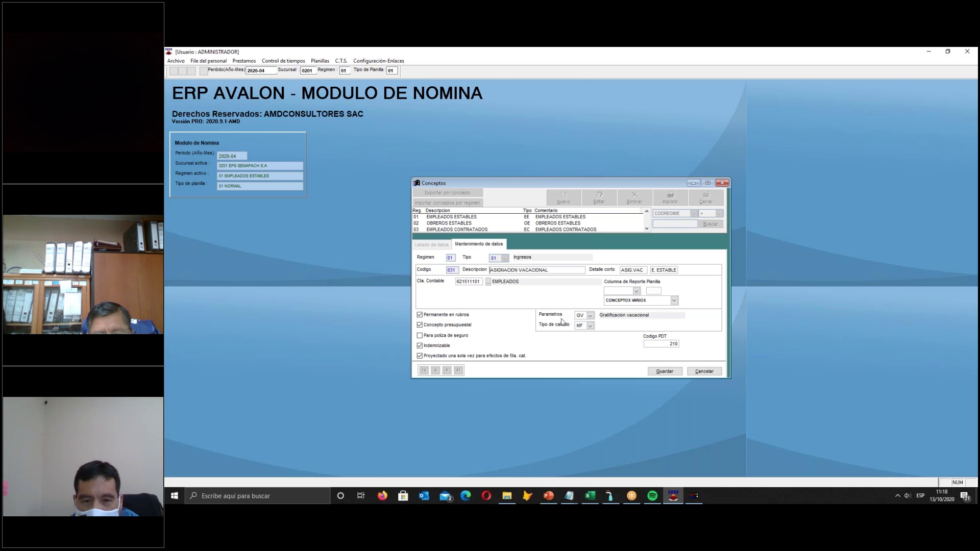
{"action": "left_click", "coordinate": [699, 374]}
Open income concept 056, GRATIFICACION JULIO, to check its parameter and calculation type, and leave it without saving
{"action": "scroll", "coordinate": [585, 351], "scroll_direction": "down", "scroll_amount": 11}
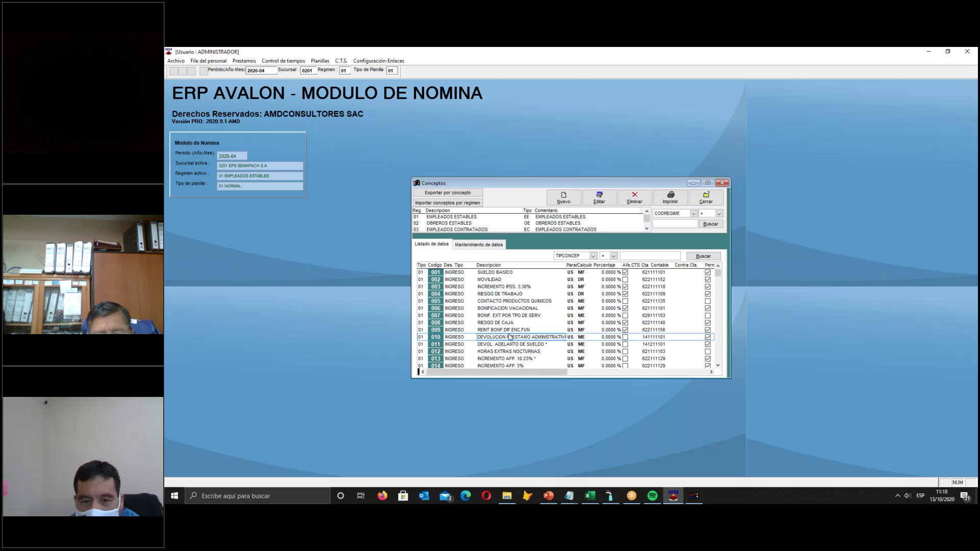
{"action": "scroll", "coordinate": [491, 341], "scroll_direction": "down", "scroll_amount": 5}
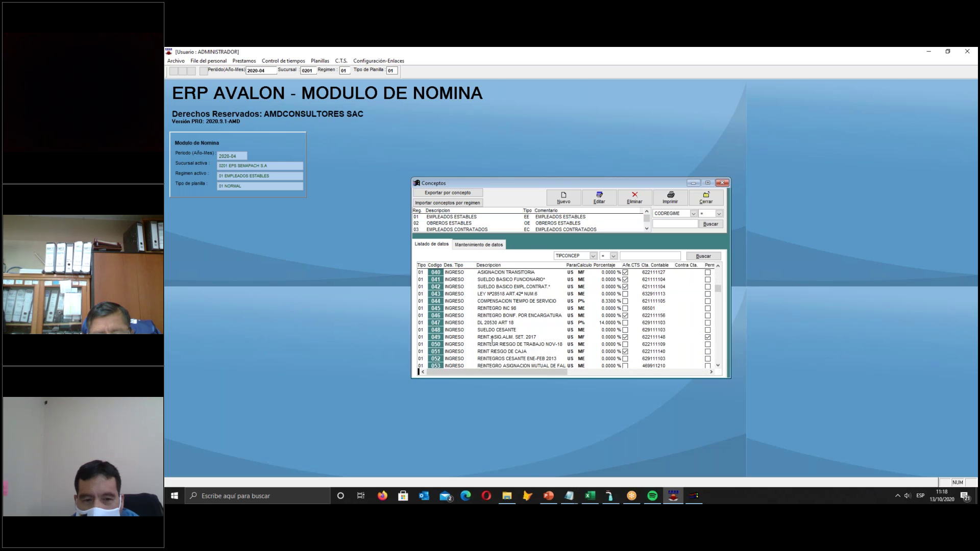
{"action": "left_click", "coordinate": [445, 324]}
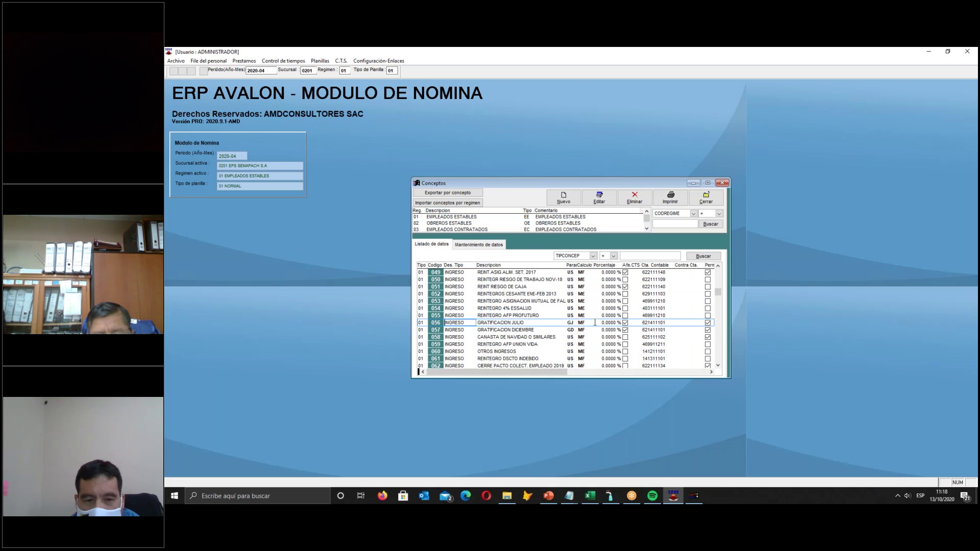
{"action": "left_click", "coordinate": [595, 204]}
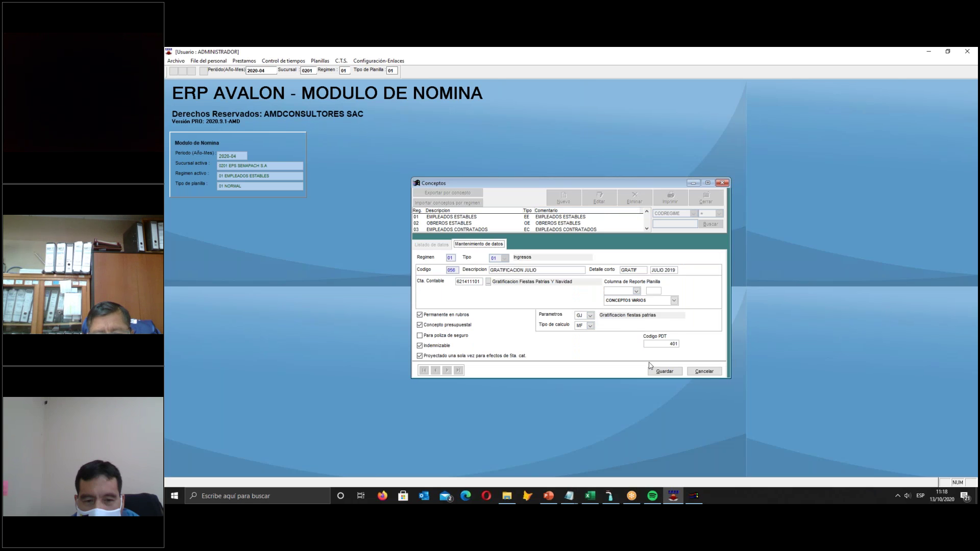
{"action": "left_click", "coordinate": [704, 371]}
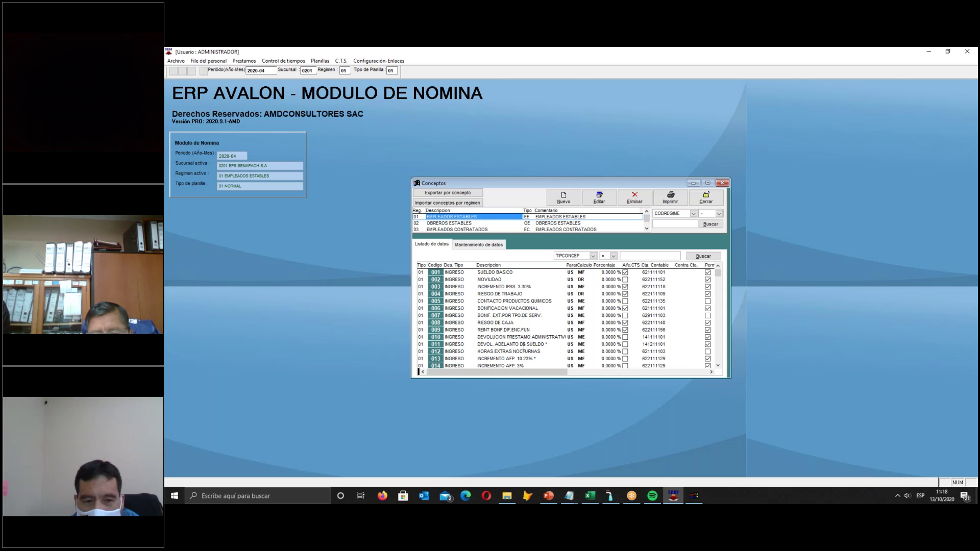
Open income concept 057, GRATIFICACION DICIEMBRE, to check its parameter and calculation type
{"action": "left_click", "coordinate": [506, 344]}
{"action": "scroll", "coordinate": [503, 347], "scroll_direction": "down", "scroll_amount": 13}
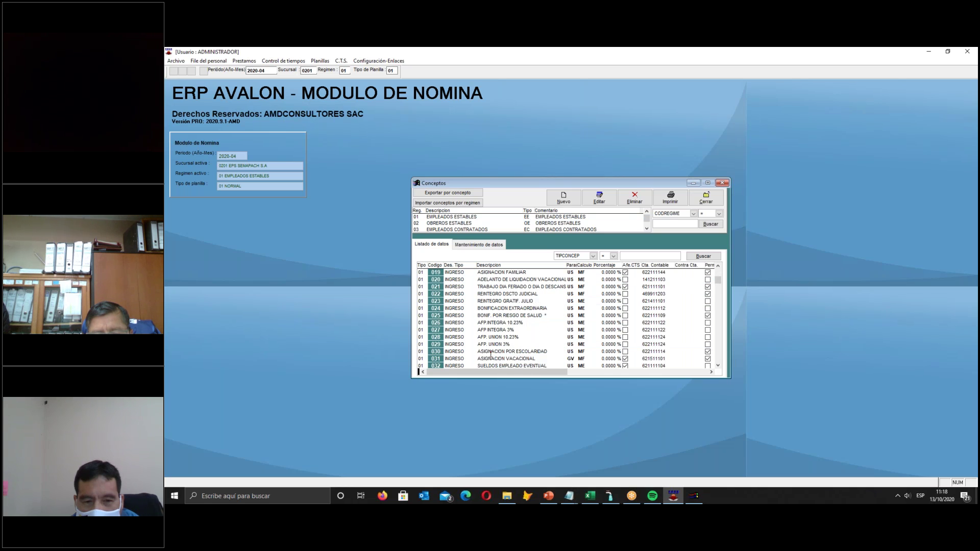
{"action": "scroll", "coordinate": [490, 351], "scroll_direction": "down", "scroll_amount": 2}
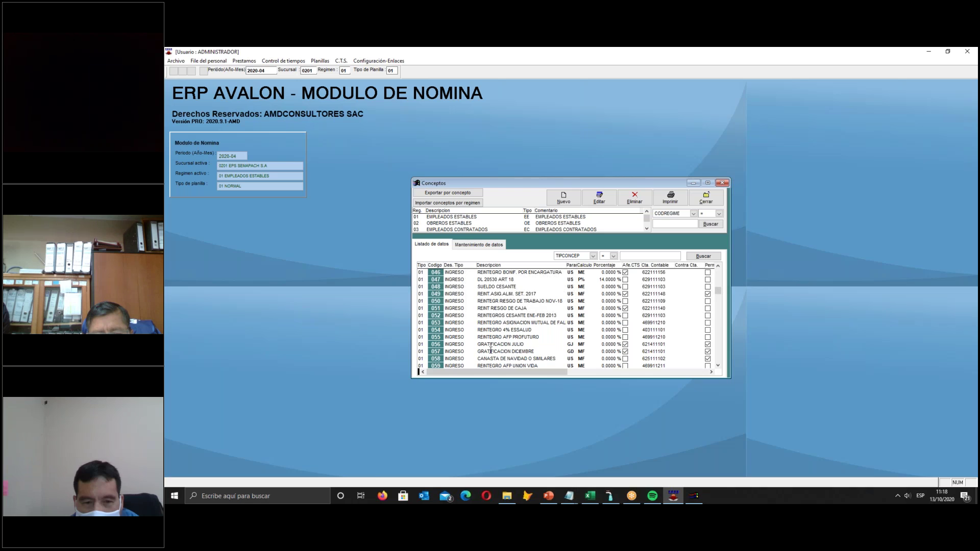
{"action": "left_click", "coordinate": [488, 352]}
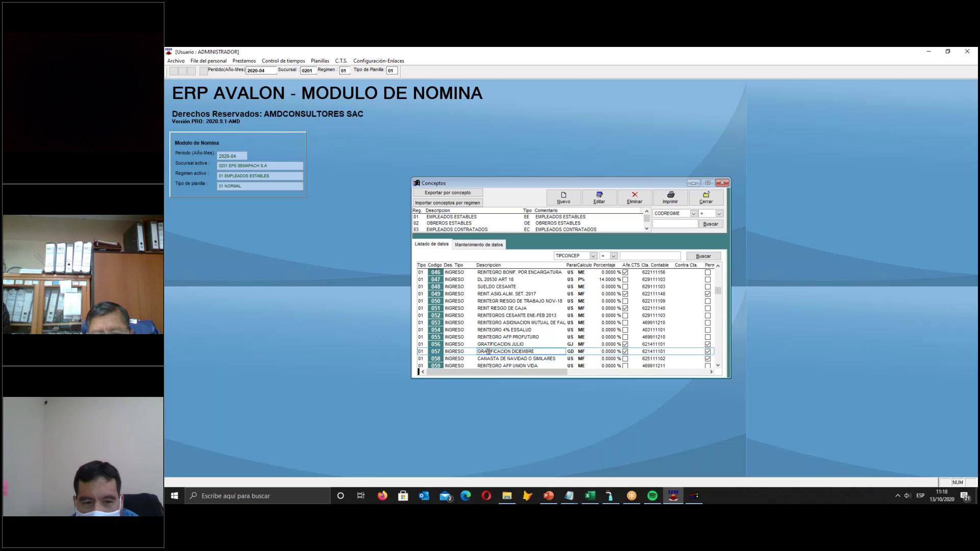
{"action": "left_click", "coordinate": [599, 200]}
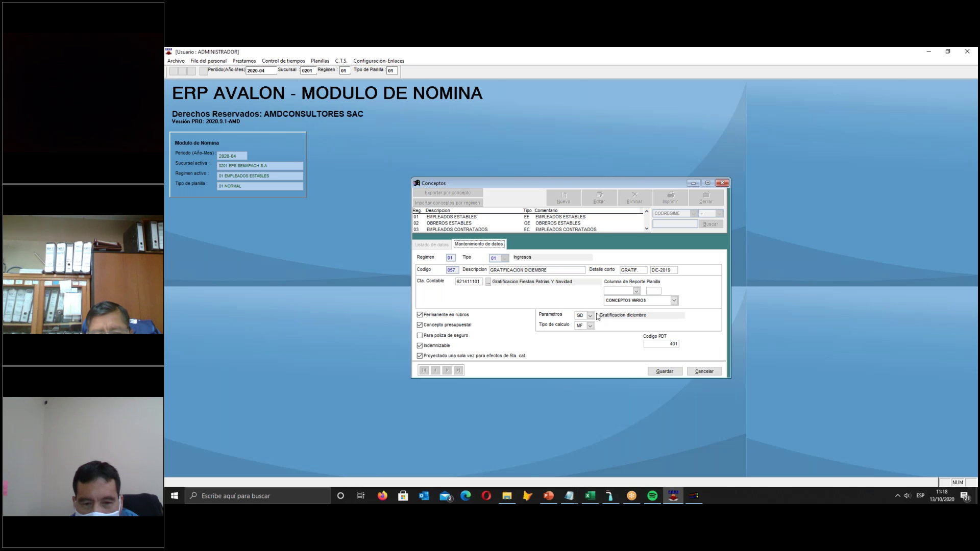
Leave concept 057 without saving, close the Conceptos table, and set the active payroll period to 2020-01
{"action": "left_click", "coordinate": [702, 372]}
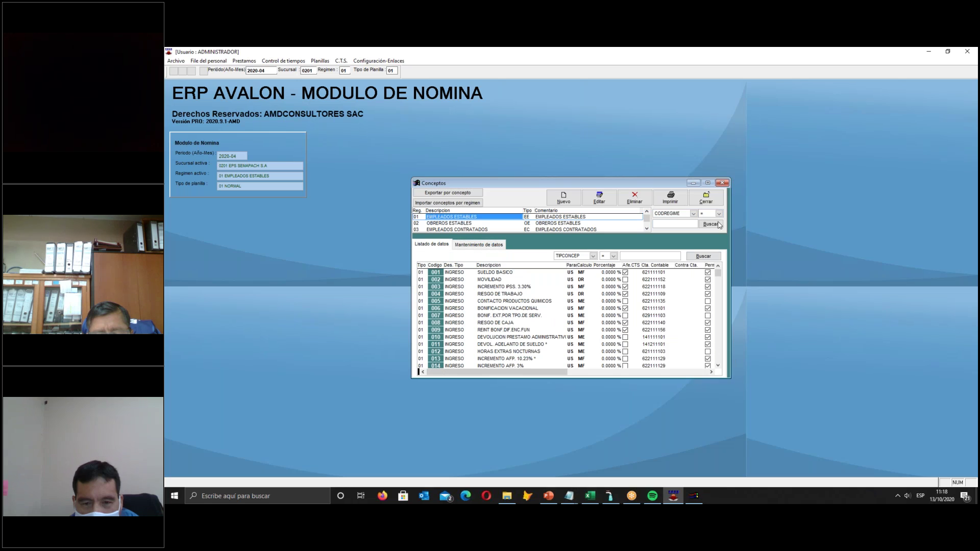
{"action": "left_click", "coordinate": [706, 199]}
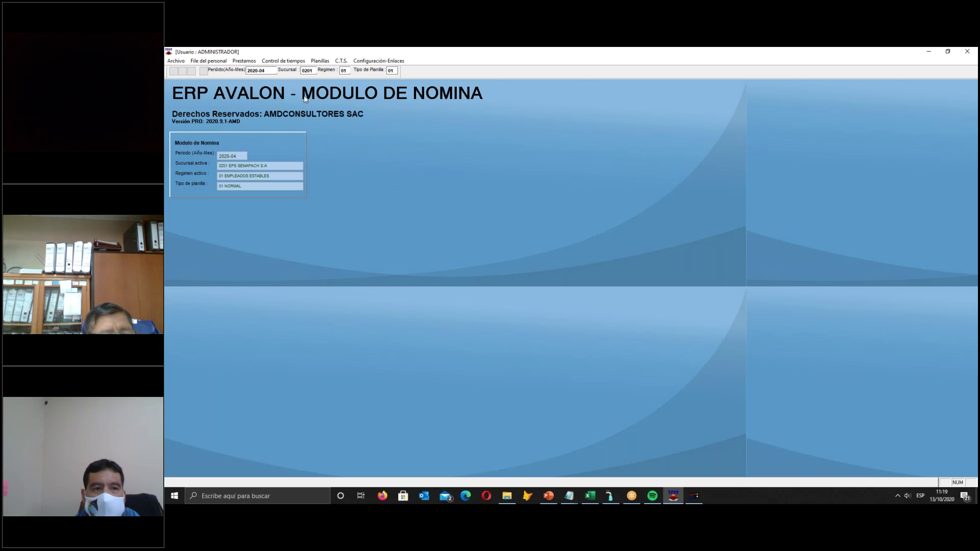
{"action": "left_click", "coordinate": [377, 61]}
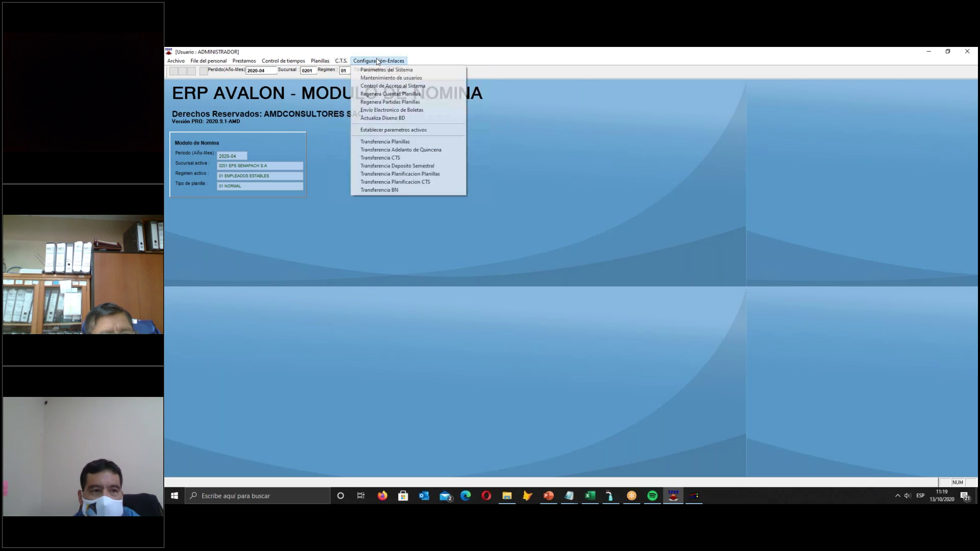
{"action": "left_click", "coordinate": [383, 134]}
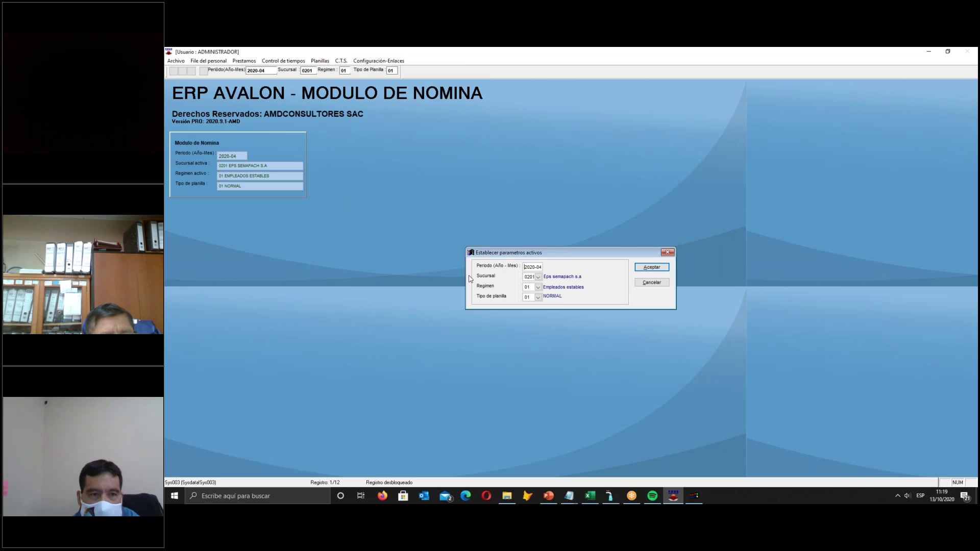
{"action": "key", "text": "BackSpace"}
{"action": "type", "text": "1"}
{"action": "key", "text": "Tab"}
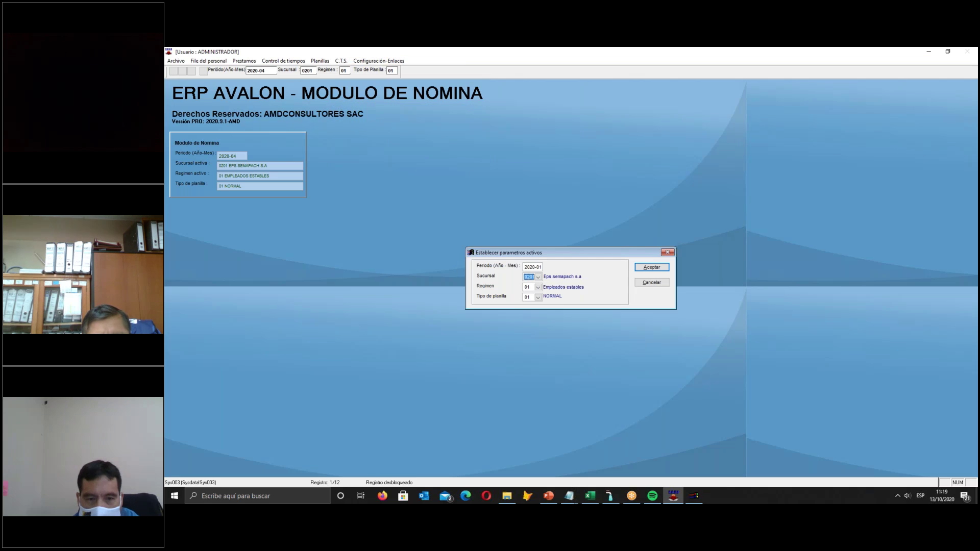
{"action": "left_click", "coordinate": [646, 270]}
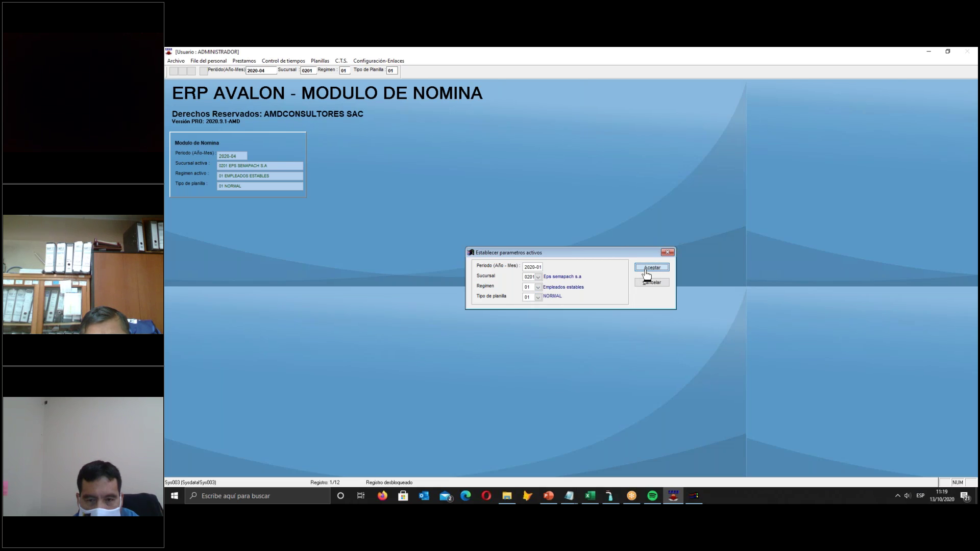
Open the concept affectations for regimen 01 Empleados Estables and payroll type 01 NORMAL, with income affecting income
{"action": "left_click", "coordinate": [320, 61]}
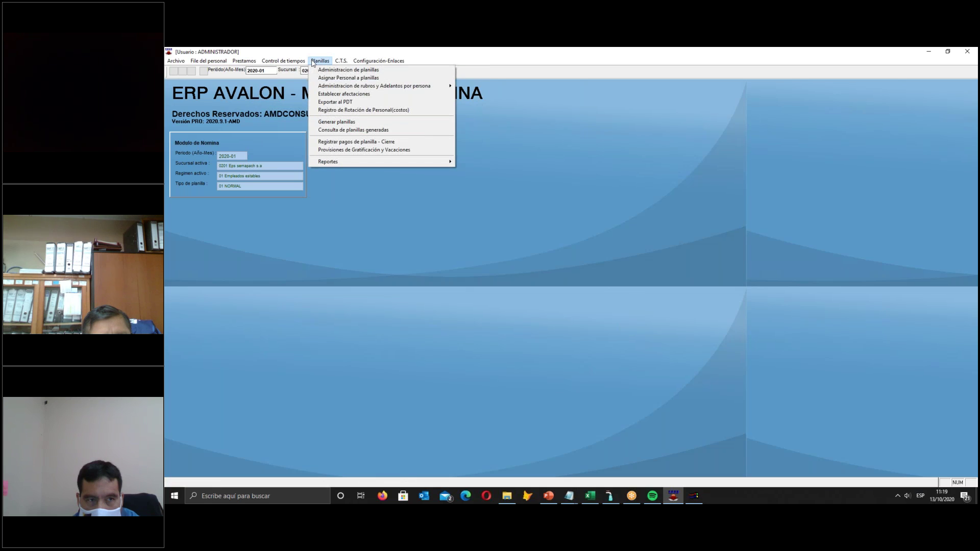
{"action": "left_click", "coordinate": [330, 95]}
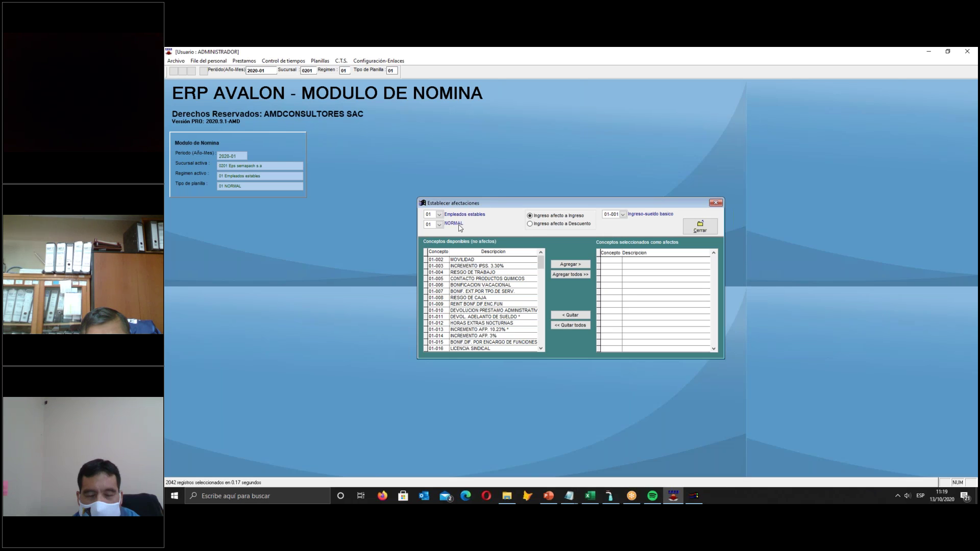
{"action": "left_click", "coordinate": [439, 214]}
{"action": "left_click", "coordinate": [449, 223]}
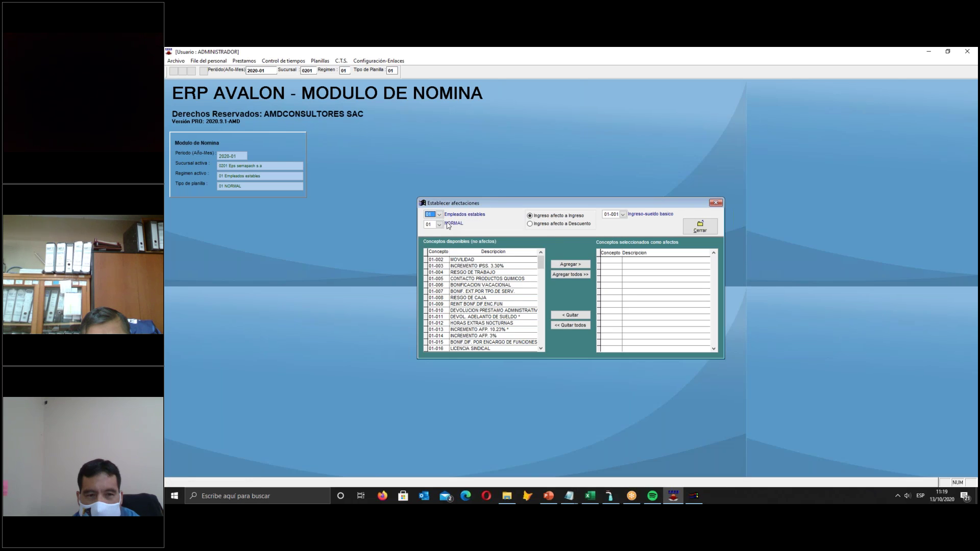
{"action": "left_click", "coordinate": [440, 224]}
{"action": "left_click", "coordinate": [445, 234]}
{"action": "left_click", "coordinate": [553, 218]}
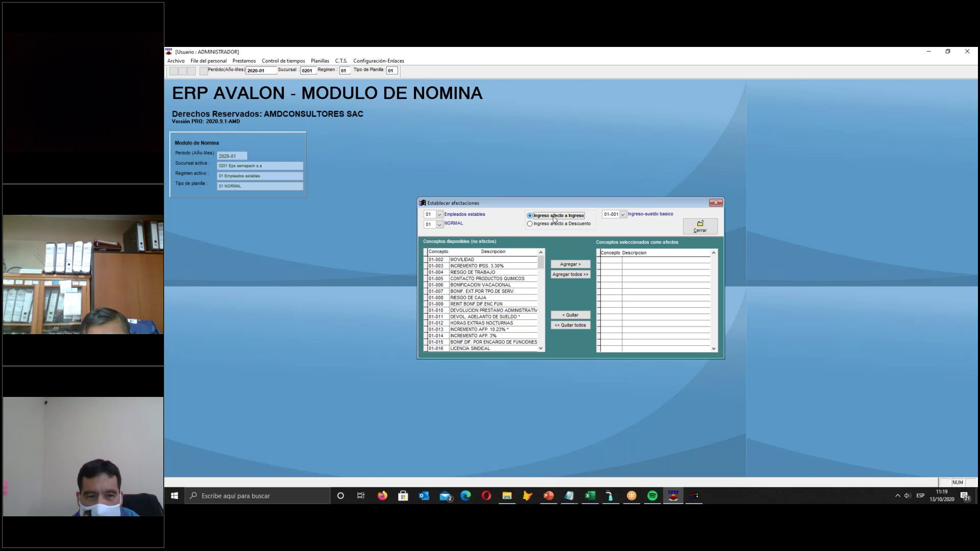
Choose income concept 01-031, asignacion vacacional, as the concept whose affectations are configured
{"action": "left_click", "coordinate": [622, 215]}
{"action": "left_click", "coordinate": [741, 264]}
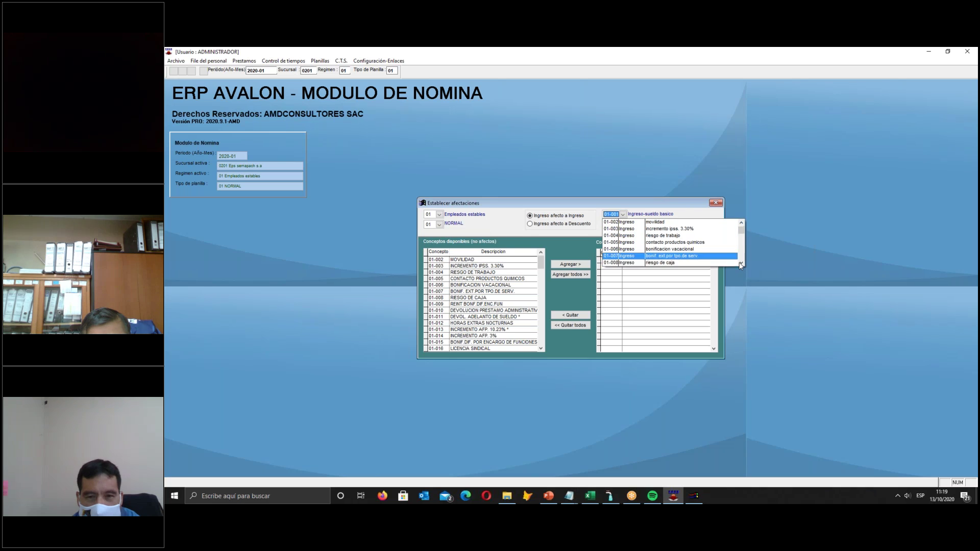
{"action": "left_click", "coordinate": [740, 263]}
{"action": "left_click", "coordinate": [740, 263]}
{"action": "left_click", "coordinate": [740, 263]}
{"action": "left_click", "coordinate": [741, 263]}
{"action": "left_click", "coordinate": [741, 264]}
{"action": "left_click", "coordinate": [740, 264]}
{"action": "left_click", "coordinate": [740, 264]}
{"action": "left_click", "coordinate": [740, 264]}
{"action": "left_click", "coordinate": [741, 264]}
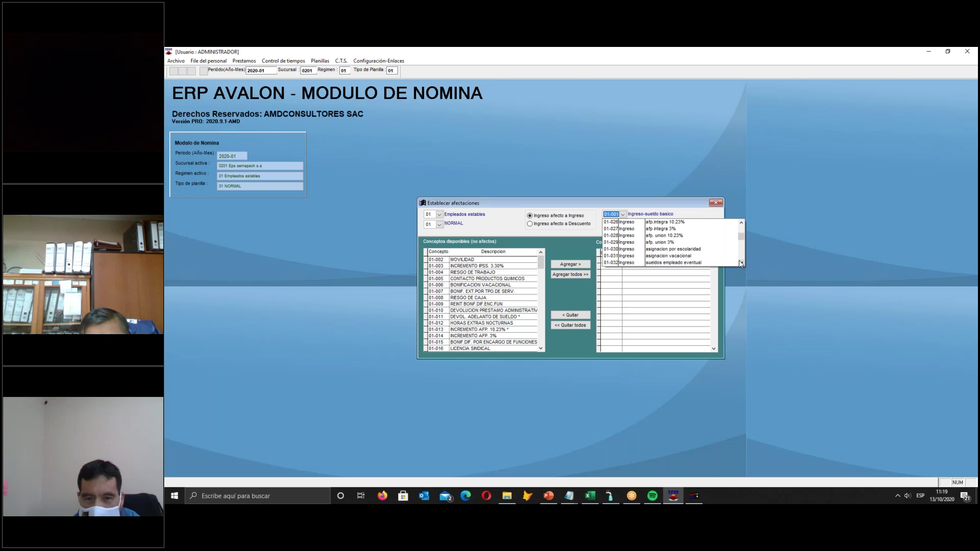
{"action": "left_click", "coordinate": [666, 255]}
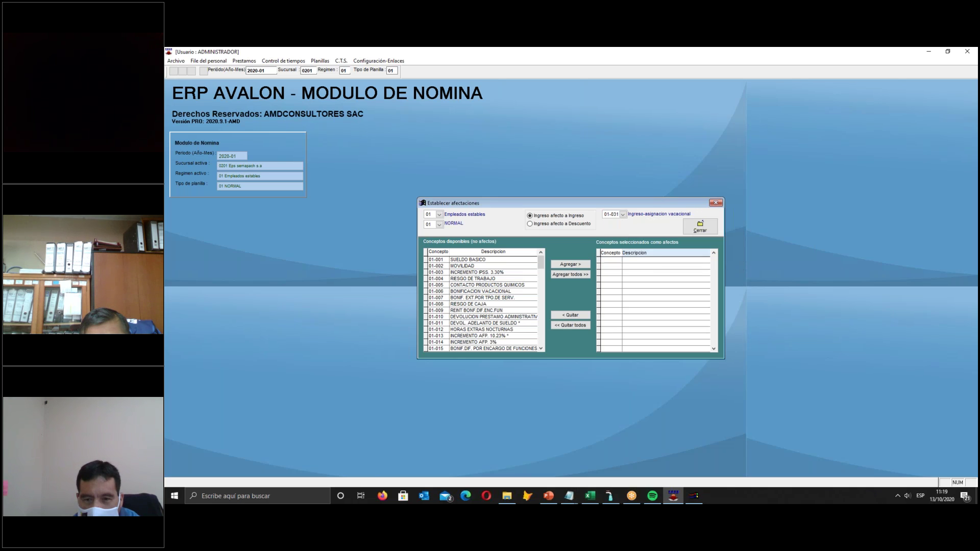
Add 01-001 SUELDO BASICO, 01-002 MOVILIDAD, 01-003 INCREMENTO IPSS 3.30%, 01-004 RIESGO DE TRABAJO and 01-005 CONTACTO PRODUCTOS QUIMICOS as affected concepts of asignacion vacacional
{"action": "left_click", "coordinate": [472, 285]}
{"action": "left_click", "coordinate": [464, 310]}
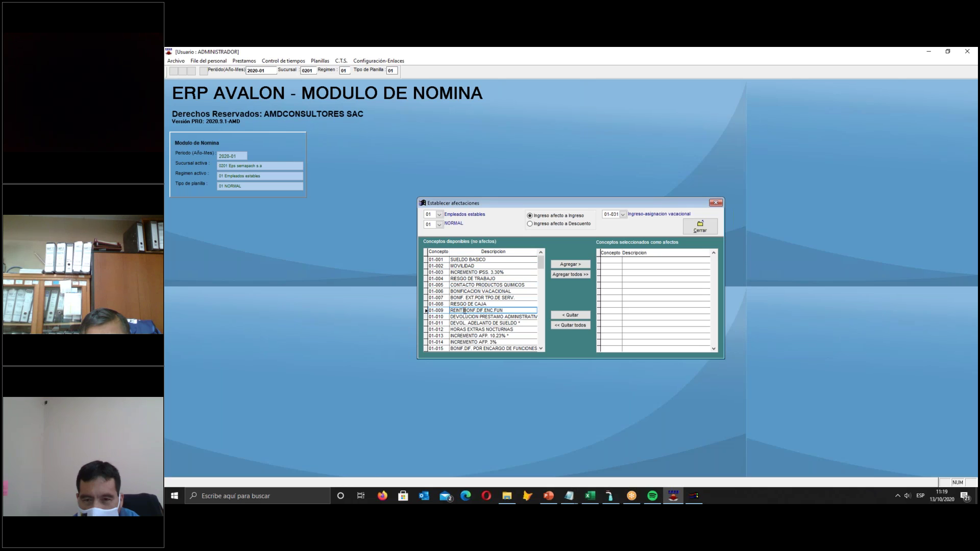
{"action": "left_click", "coordinate": [472, 260]}
{"action": "left_click", "coordinate": [567, 265]}
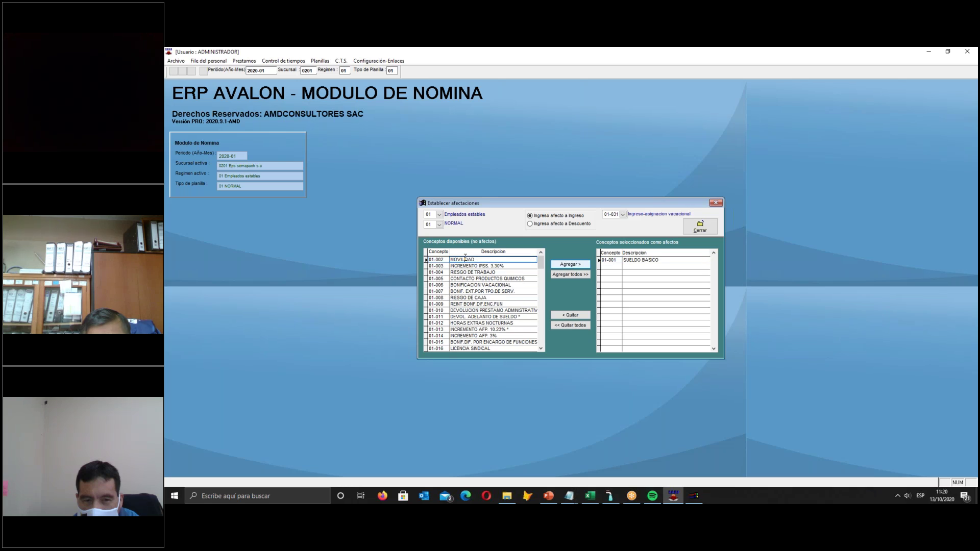
{"action": "left_click", "coordinate": [567, 264]}
{"action": "left_click", "coordinate": [560, 267]}
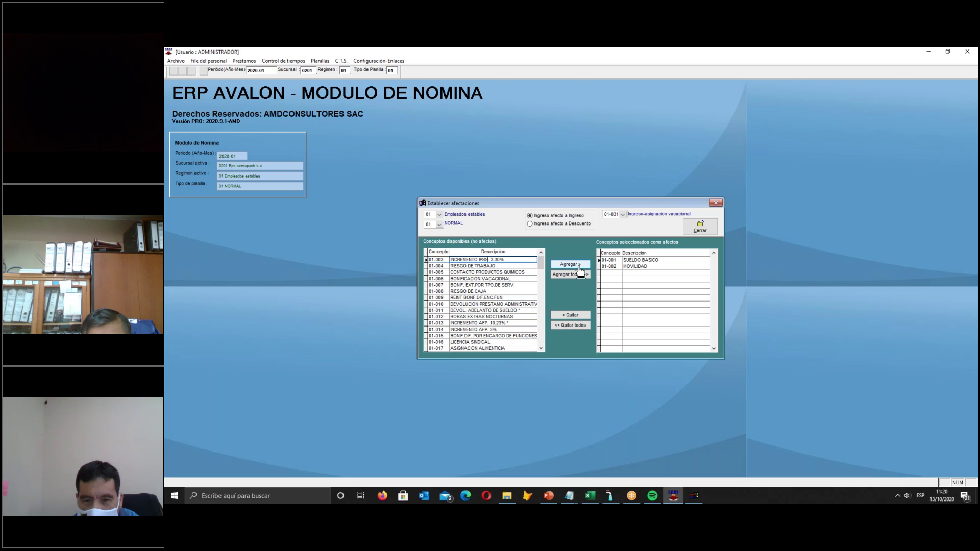
{"action": "left_click", "coordinate": [480, 259]}
{"action": "left_click", "coordinate": [570, 266]}
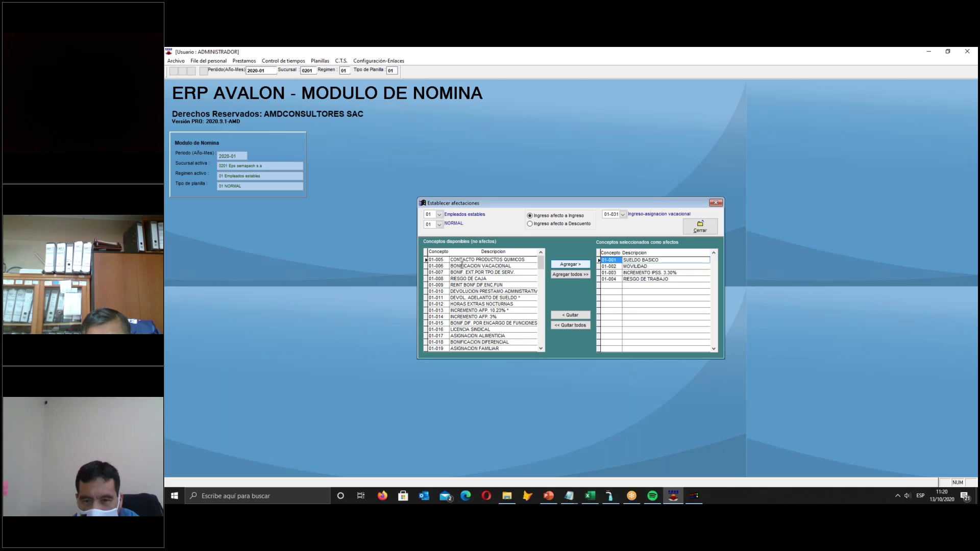
{"action": "left_click", "coordinate": [475, 260]}
{"action": "left_click", "coordinate": [570, 264]}
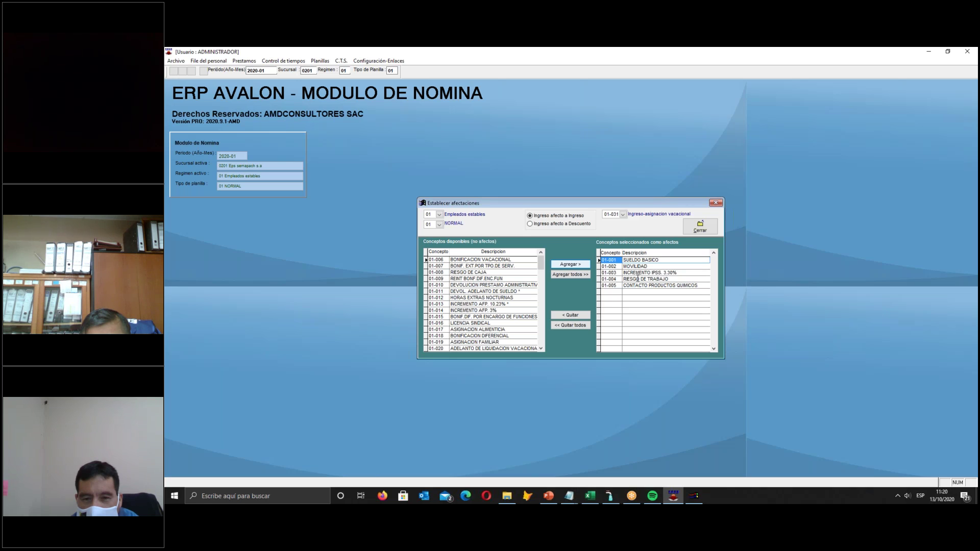
For concept 01-056, gratificacion julio, add income concepts 01-001 to 01-005, SUELDO BASICO through CONTACTO PRODUCTOS QUIMICOS, as affected
{"action": "left_click", "coordinate": [622, 214]}
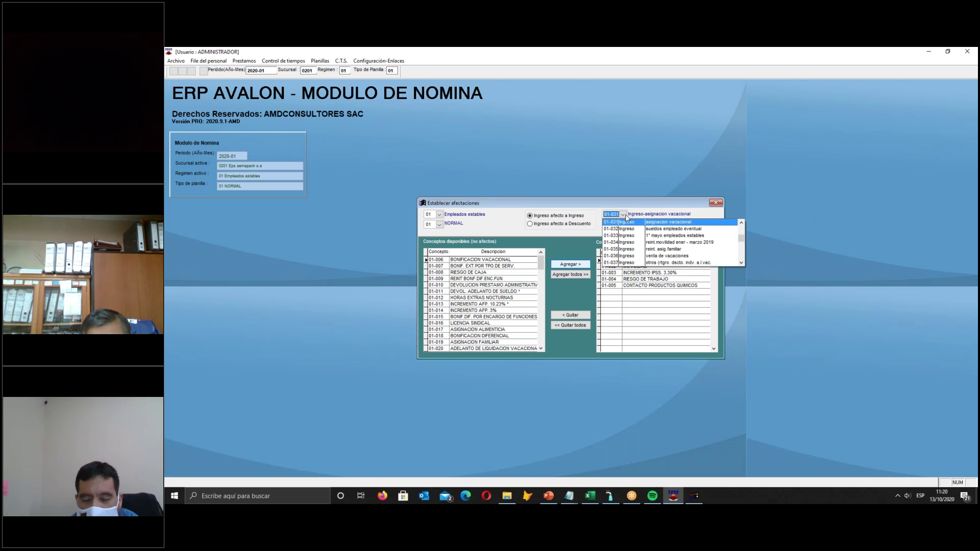
{"action": "left_click", "coordinate": [742, 264]}
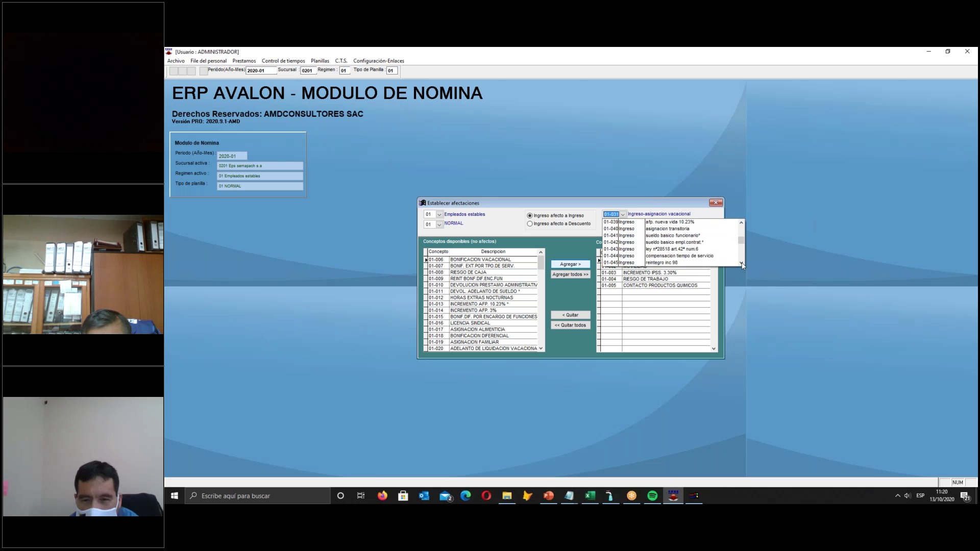
{"action": "left_click", "coordinate": [742, 264]}
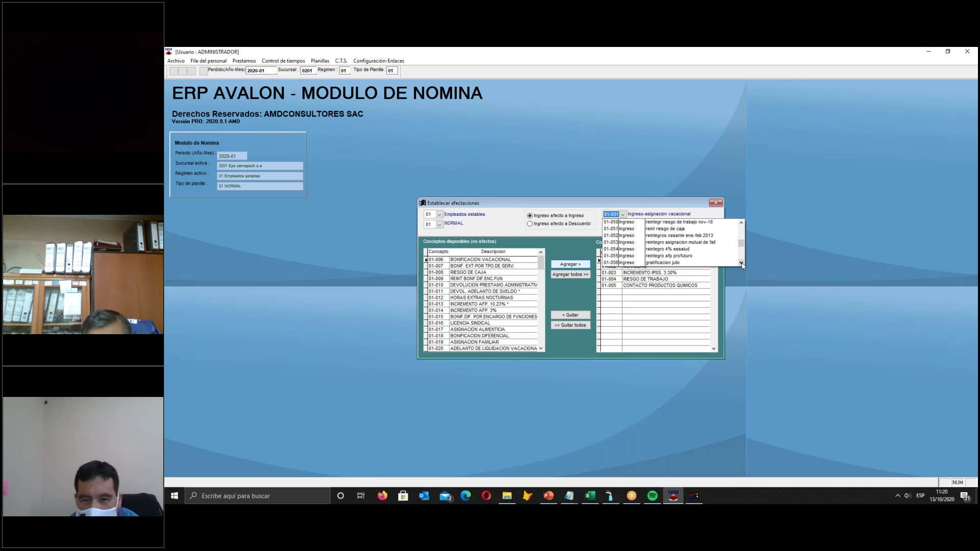
{"action": "left_click", "coordinate": [678, 256]}
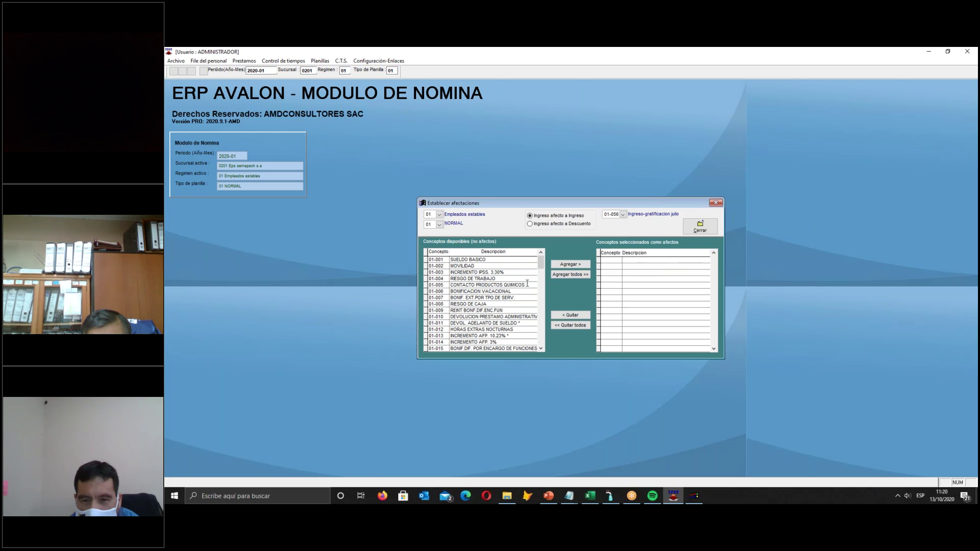
{"action": "left_click", "coordinate": [478, 261]}
{"action": "left_click", "coordinate": [570, 264]}
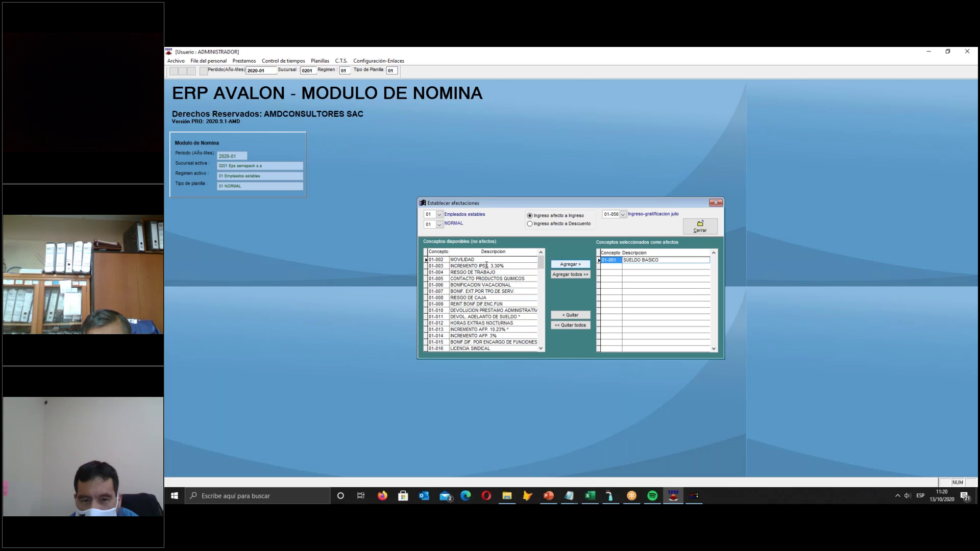
{"action": "left_click", "coordinate": [568, 264]}
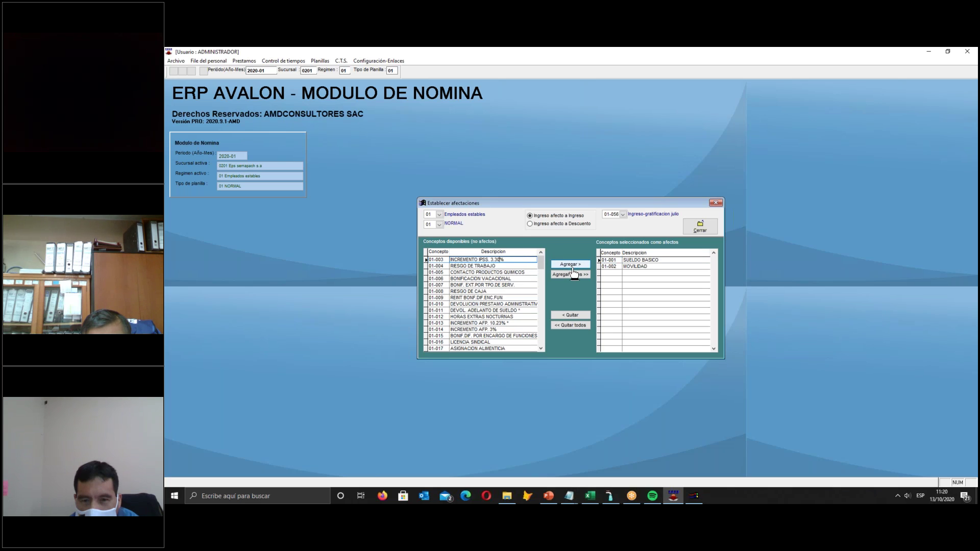
{"action": "left_click", "coordinate": [572, 265]}
{"action": "left_click", "coordinate": [490, 259]}
{"action": "left_click", "coordinate": [570, 265]}
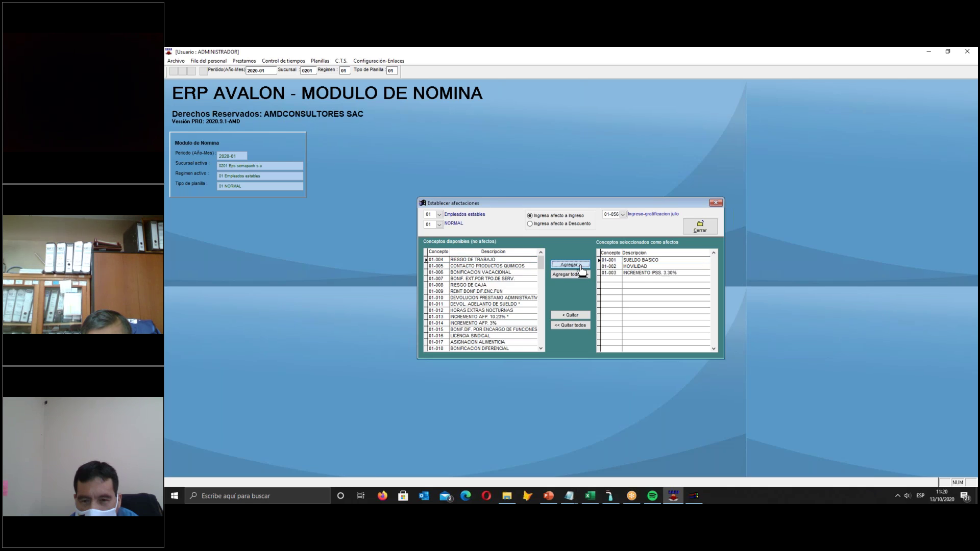
{"action": "left_click", "coordinate": [490, 259]}
{"action": "left_click", "coordinate": [570, 264]}
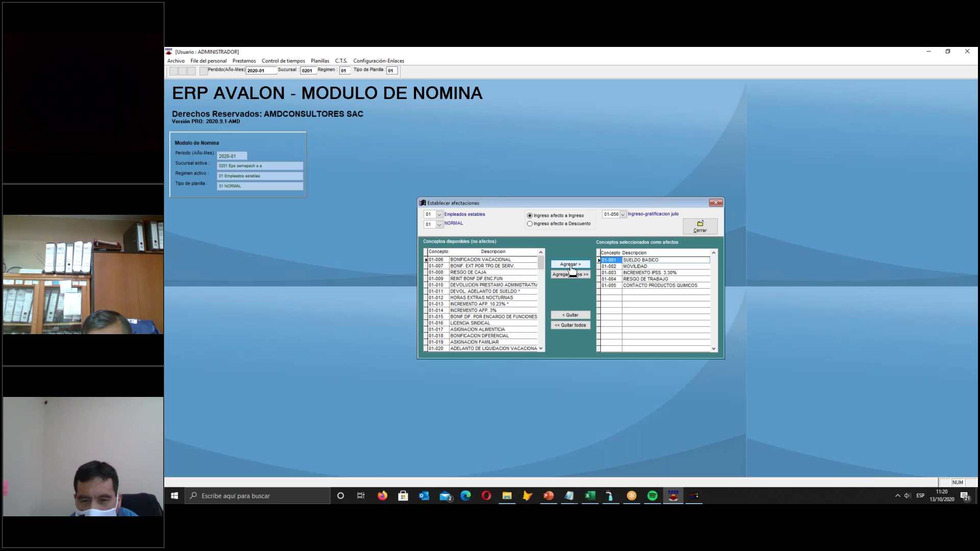
For concept 01-057, gratificacion diciembre, add income concepts 01-001 to 01-005 as affected, and close the affectations window
{"action": "left_click", "coordinate": [623, 213]}
{"action": "left_click", "coordinate": [622, 228]}
{"action": "left_click", "coordinate": [485, 260]}
{"action": "left_click", "coordinate": [559, 264]}
{"action": "left_click", "coordinate": [487, 259]}
{"action": "left_click", "coordinate": [559, 265]}
{"action": "left_click", "coordinate": [488, 261]}
{"action": "left_click", "coordinate": [569, 265]}
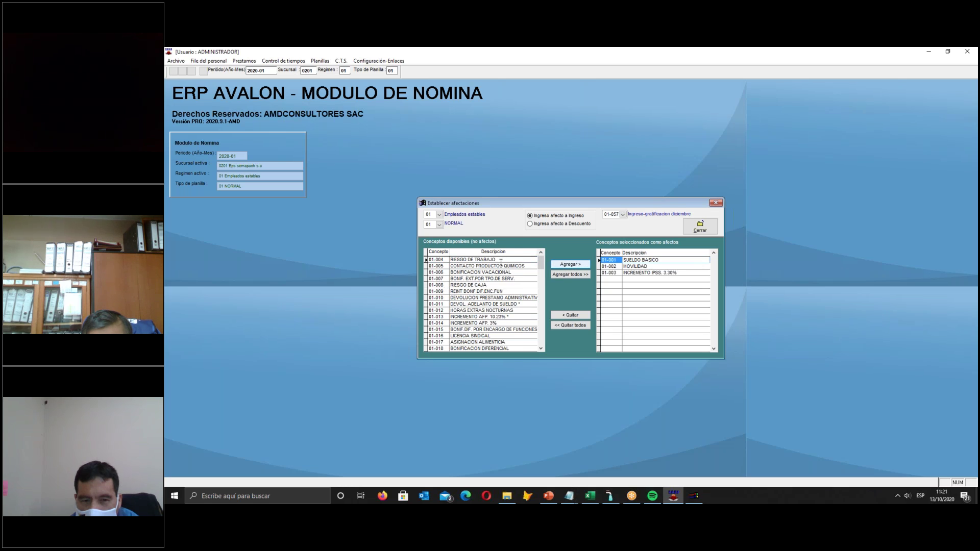
{"action": "left_click", "coordinate": [567, 265]}
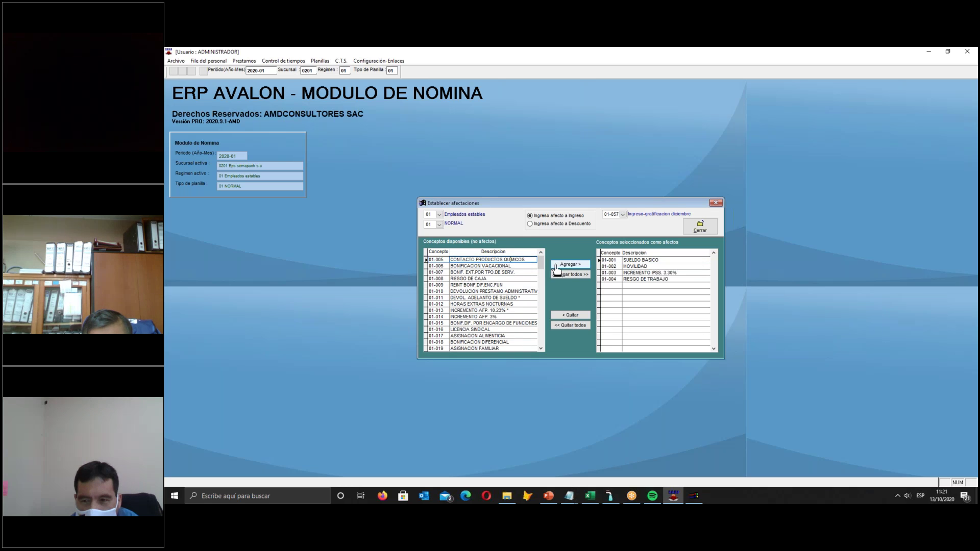
{"action": "left_click", "coordinate": [567, 266]}
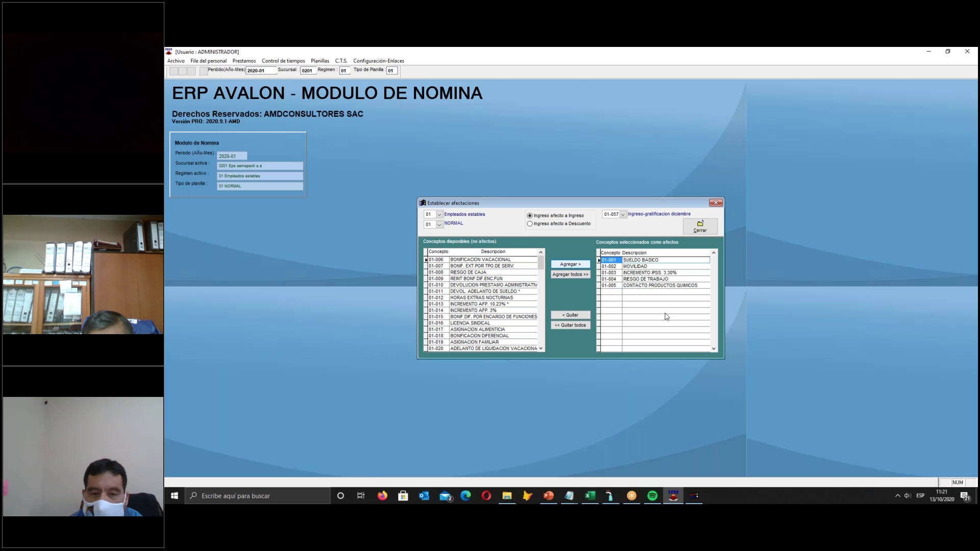
{"action": "left_click", "coordinate": [700, 226]}
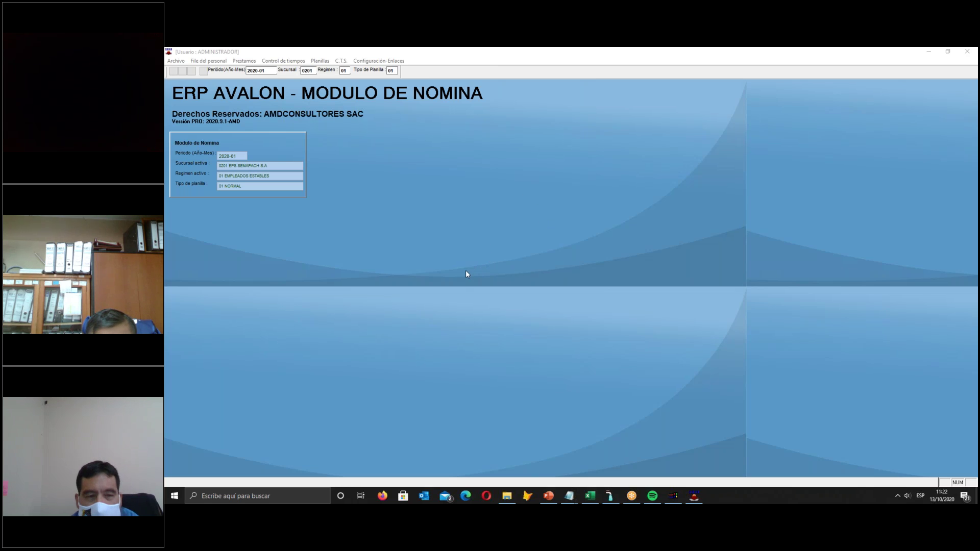
Generate the gratification and vacation provisions for month 01, Enero, without transferring them to accounting, and close the provisions window
{"action": "left_click", "coordinate": [322, 61]}
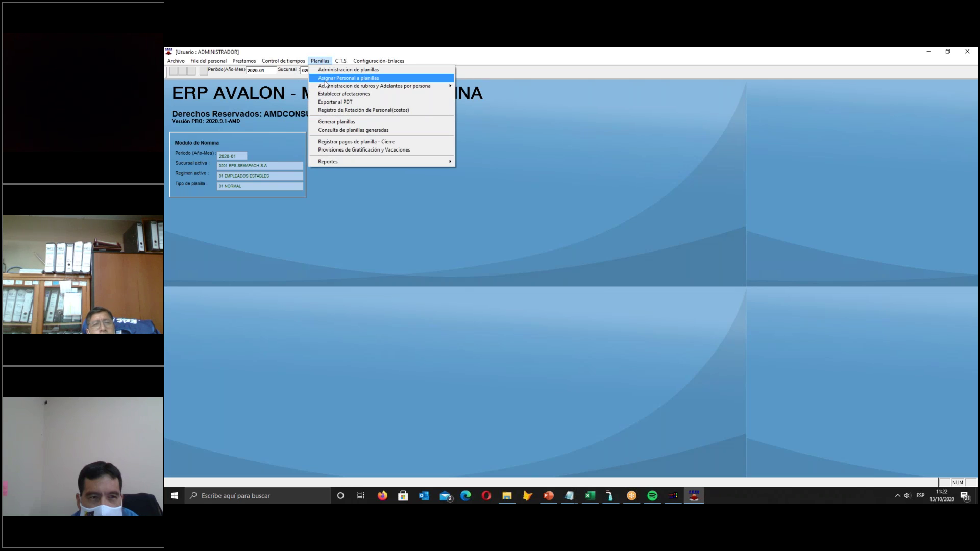
{"action": "left_click", "coordinate": [364, 149]}
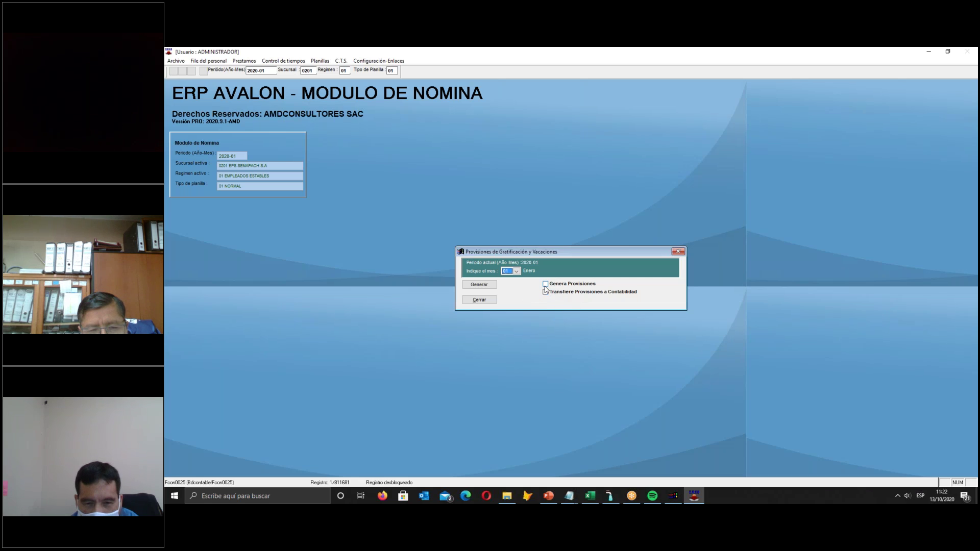
{"action": "left_click", "coordinate": [546, 284]}
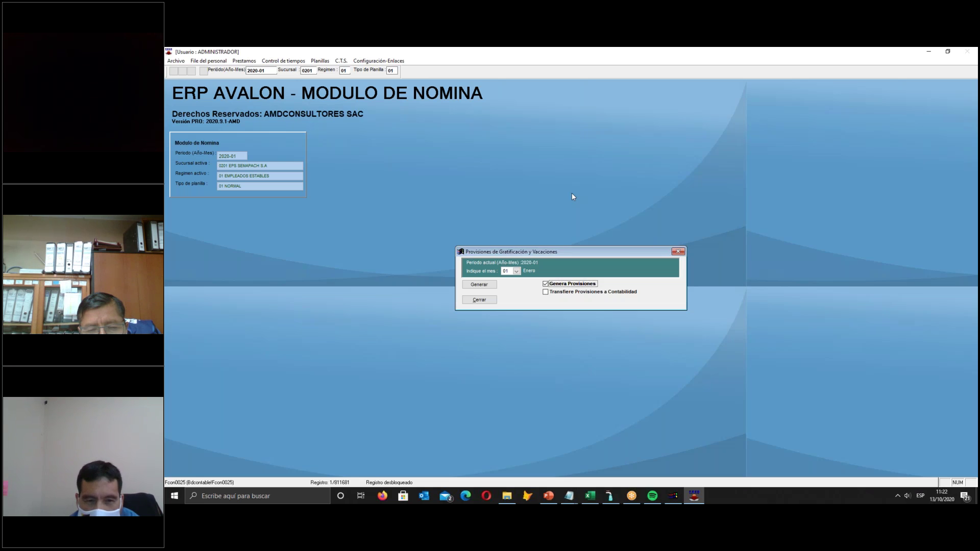
{"action": "left_click", "coordinate": [488, 289]}
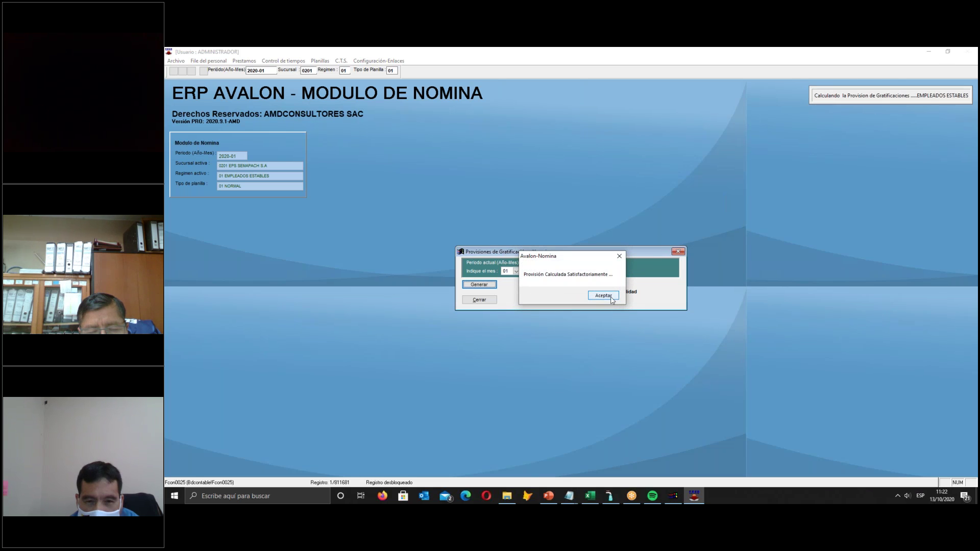
{"action": "left_click", "coordinate": [612, 299]}
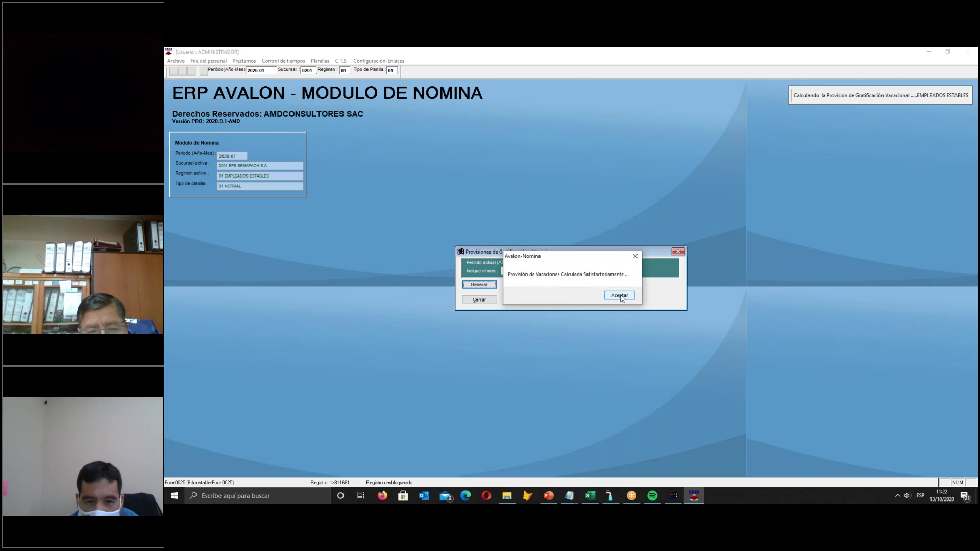
{"action": "left_click", "coordinate": [620, 297]}
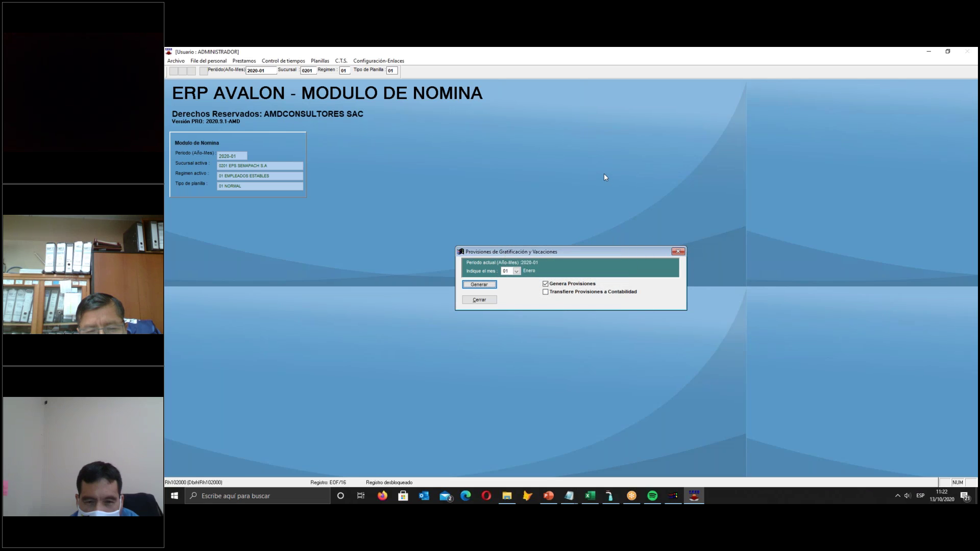
{"action": "left_click", "coordinate": [480, 299]}
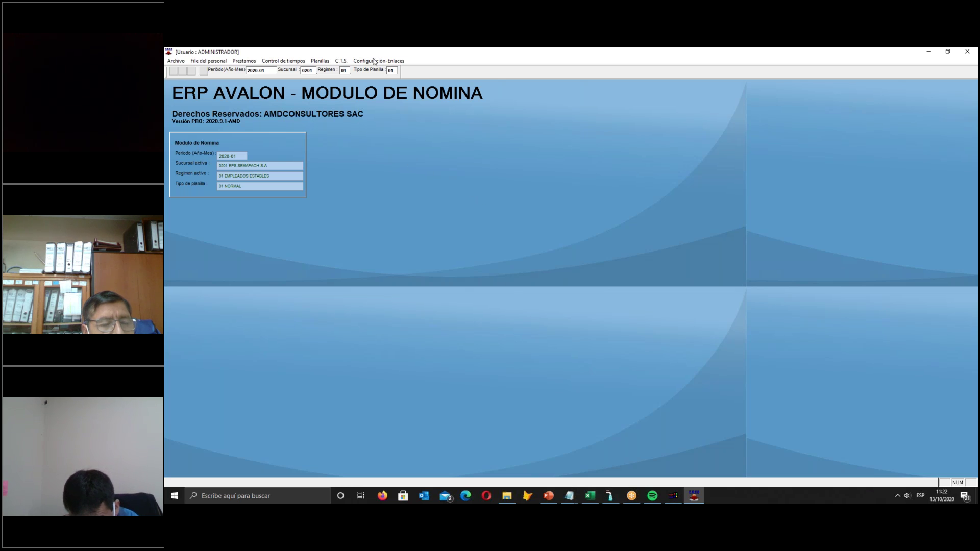
Preview the Consolidado gratification provision report for month 01 and regimen 01 Empleados estables in a maximized window
{"action": "left_click", "coordinate": [319, 61]}
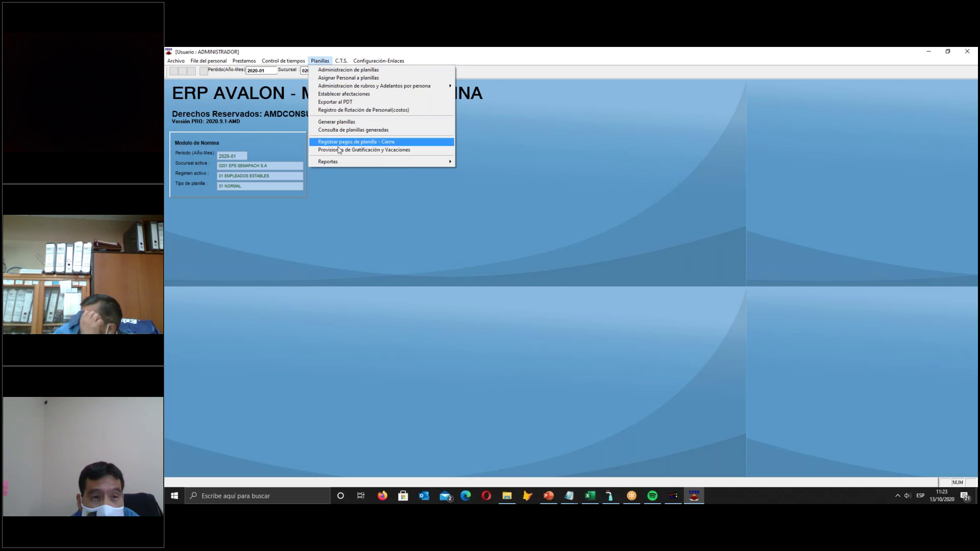
{"action": "mouse_move", "coordinate": [413, 164]}
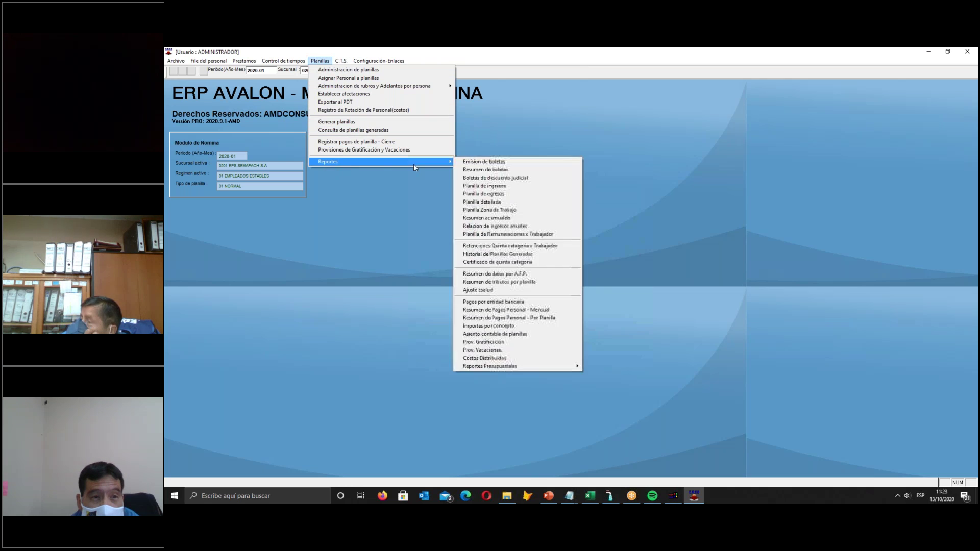
{"action": "left_click", "coordinate": [521, 345]}
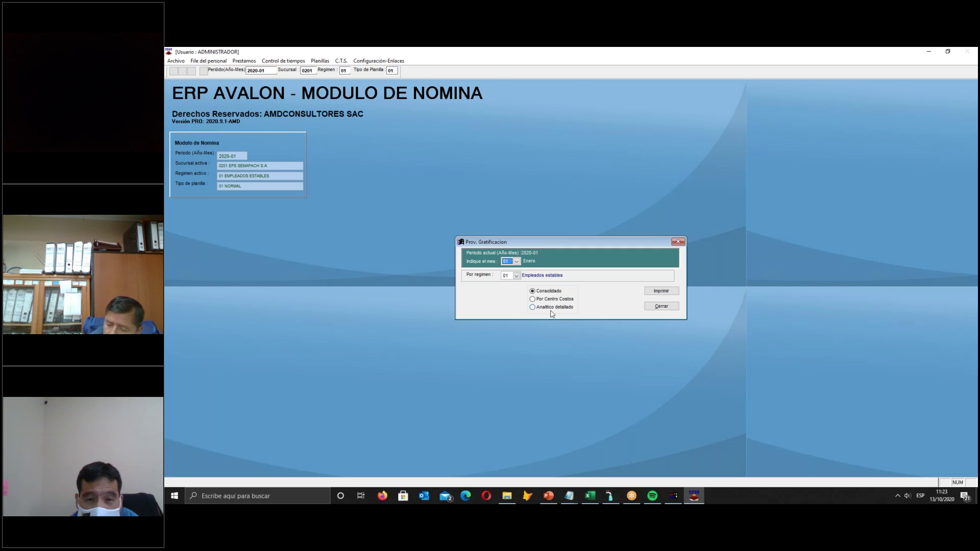
{"action": "left_click", "coordinate": [657, 293]}
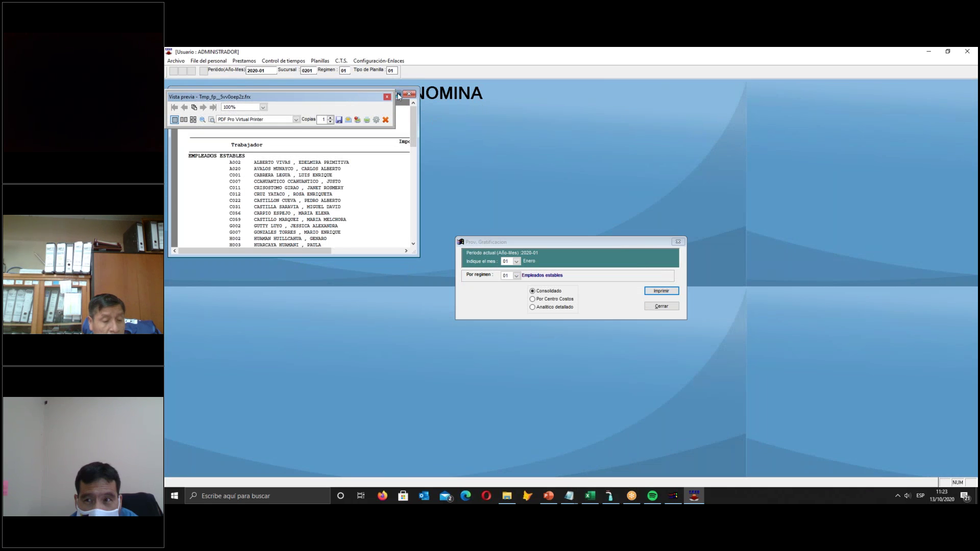
{"action": "left_click", "coordinate": [399, 95]}
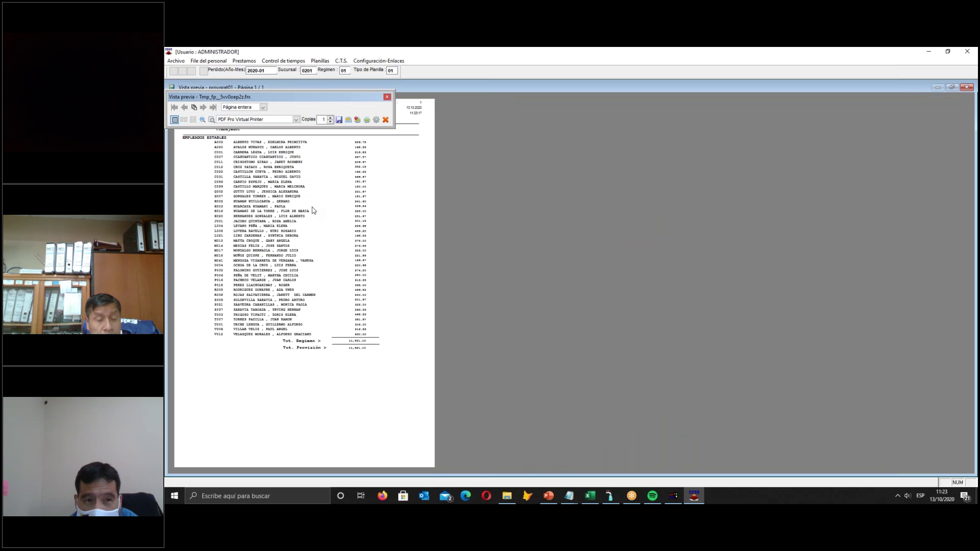
Examine the amounts per worker and the totals of the consolidated report at 150% zoom, and close the preview
{"action": "left_click", "coordinate": [242, 108]}
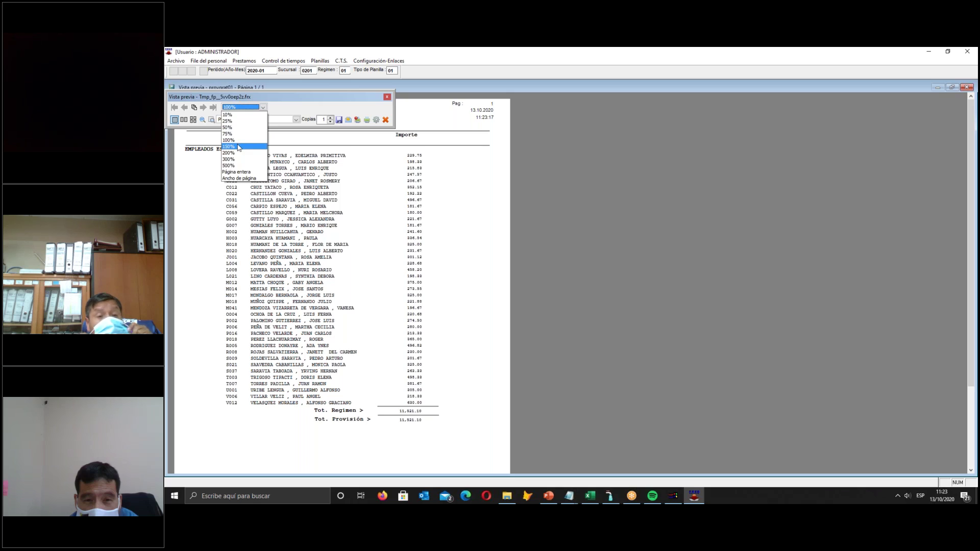
{"action": "left_click", "coordinate": [238, 147]}
{"action": "scroll", "coordinate": [514, 269], "scroll_direction": "down", "scroll_amount": 1}
{"action": "scroll", "coordinate": [515, 269], "scroll_direction": "down", "scroll_amount": 4}
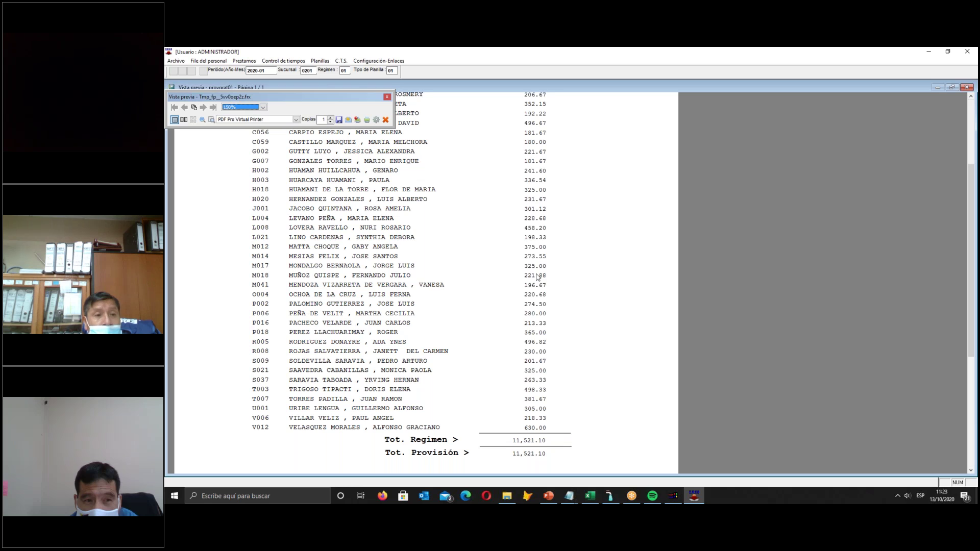
{"action": "scroll", "coordinate": [537, 277], "scroll_direction": "up", "scroll_amount": 1}
{"action": "scroll", "coordinate": [537, 277], "scroll_direction": "up", "scroll_amount": 4}
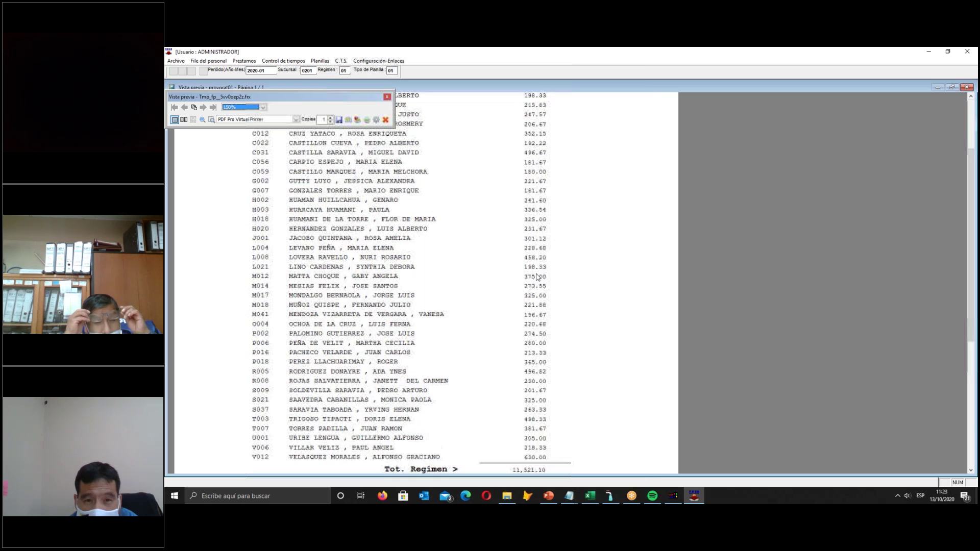
{"action": "scroll", "coordinate": [535, 274], "scroll_direction": "up", "scroll_amount": 1}
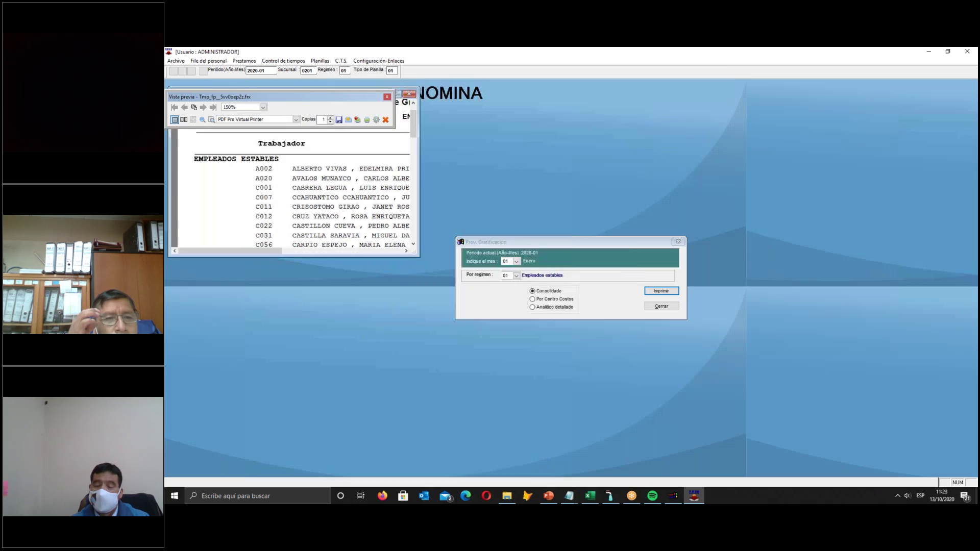
{"action": "key", "text": "Escape"}
Preview the January gratification provision report Por Centro Costos, review the amounts per cost center, and close the preview
{"action": "left_click", "coordinate": [617, 299]}
{"action": "left_click", "coordinate": [532, 299]}
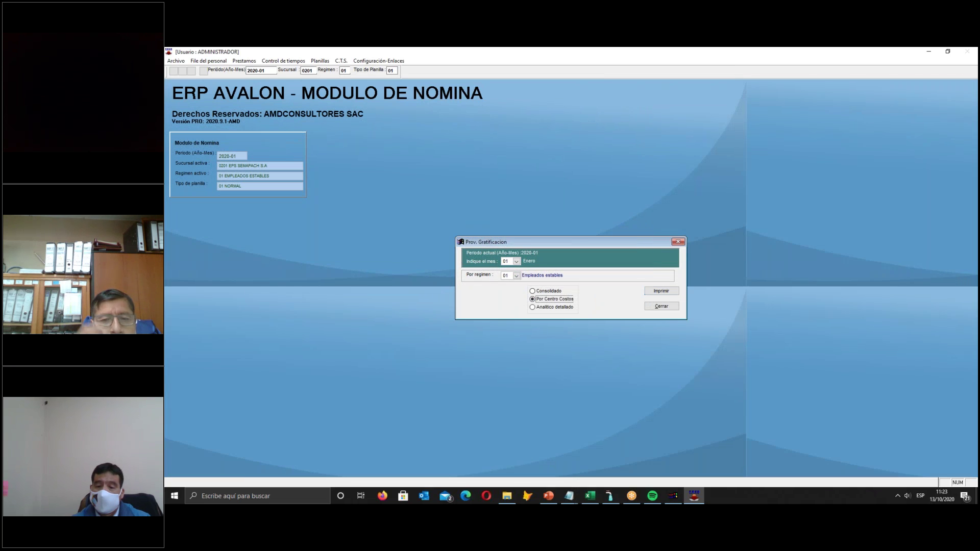
{"action": "left_click", "coordinate": [663, 293]}
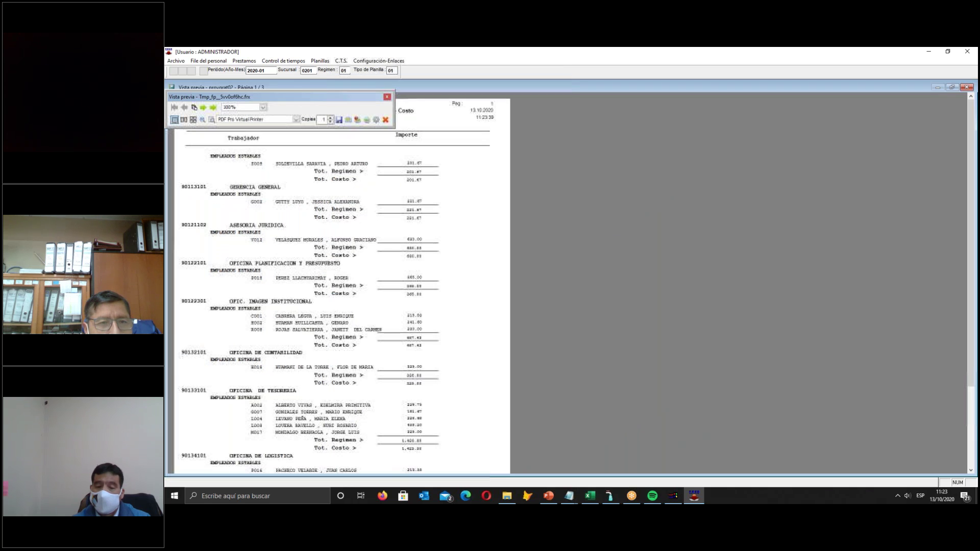
{"action": "scroll", "coordinate": [297, 278], "scroll_direction": "down", "scroll_amount": 3}
{"action": "scroll", "coordinate": [298, 278], "scroll_direction": "down", "scroll_amount": 4}
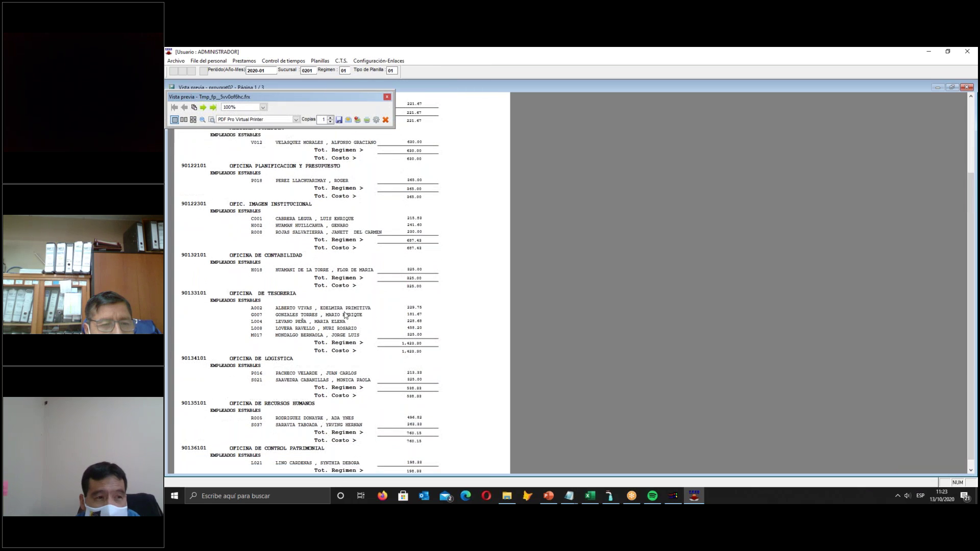
{"action": "scroll", "coordinate": [345, 316], "scroll_direction": "down", "scroll_amount": 1}
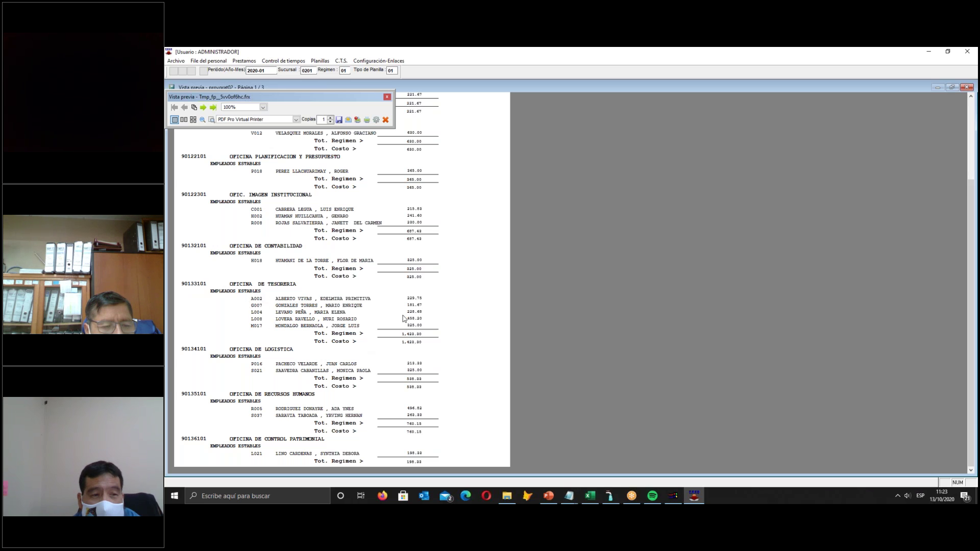
{"action": "key", "text": "Escape"}
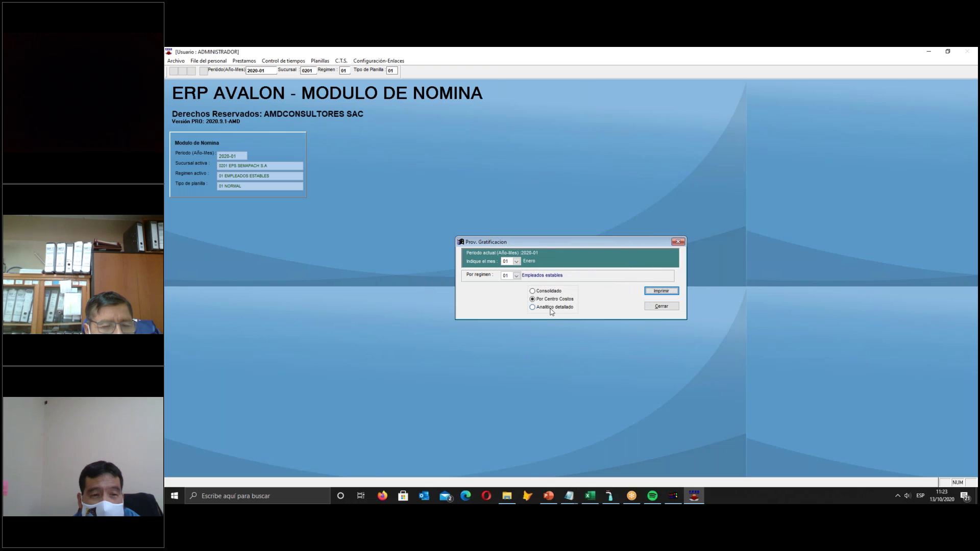
Preview the Analitico detallado gratification provision report for January, review the monthly amounts, and close the report window
{"action": "left_click", "coordinate": [551, 308]}
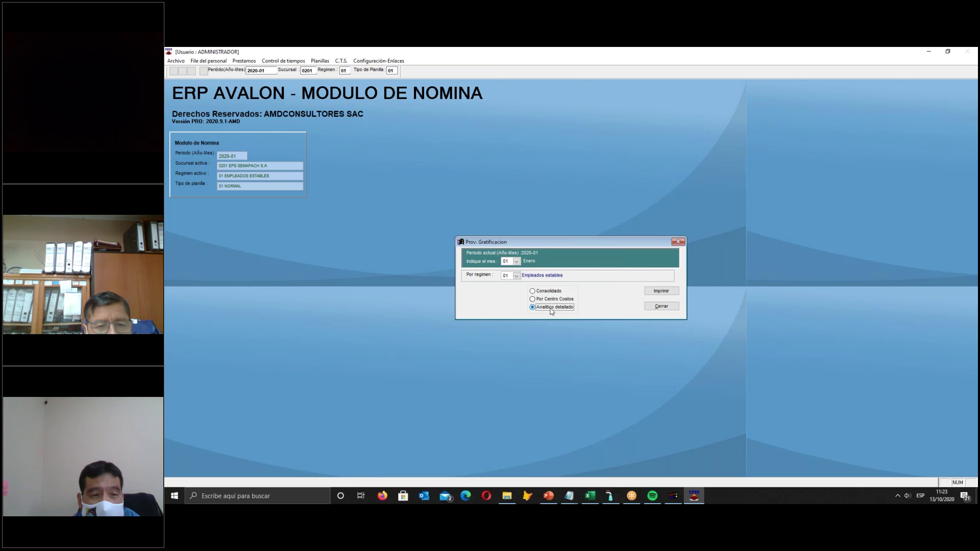
{"action": "left_click", "coordinate": [654, 292]}
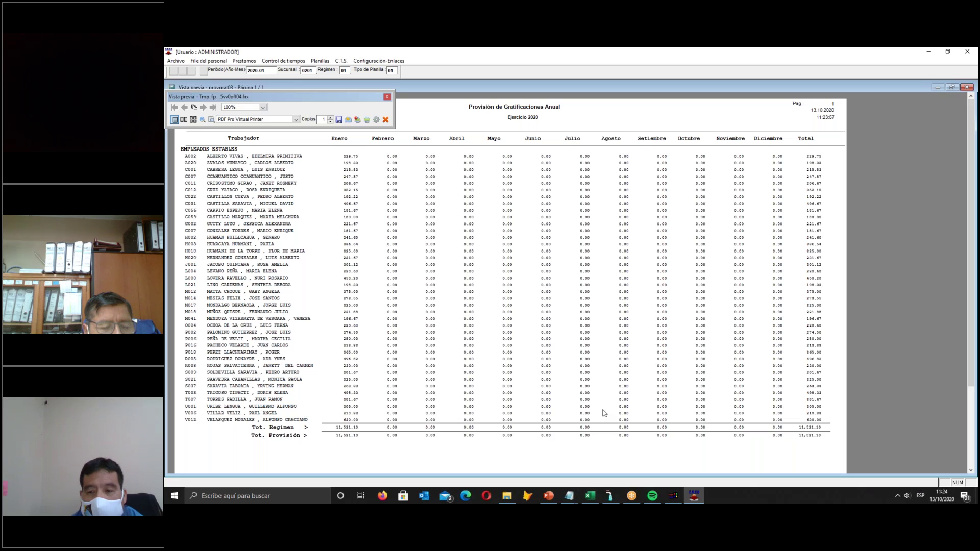
{"action": "key", "text": "Escape"}
{"action": "key", "text": "Return"}
{"action": "left_click", "coordinate": [659, 309]}
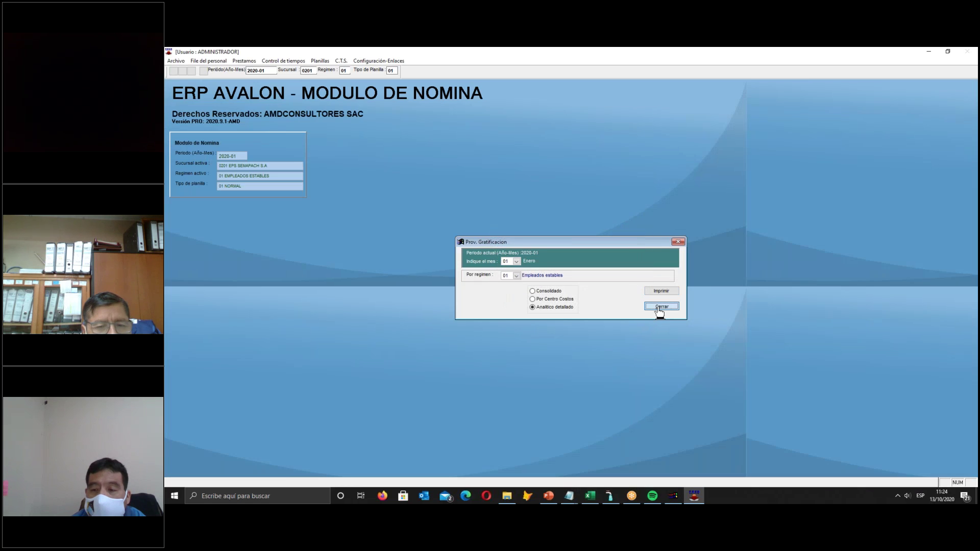
Set the active period to 2020-02, keeping sucursal 0201, regimen 01 and tipo de planilla 01
{"action": "left_click", "coordinate": [373, 62]}
{"action": "left_click", "coordinate": [388, 123]}
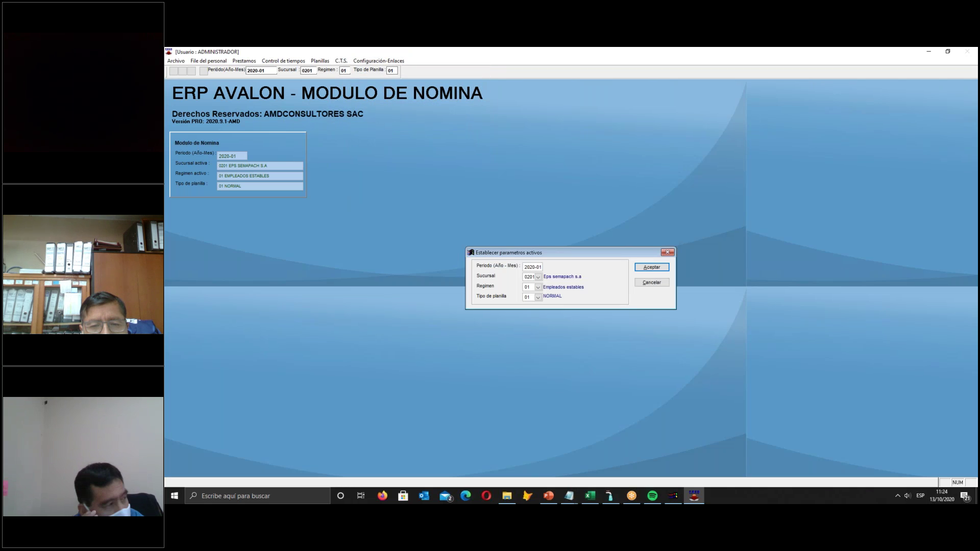
{"action": "type", "text": "2020-02"}
{"action": "key", "text": "Return"}
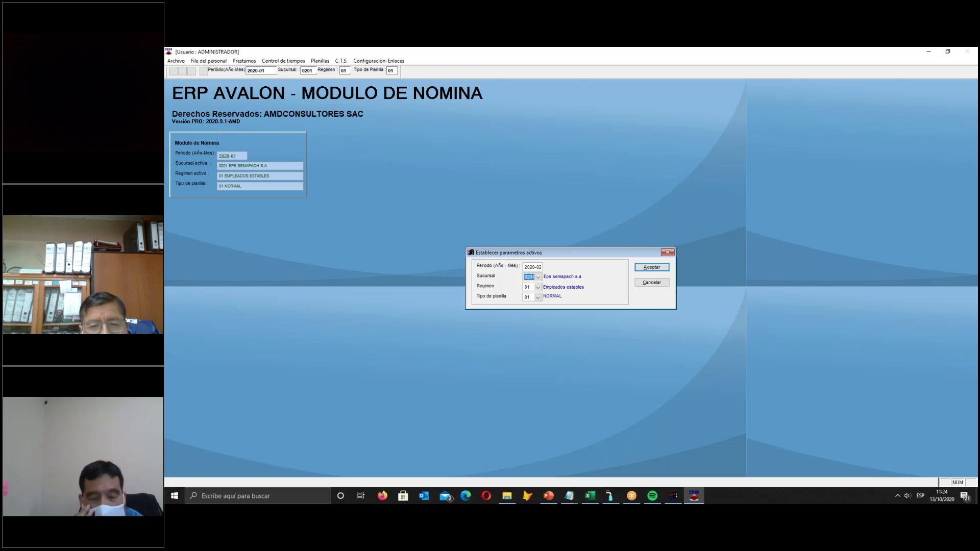
{"action": "left_click", "coordinate": [649, 267]}
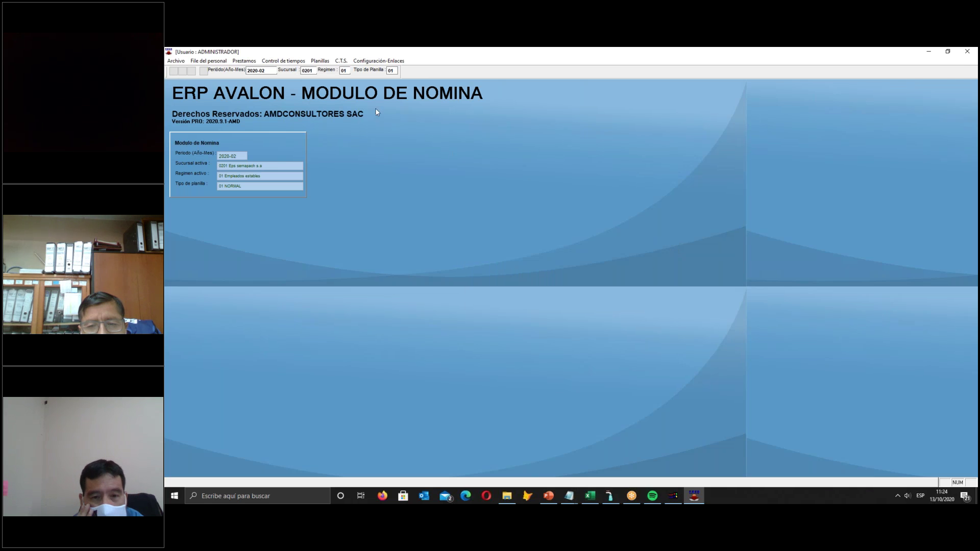
Generate the gratification and vacation provisions for month 02, Febrero, and close the provisions window
{"action": "left_click", "coordinate": [316, 62]}
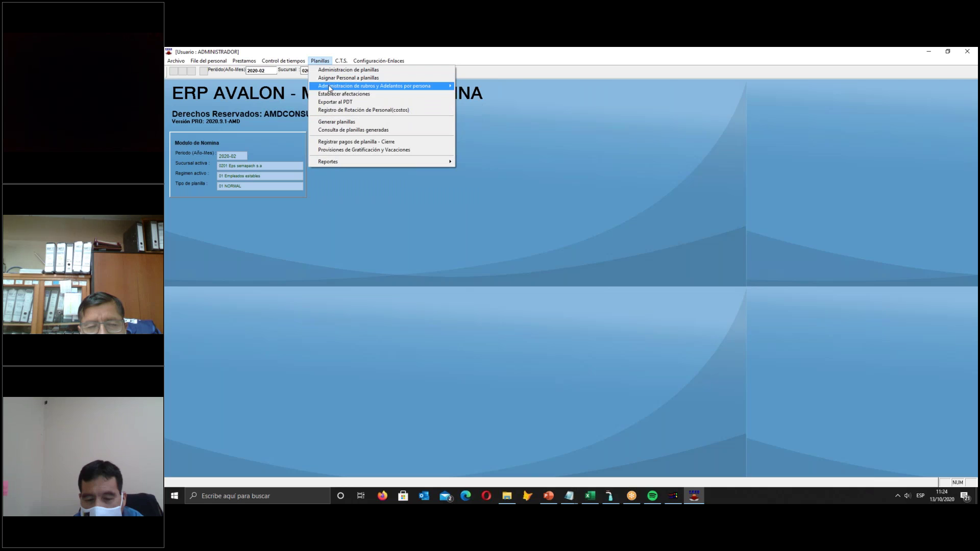
{"action": "left_click", "coordinate": [371, 150]}
{"action": "left_click", "coordinate": [576, 286]}
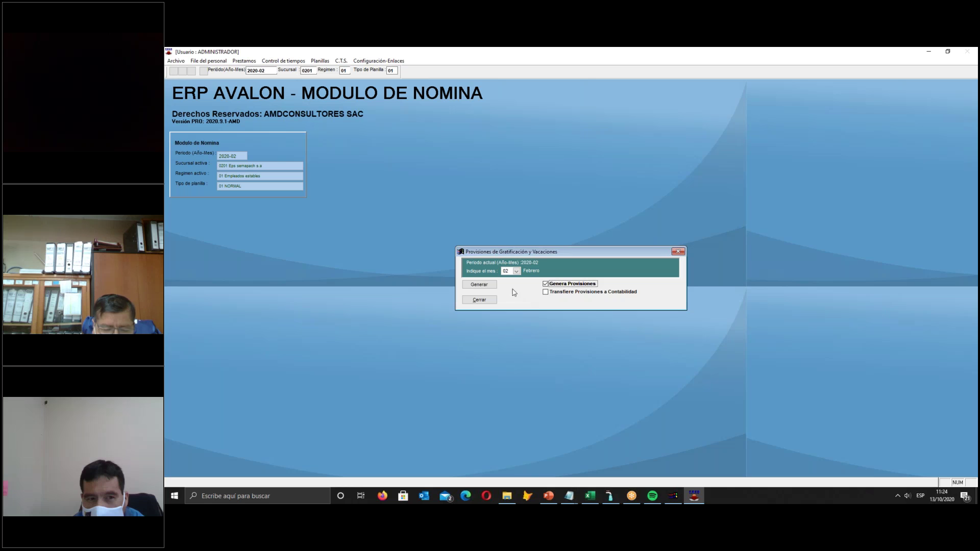
{"action": "left_click", "coordinate": [480, 286]}
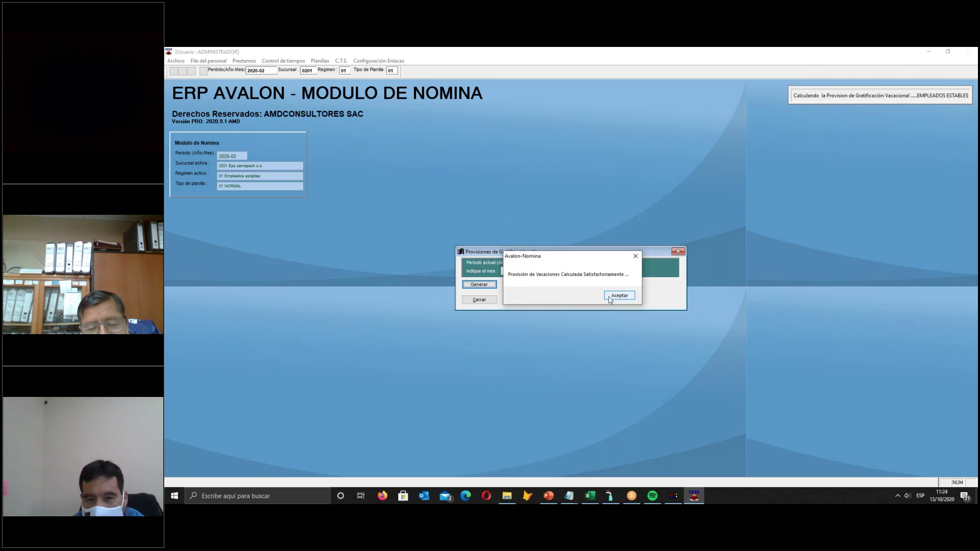
{"action": "left_click", "coordinate": [605, 296]}
{"action": "left_click", "coordinate": [479, 300]}
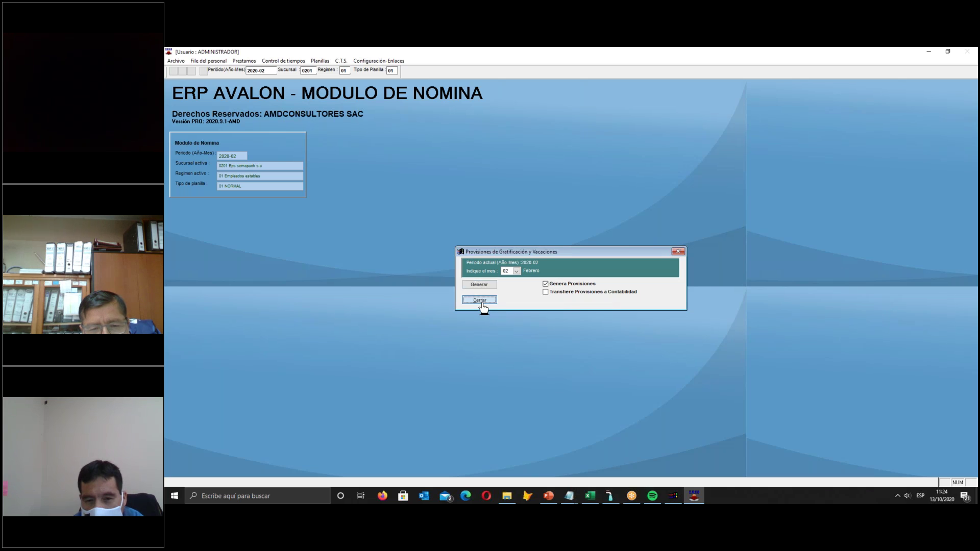
Preview the Analitico detallado gratification provision report for month 02, Febrero, and regimen 01 Empleados estables
{"action": "left_click", "coordinate": [320, 61]}
{"action": "mouse_move", "coordinate": [352, 163]}
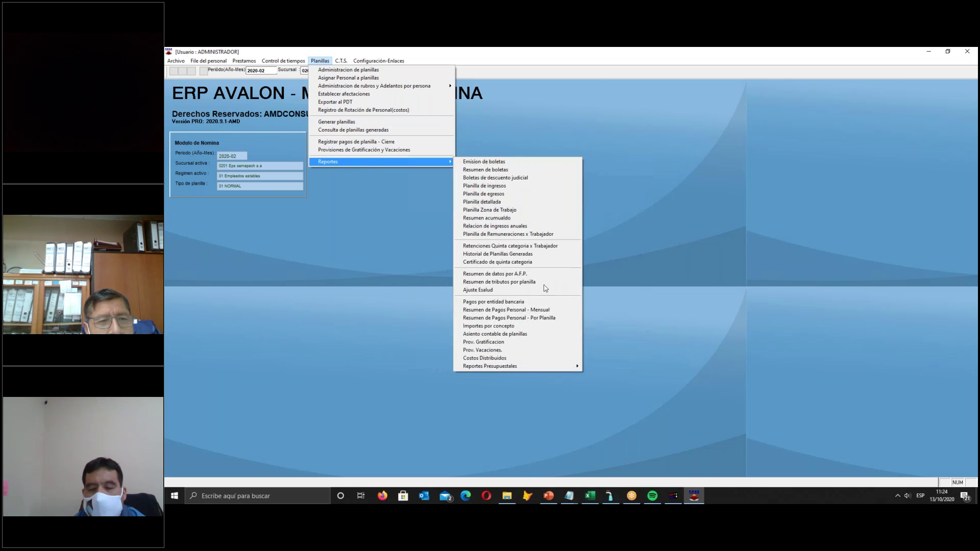
{"action": "left_click", "coordinate": [549, 341]}
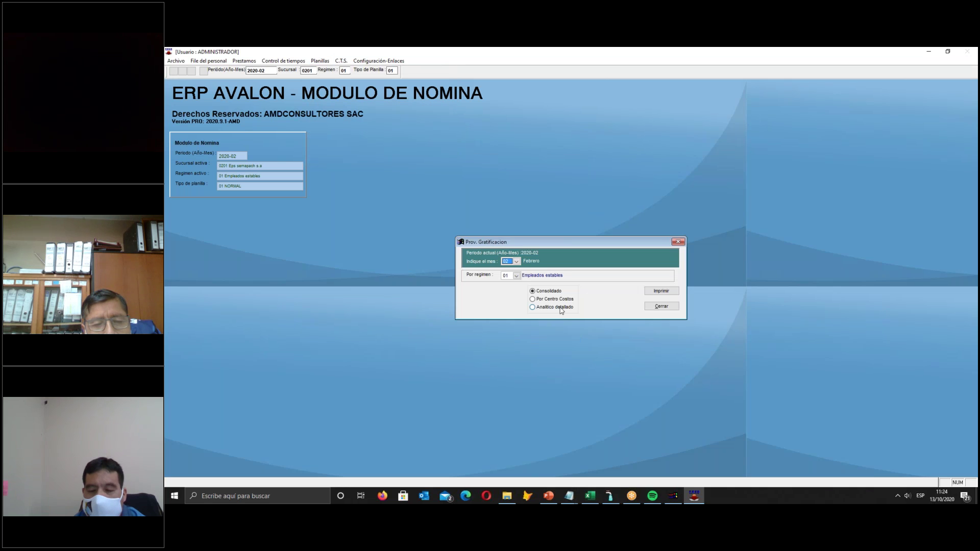
{"action": "left_click", "coordinate": [561, 309]}
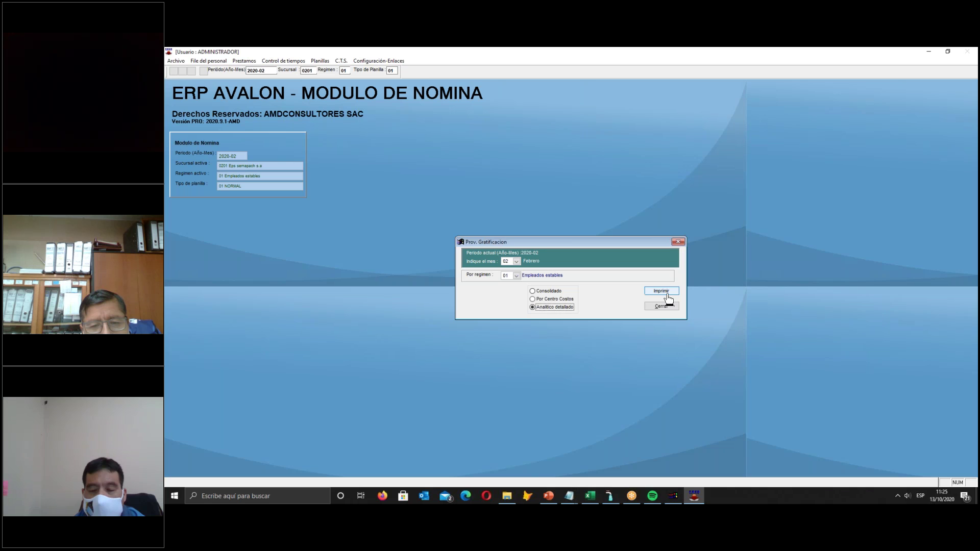
{"action": "left_click", "coordinate": [661, 291]}
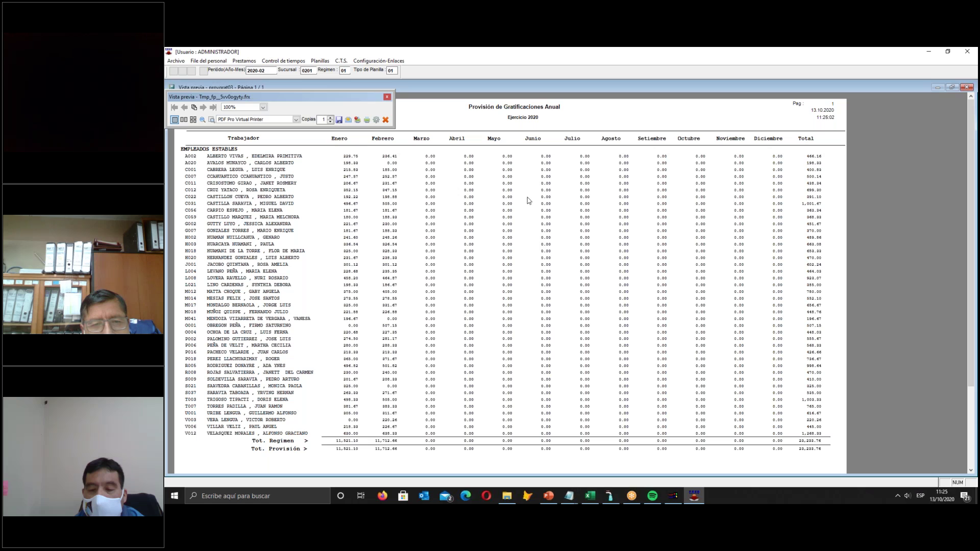
Examine the January and February gratification amounts in the enlarged report preview, and close the preview and the Prov. Gratificacion window
{"action": "left_click", "coordinate": [263, 107]}
{"action": "left_click", "coordinate": [251, 151]}
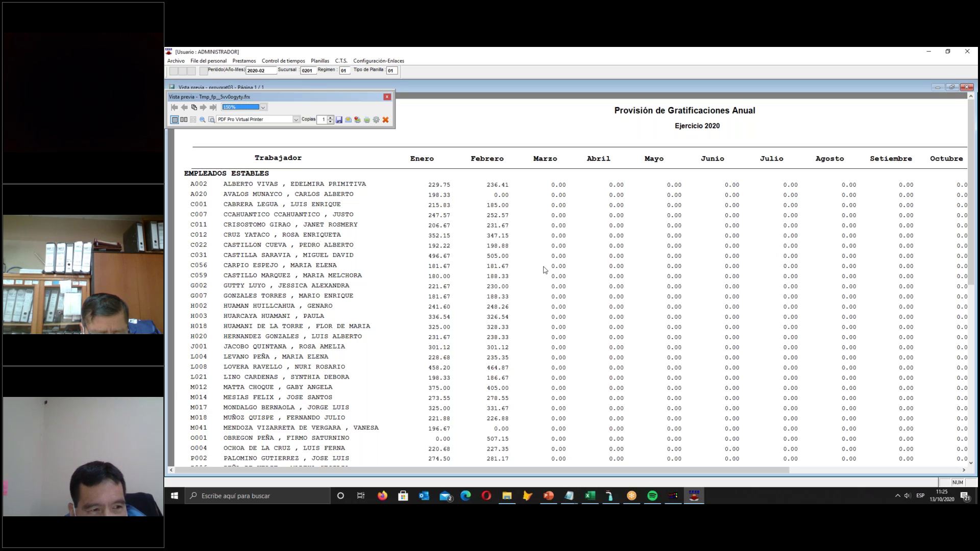
{"action": "left_click", "coordinate": [553, 263]}
{"action": "key", "text": "Escape"}
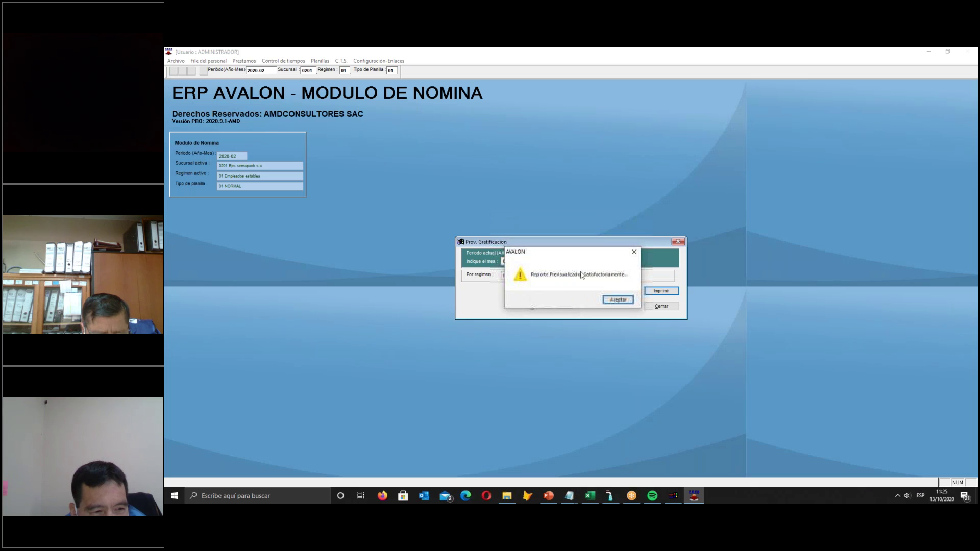
{"action": "left_click", "coordinate": [619, 301]}
{"action": "left_click", "coordinate": [652, 310]}
{"action": "left_click", "coordinate": [321, 61]}
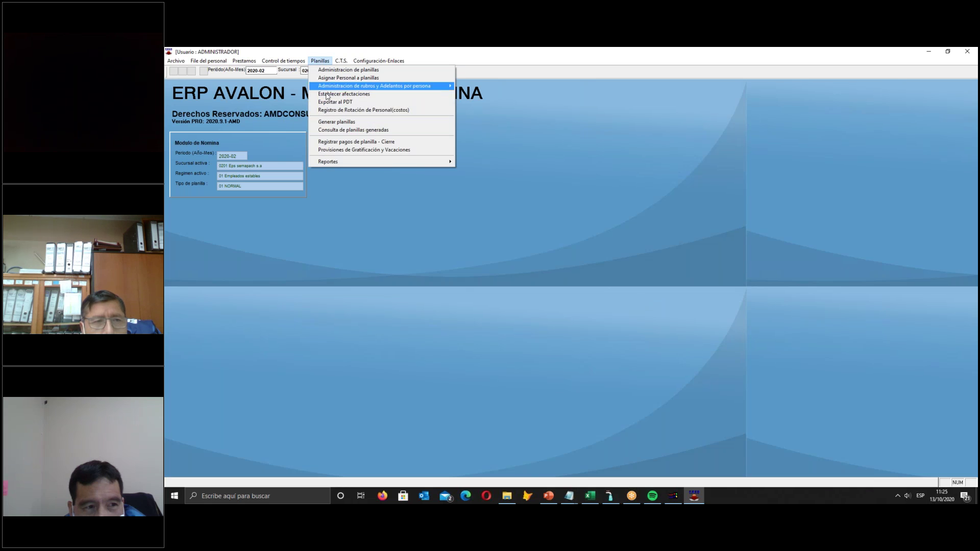
{"action": "left_click", "coordinate": [363, 150]}
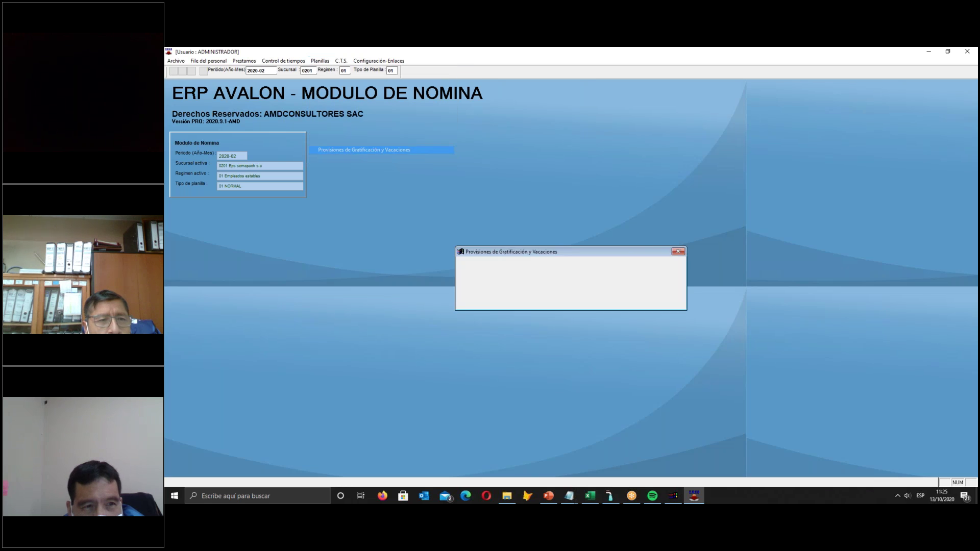
{"action": "left_click", "coordinate": [553, 285]}
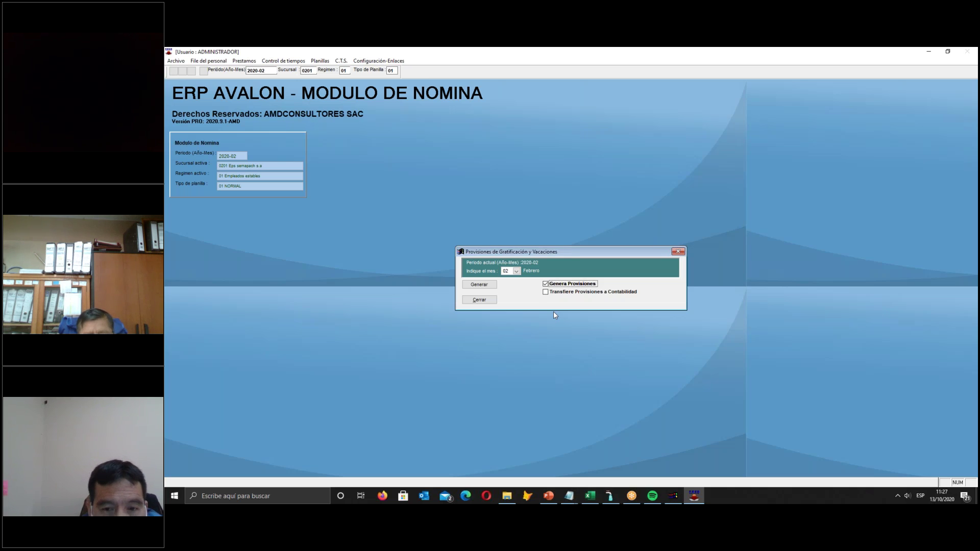
{"action": "left_click", "coordinate": [487, 301]}
Preview the Analitico detallado gratification provision report for month 02, Febrero, and regimen 01 Empleados estables
{"action": "left_click", "coordinate": [320, 61]}
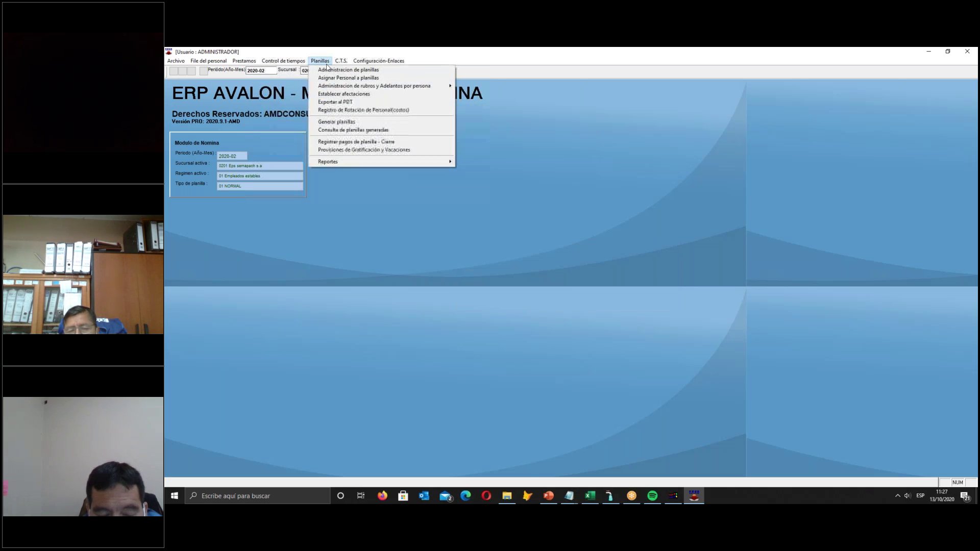
{"action": "mouse_move", "coordinate": [360, 161]}
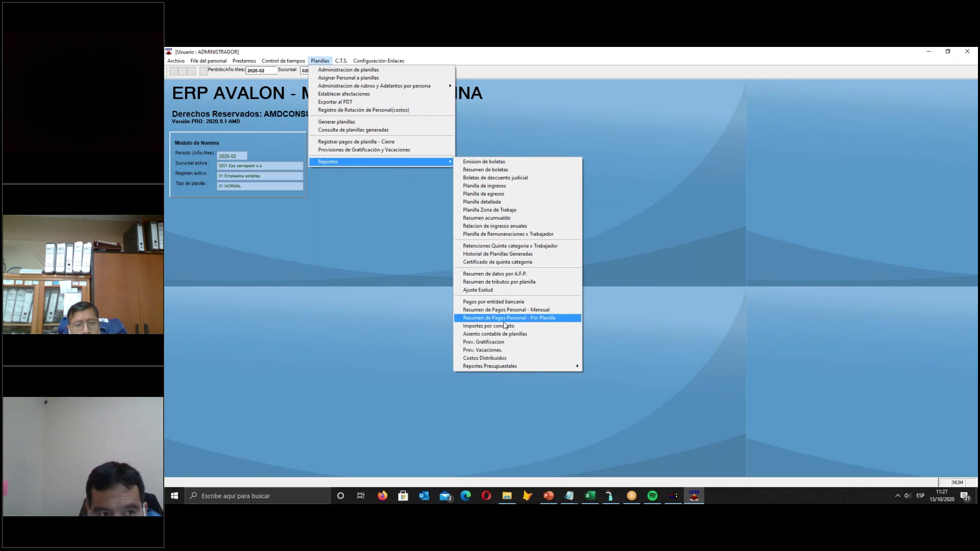
{"action": "left_click", "coordinate": [506, 342]}
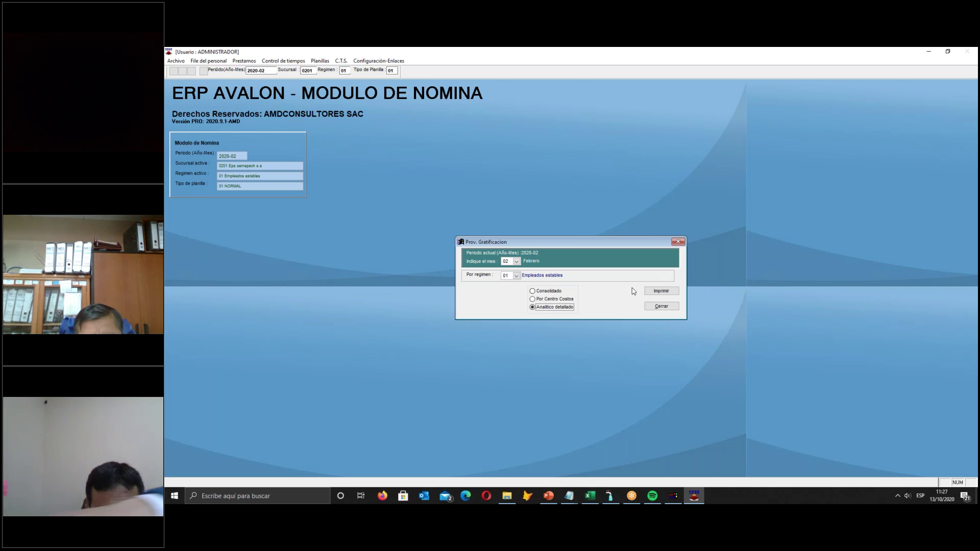
{"action": "left_click", "coordinate": [661, 292]}
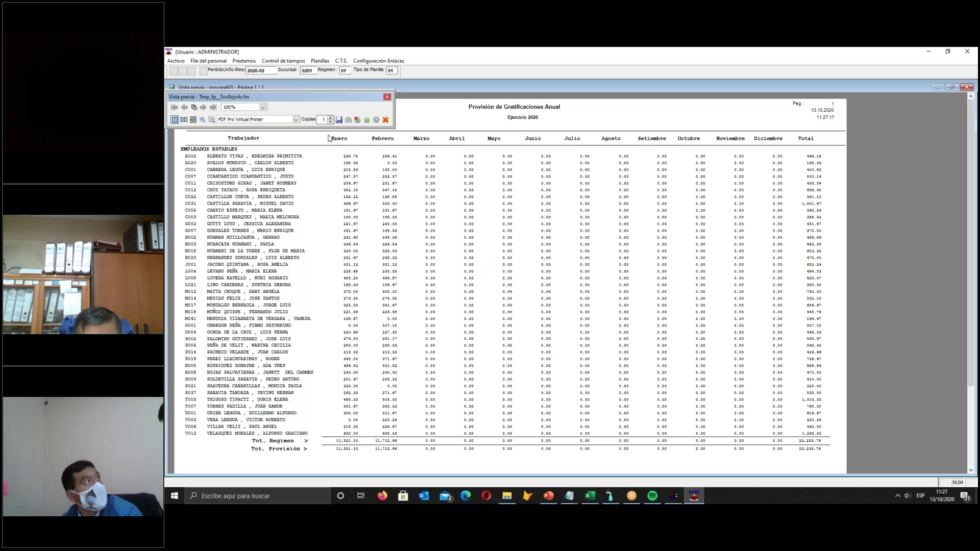
Enlarge the gratification report to 150%, compare the workers' Enero and Febrero amounts, and close the report and its options window
{"action": "left_click", "coordinate": [263, 108]}
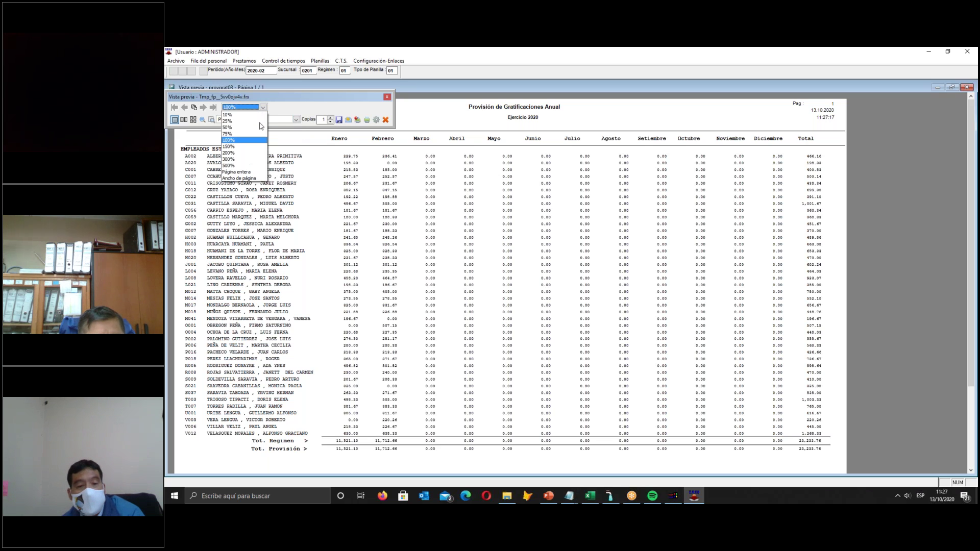
{"action": "left_click", "coordinate": [245, 146]}
{"action": "scroll", "coordinate": [496, 301], "scroll_direction": "down", "scroll_amount": 3}
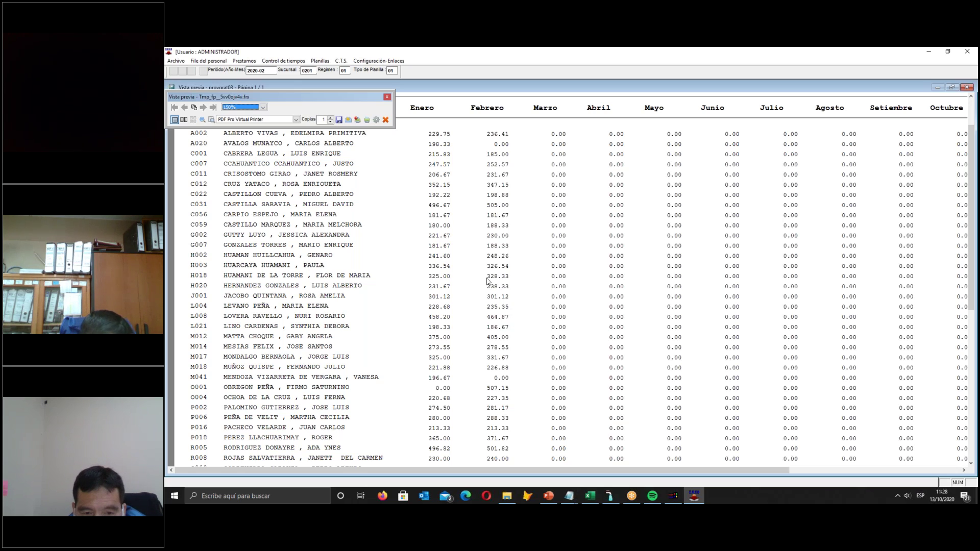
{"action": "left_click", "coordinate": [564, 299]}
{"action": "key", "text": "Escape"}
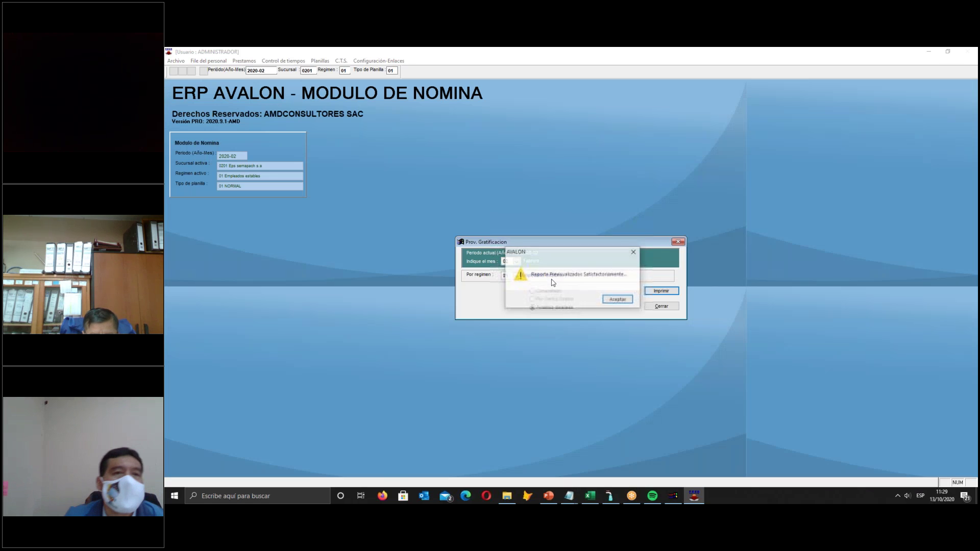
{"action": "key", "text": "Return"}
{"action": "left_click", "coordinate": [662, 308]}
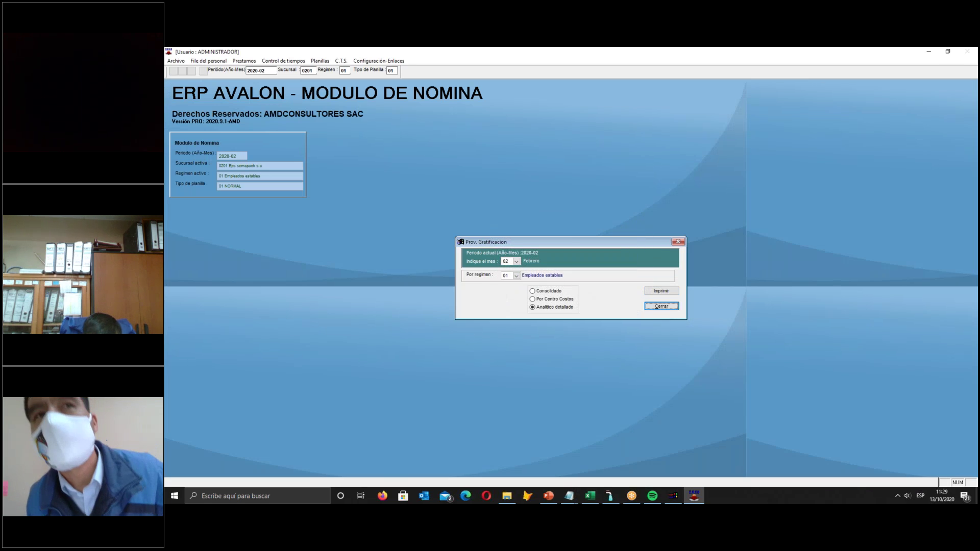
Open the gratification and vacation provisions window for month 02 and try the Genera Provisiones and Transfiere Provisiones a Contabilidad options, leaving both cleared
{"action": "left_click", "coordinate": [319, 61]}
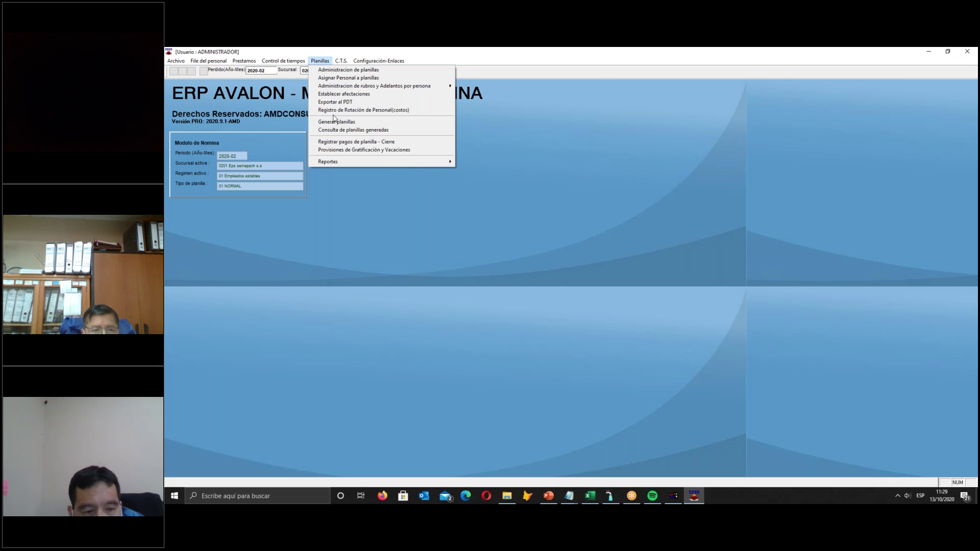
{"action": "left_click", "coordinate": [358, 150]}
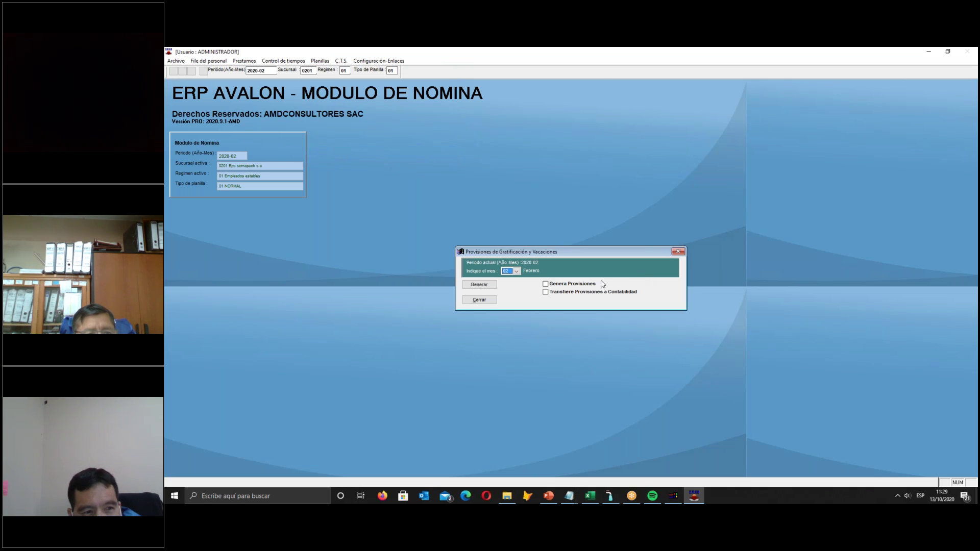
{"action": "left_click", "coordinate": [571, 292]}
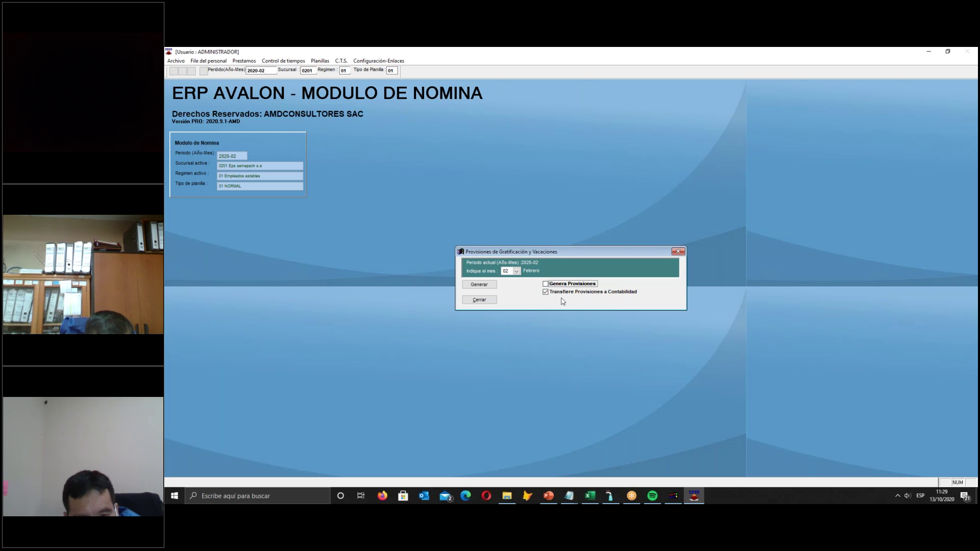
{"action": "left_click", "coordinate": [564, 284]}
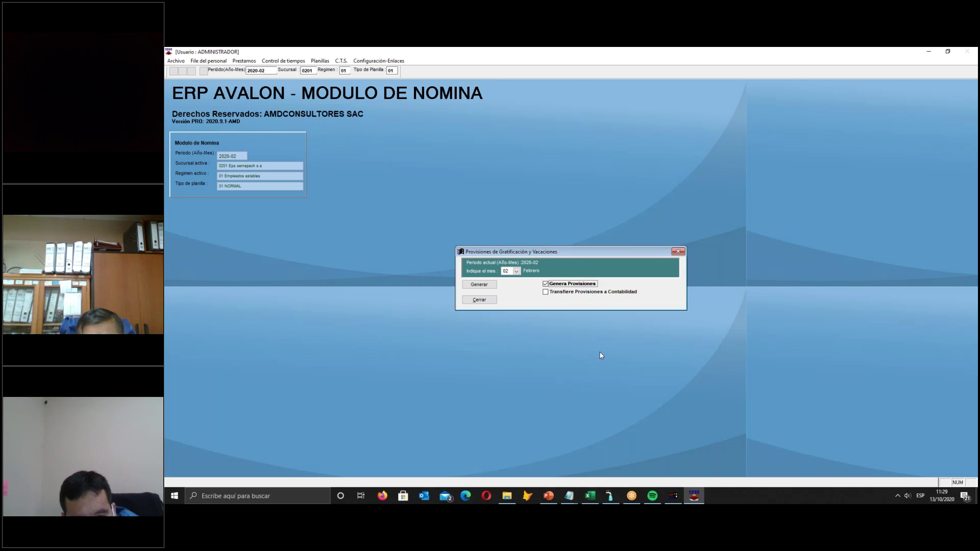
{"action": "left_click", "coordinate": [568, 293]}
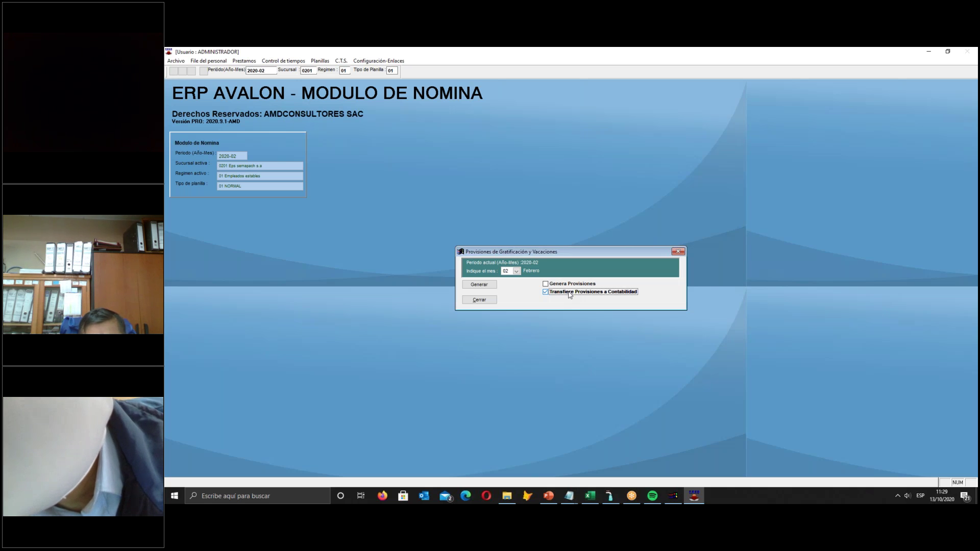
{"action": "left_click", "coordinate": [569, 294]}
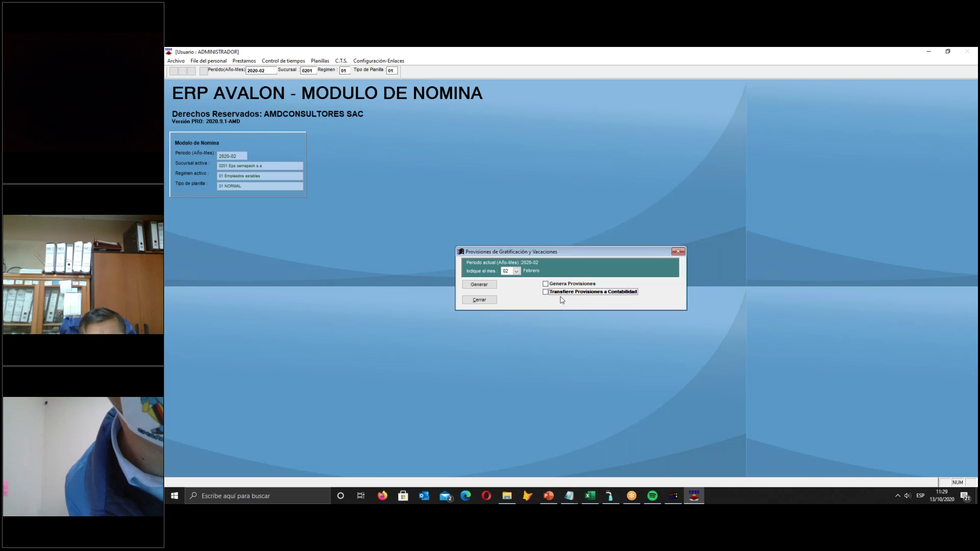
{"action": "left_click", "coordinate": [564, 293]}
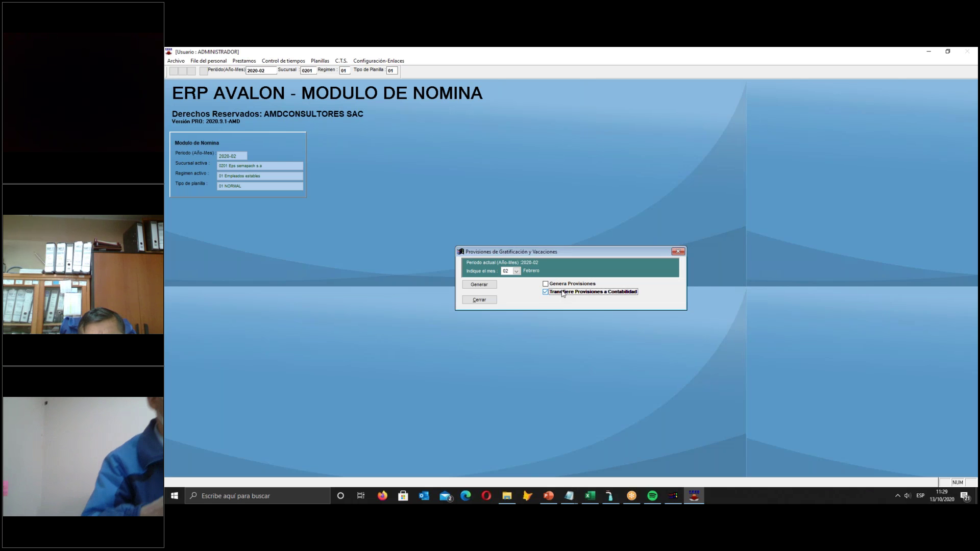
{"action": "left_click", "coordinate": [564, 294]}
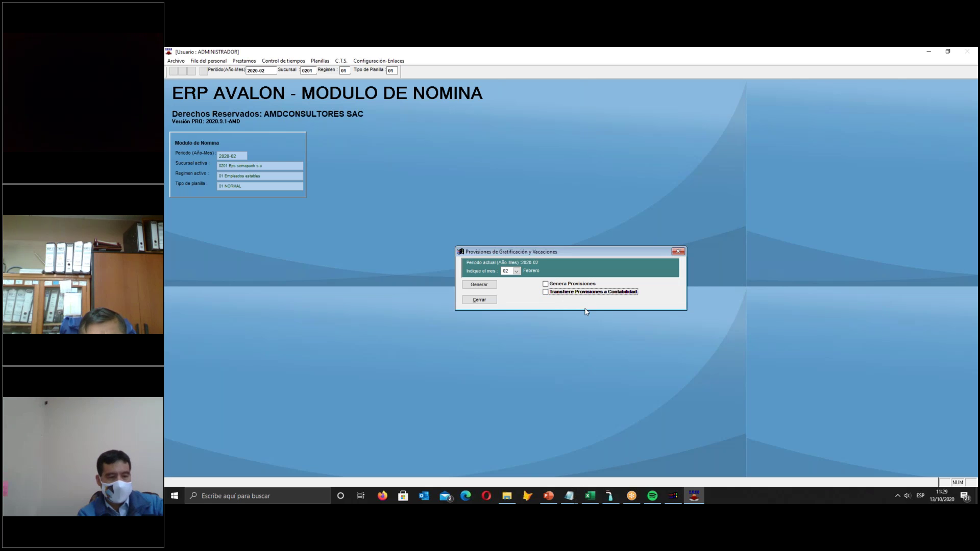